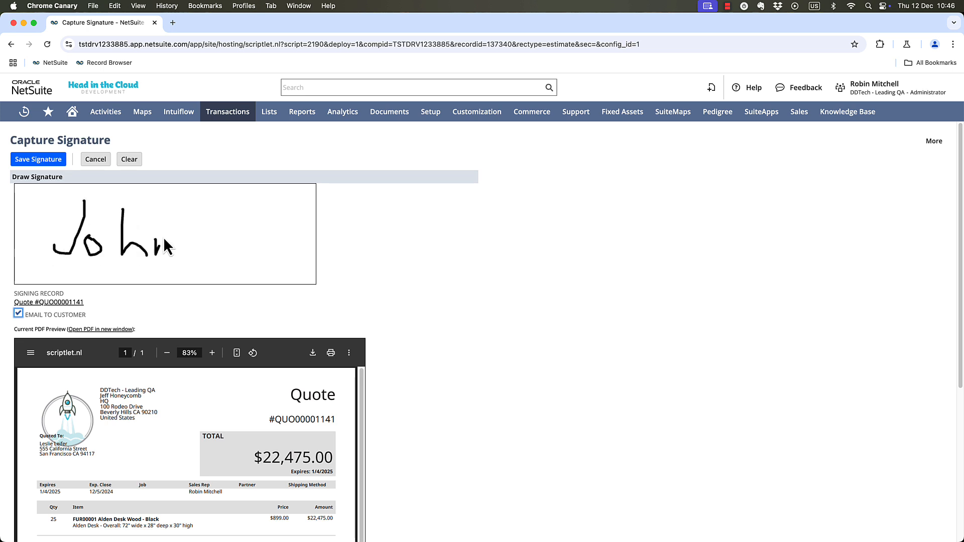
# Save the drawn signature to the quote and open the "Here is your signed record" email from its activity messages.
pyautogui.click(40, 160)
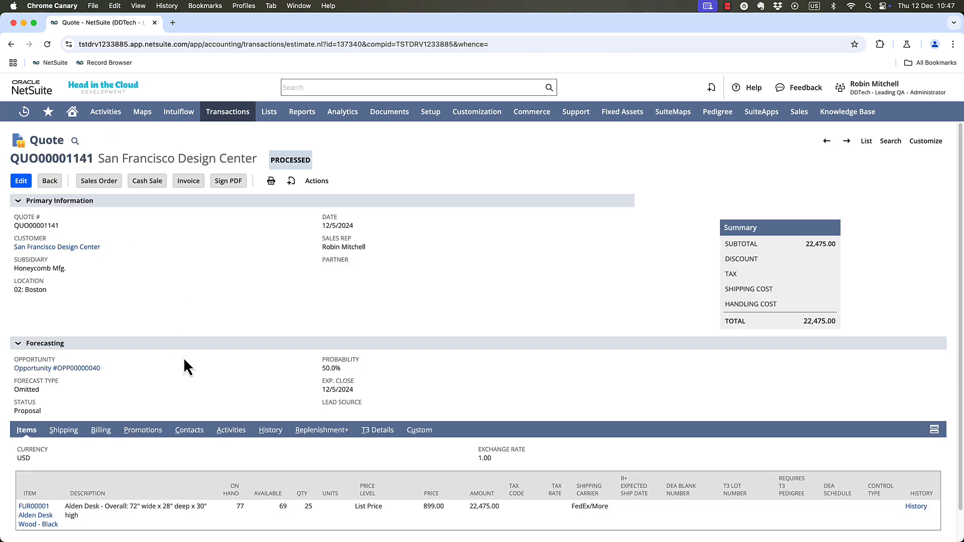
pyautogui.click(269, 435)
pyautogui.click(233, 435)
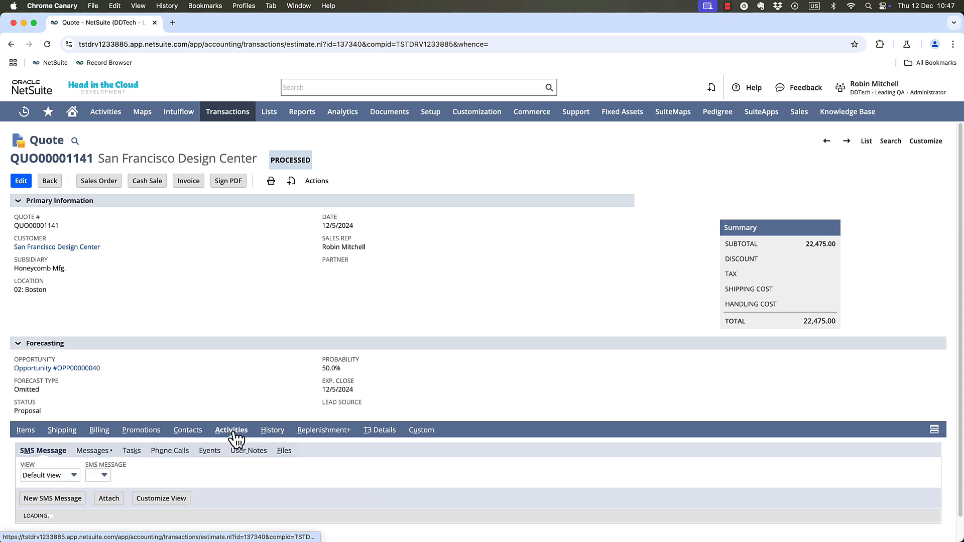
pyautogui.click(101, 451)
pyautogui.scroll(-1, 191, 327)
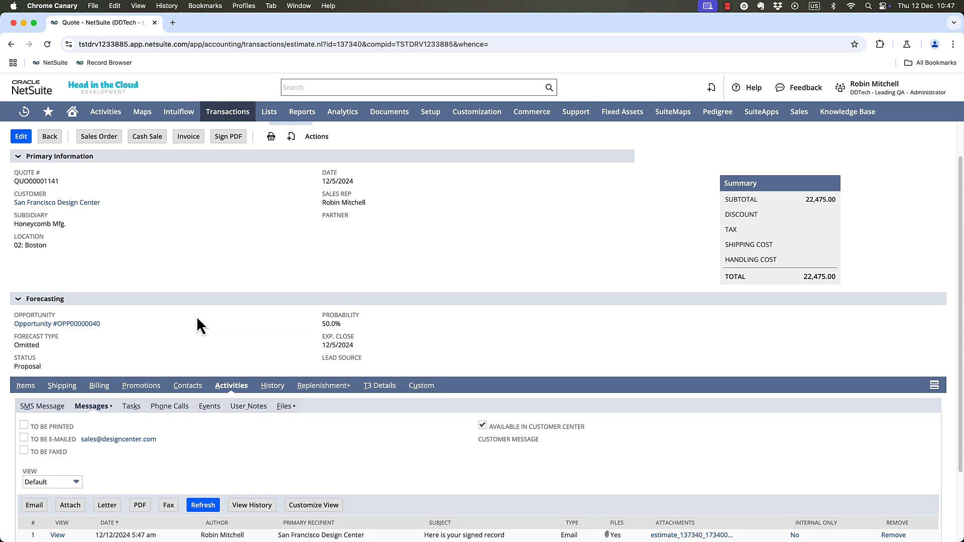
pyautogui.click(57, 535)
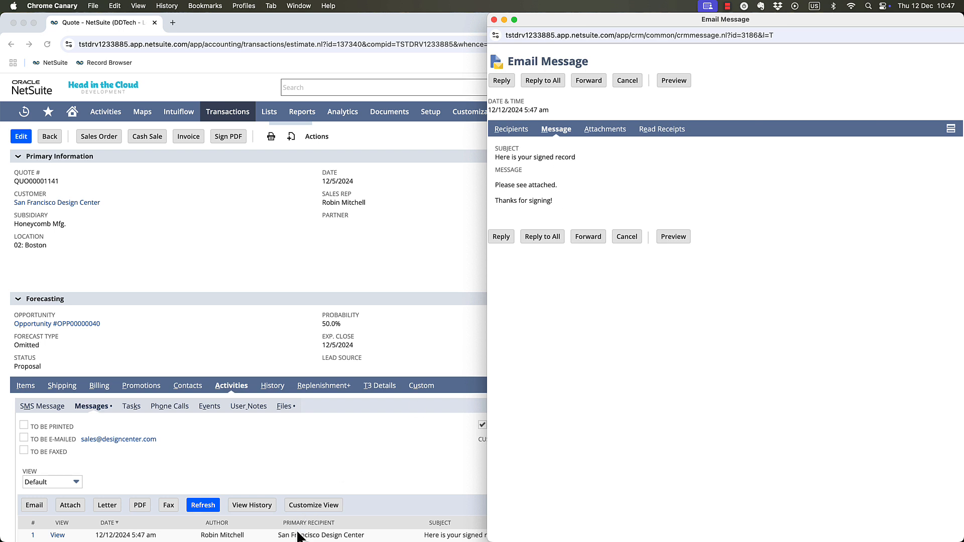
# Review the email's recipients and its attached signed quote PDF, and close both pop-up windows.
pyautogui.click(514, 130)
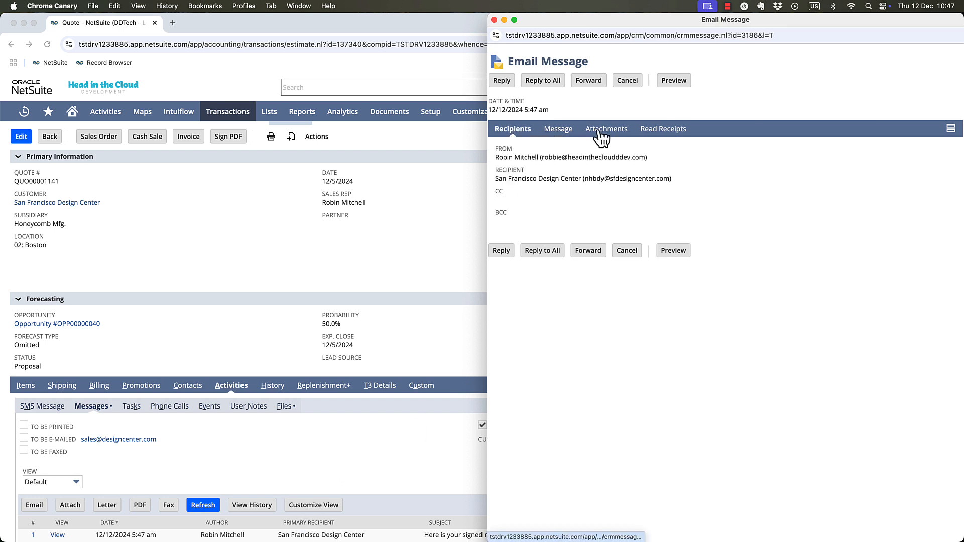
pyautogui.click(613, 133)
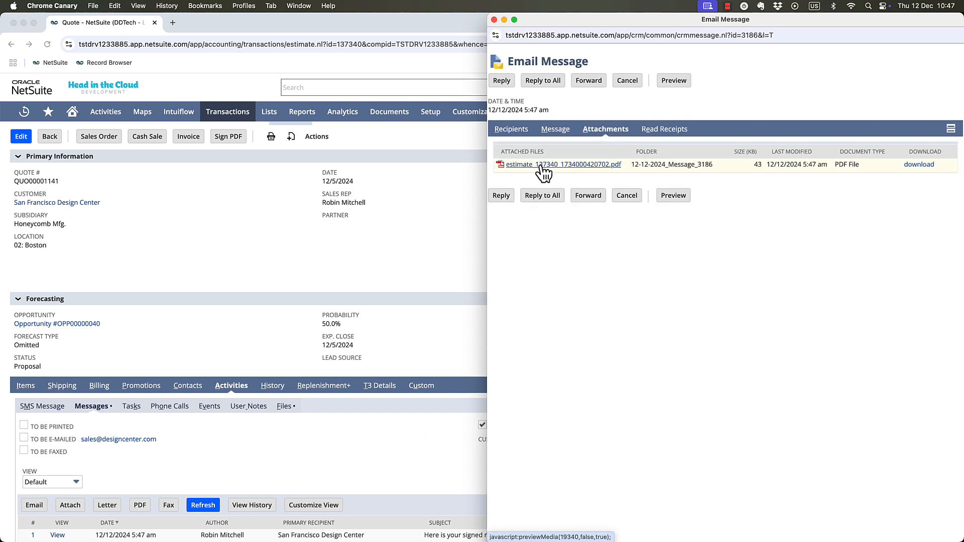
pyautogui.click(540, 167)
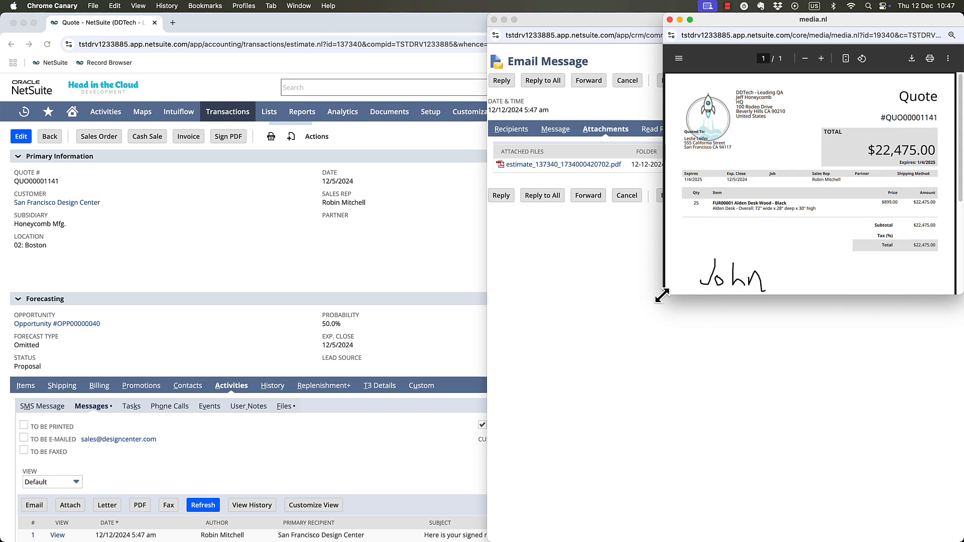
pyautogui.moveTo(662, 295); pyautogui.dragTo(556, 436)
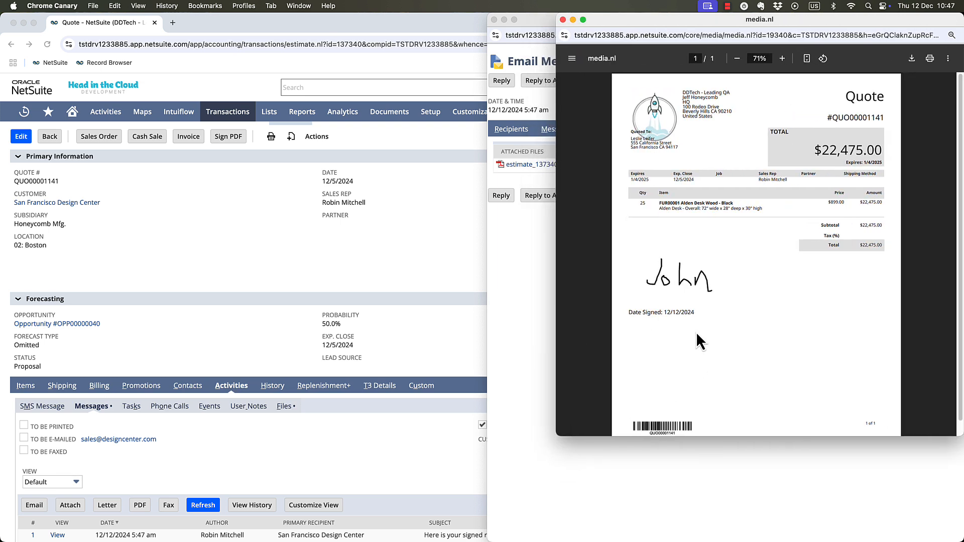
pyautogui.click(563, 19)
pyautogui.click(494, 20)
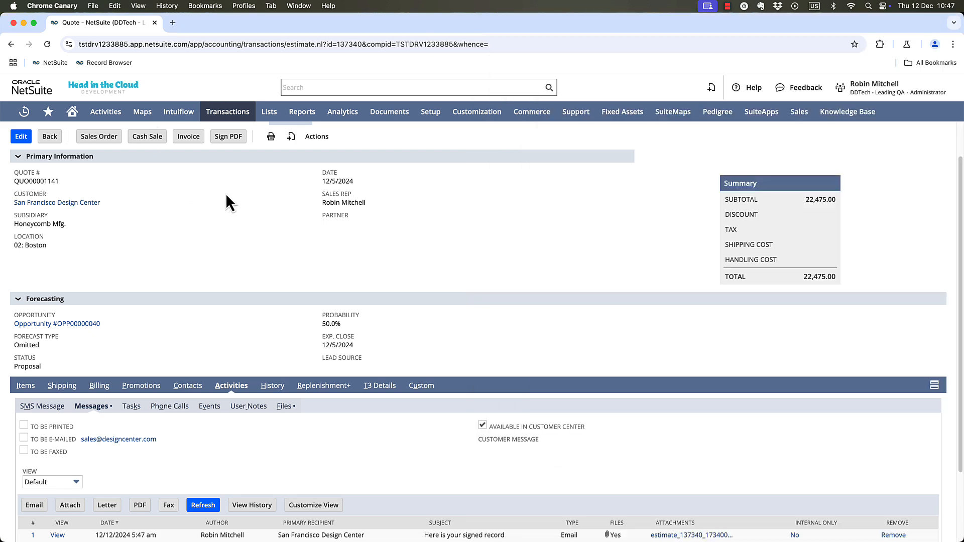
# Open the printable version of the quote in a separate browser tab and close it.
pyautogui.scroll(2, 228, 201)
pyautogui.moveTo(269, 182)
pyautogui.click(285, 197)
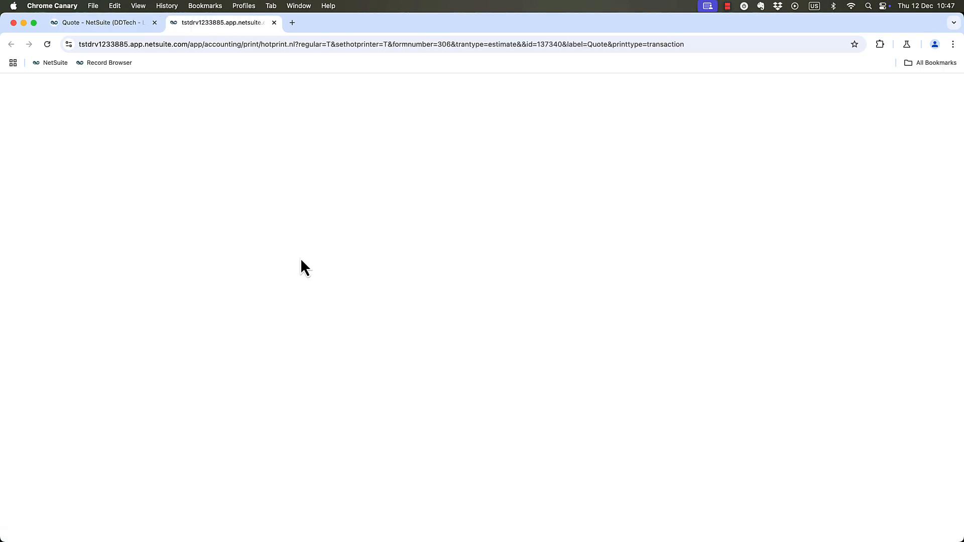
pyautogui.press('super+w')
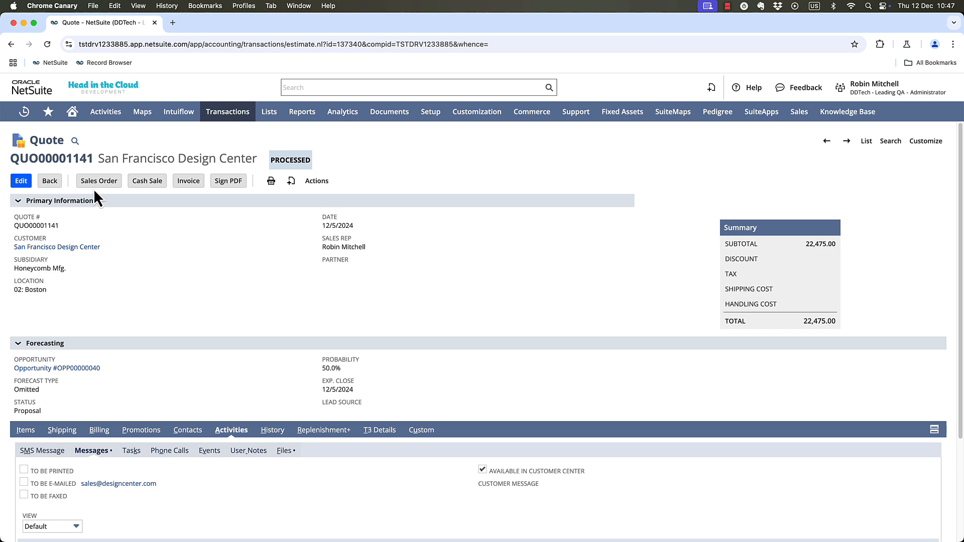
# Open the 3M 2025 Contract consulting agreement from the recent records, view its printable PDF and return to the record.
pyautogui.moveTo(20, 113)
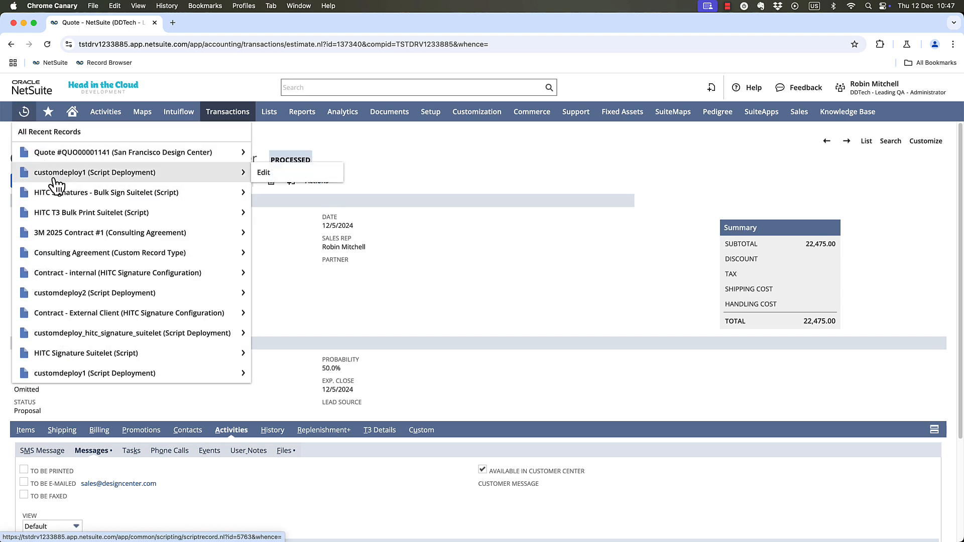
pyautogui.click(66, 233)
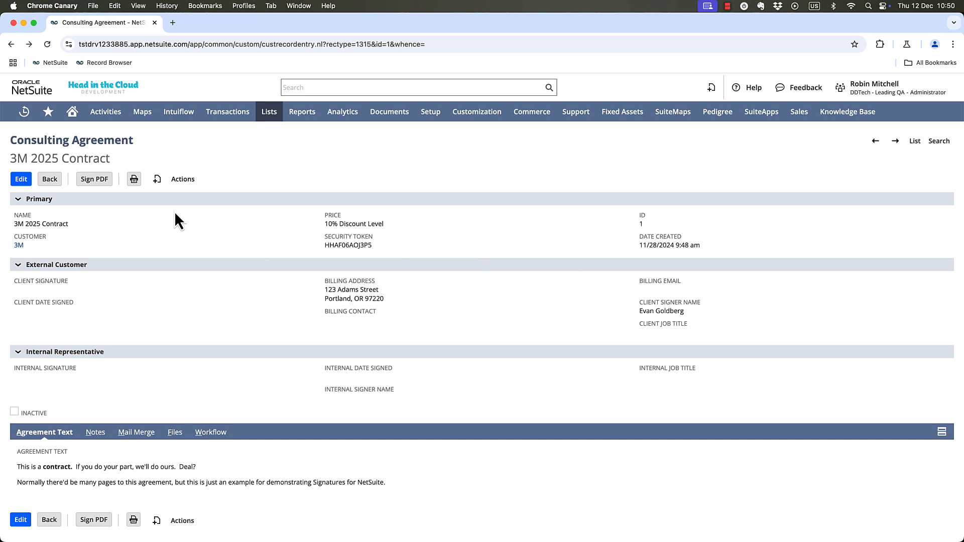
pyautogui.click(134, 180)
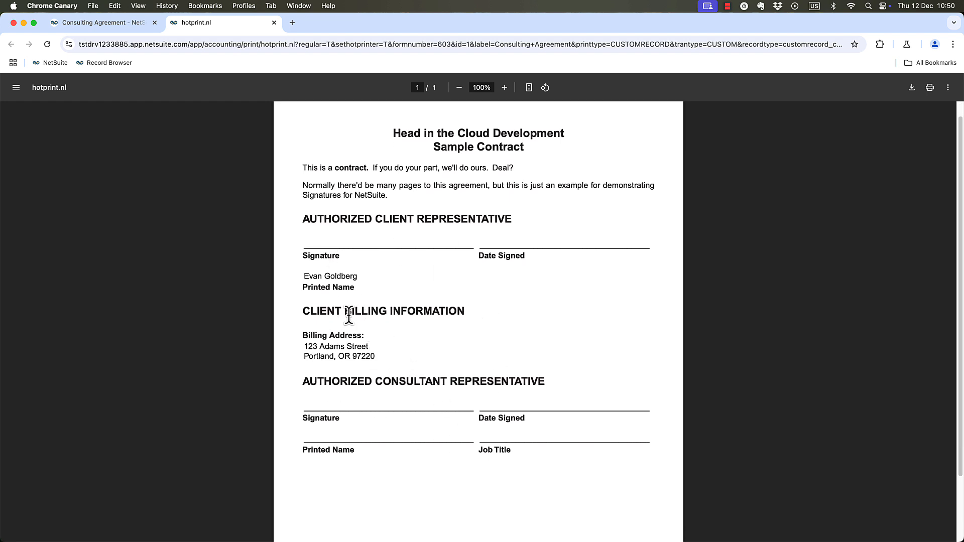
pyautogui.click(94, 23)
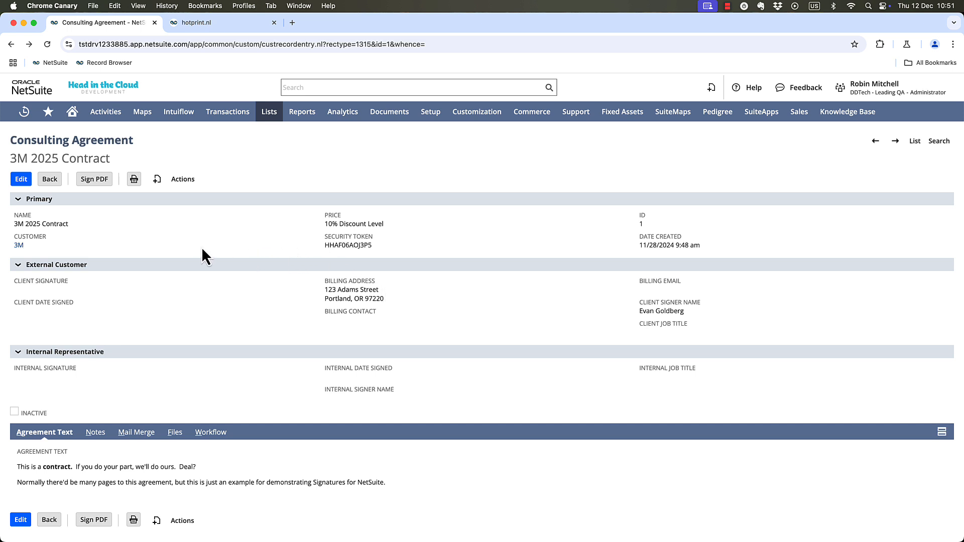
# Start a new email message from the consulting agreement and choose 3M as the recipient.
pyautogui.click(157, 180)
pyautogui.click(173, 224)
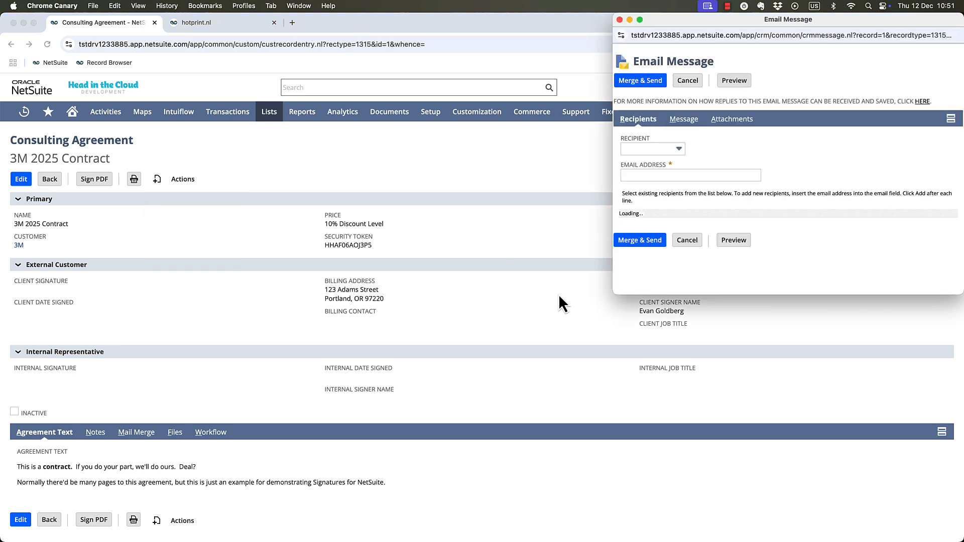
pyautogui.click(648, 151)
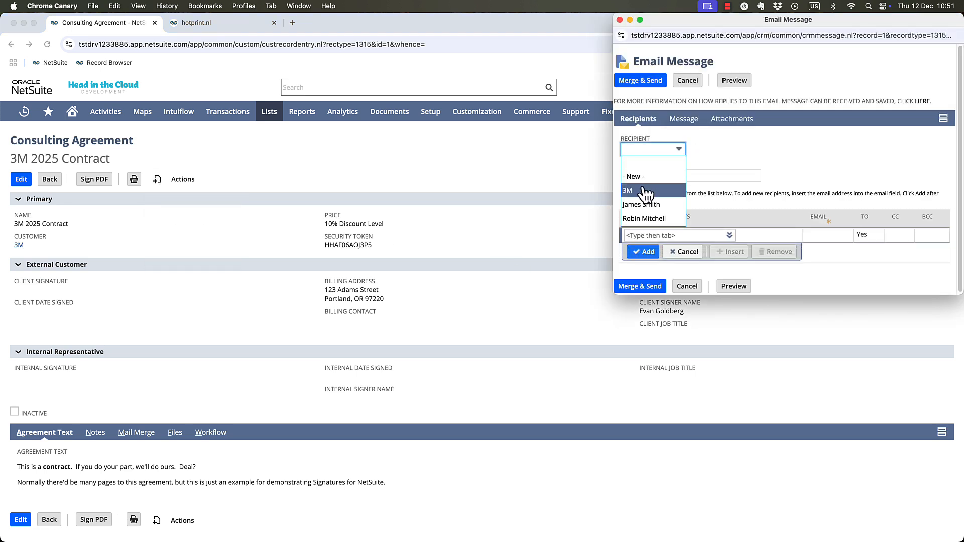
pyautogui.click(646, 187)
# Apply the Contract - Request Signature template to the email and merge and send it.
pyautogui.click(682, 120)
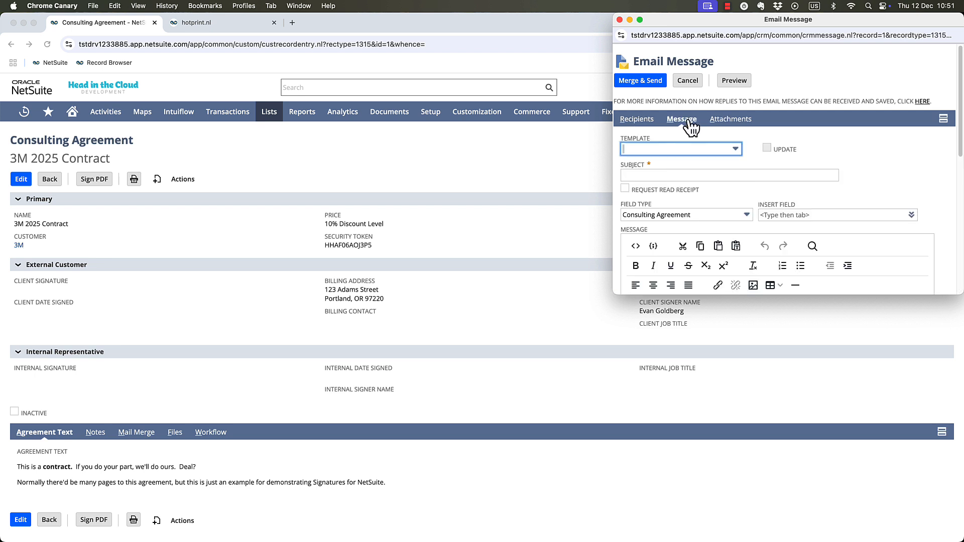
pyautogui.click(663, 149)
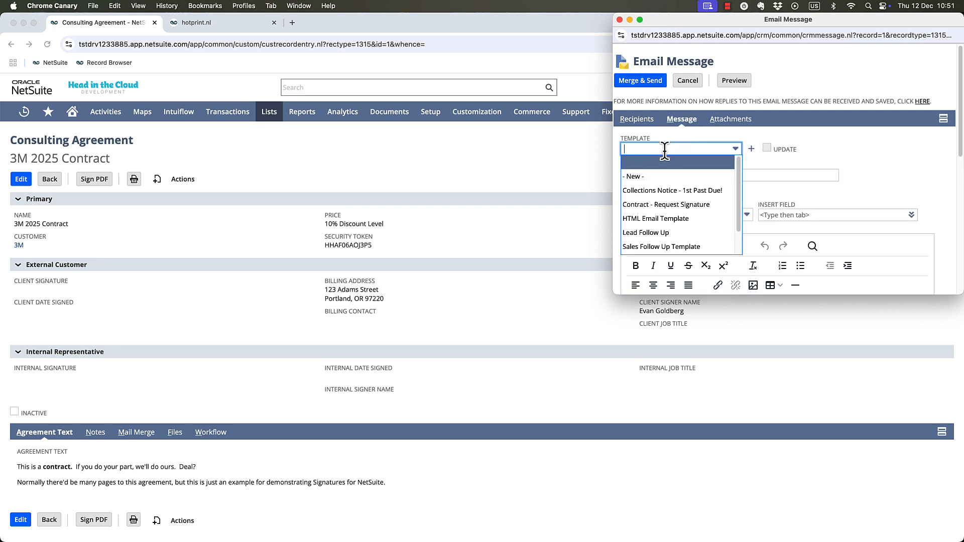
pyautogui.click(665, 206)
pyautogui.moveTo(613, 296); pyautogui.dragTo(579, 445)
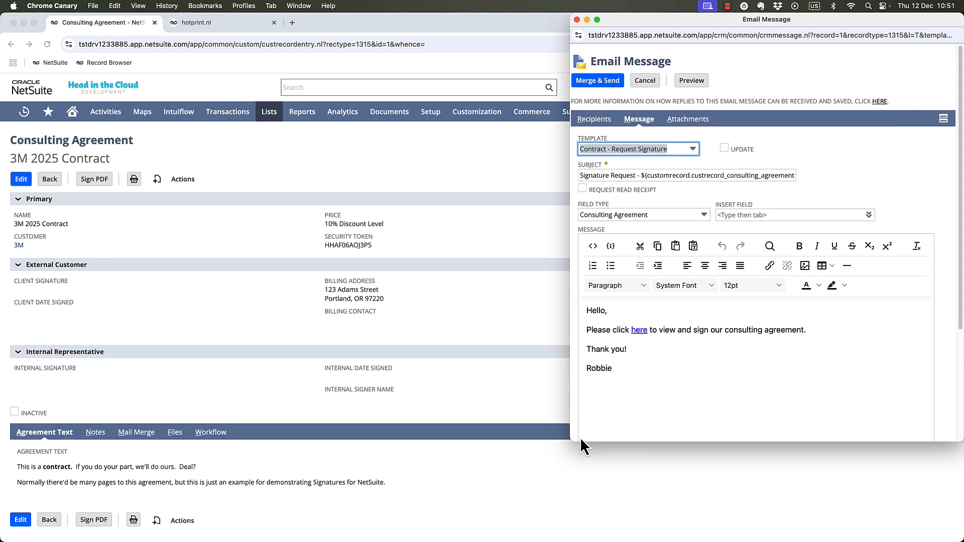
pyautogui.click(591, 88)
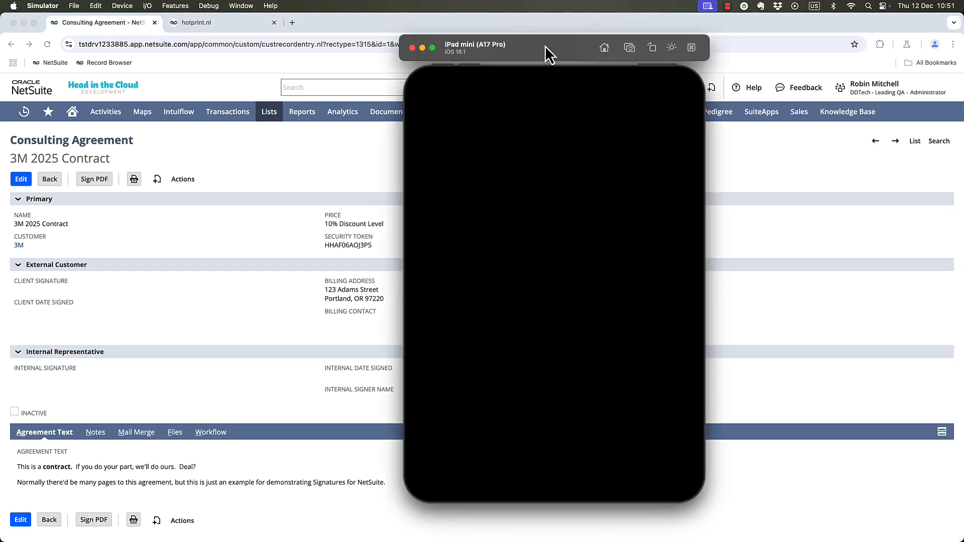
# Open the newest Signature Request - 3M email from the agreement's mail merge records, copy its signing link address and close the message.
pyautogui.moveTo(545, 46); pyautogui.dragTo(727, 52)
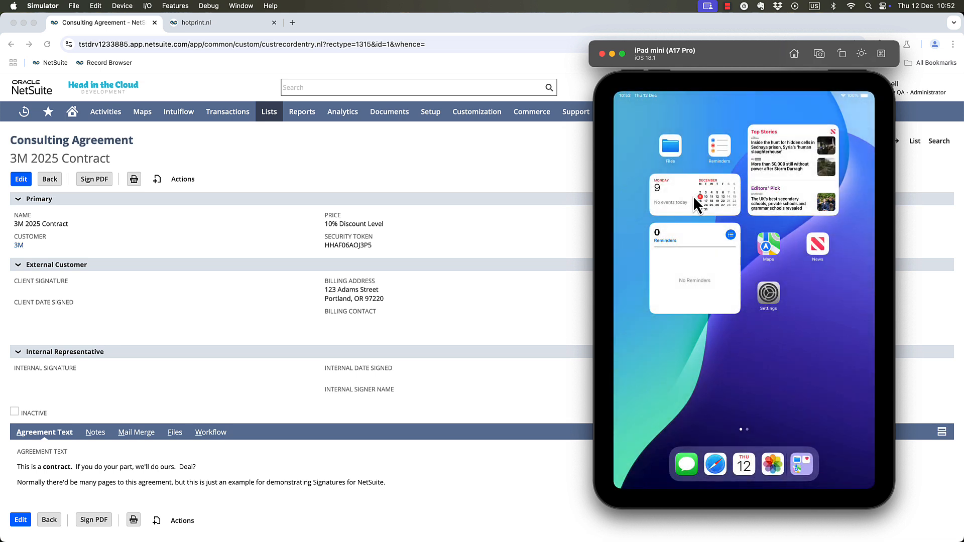
pyautogui.click(155, 384)
pyautogui.click(132, 440)
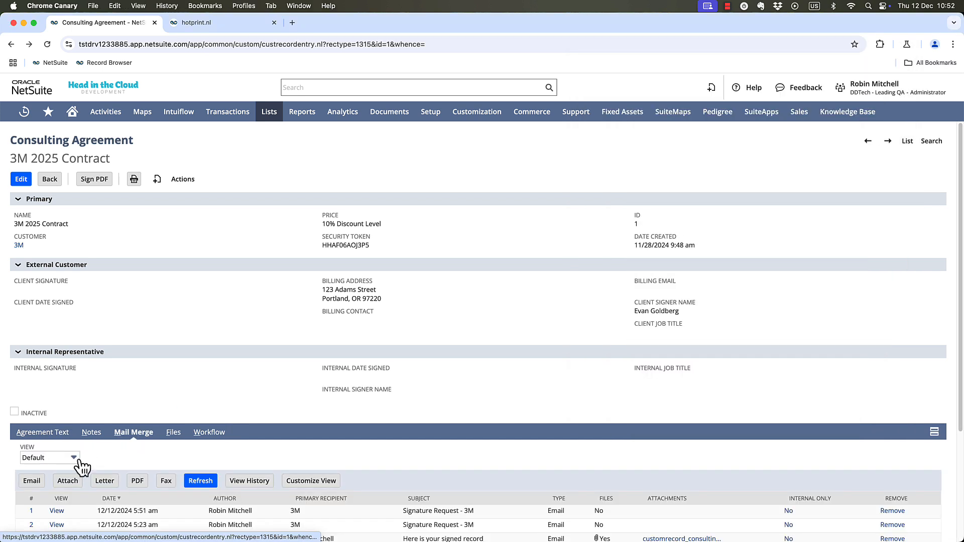
pyautogui.click(57, 512)
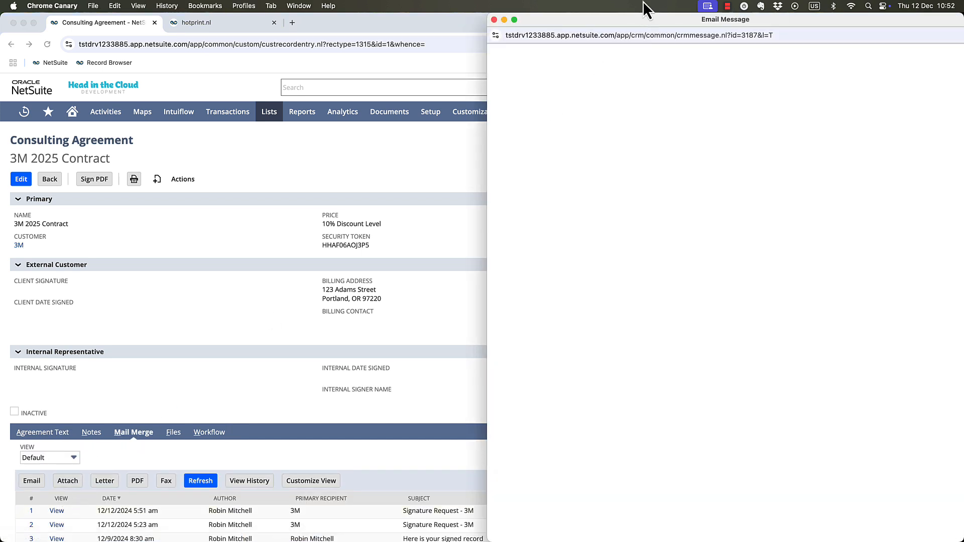
pyautogui.rightClick(538, 200)
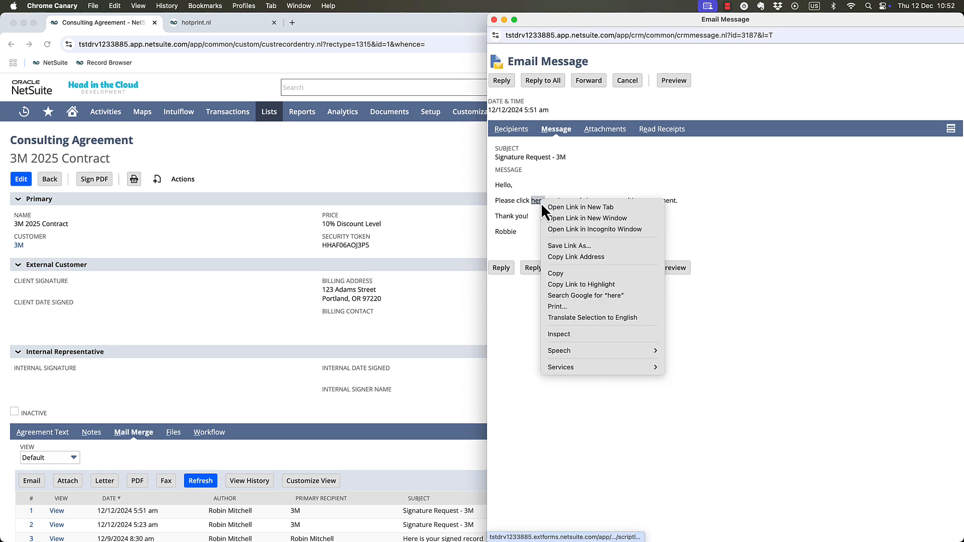
pyautogui.click(574, 259)
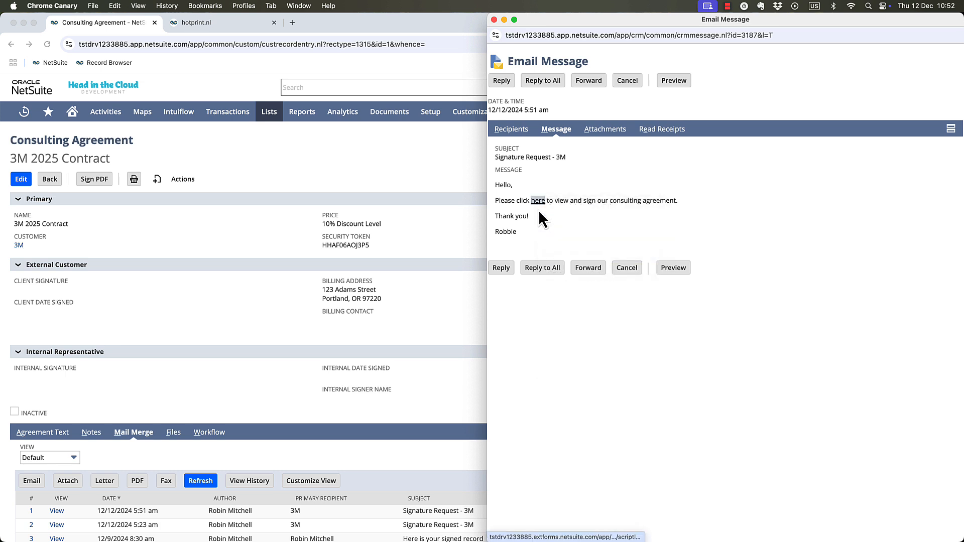
pyautogui.click(494, 20)
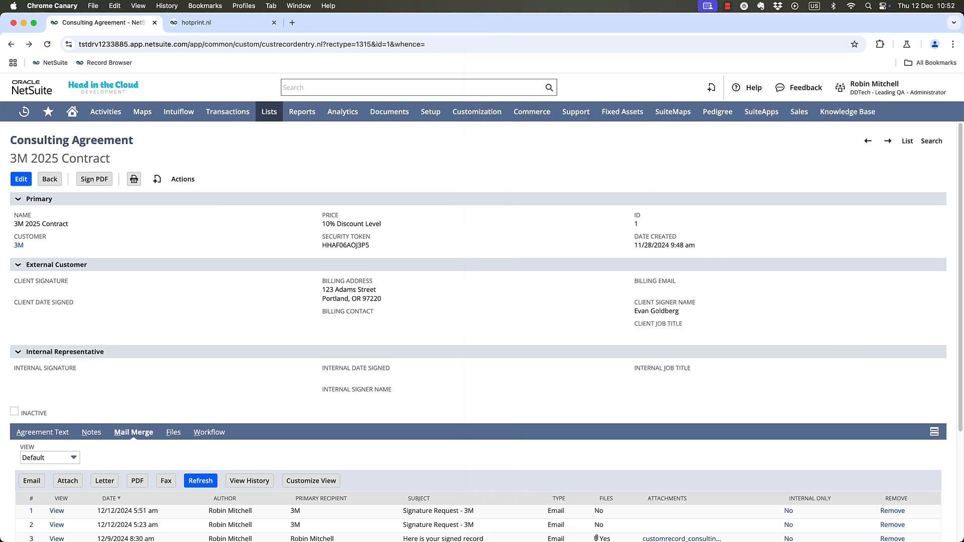
# Switch to the iPad mini simulator, unlock it and load the copied signing link in Safari.
pyautogui.press('super+Tab')
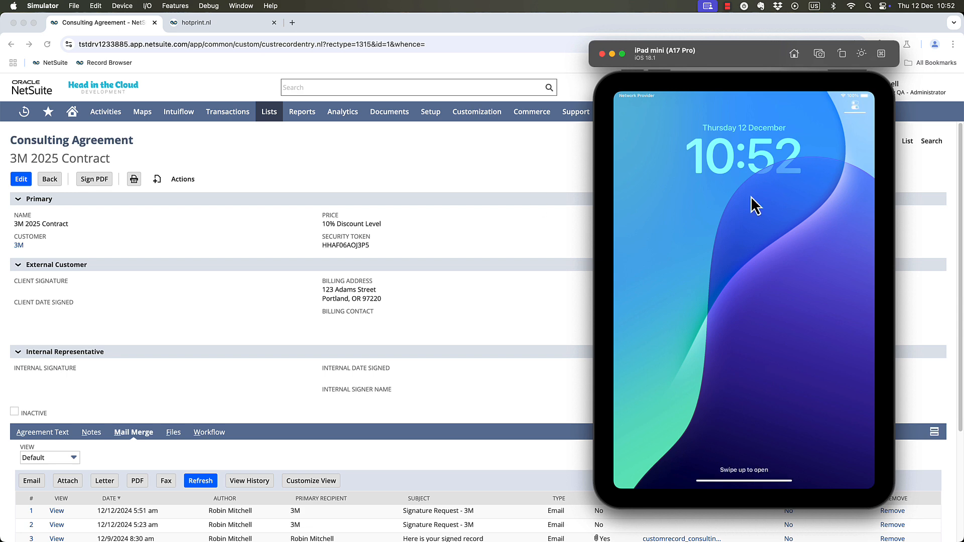
pyautogui.moveTo(723, 406); pyautogui.dragTo(781, 3)
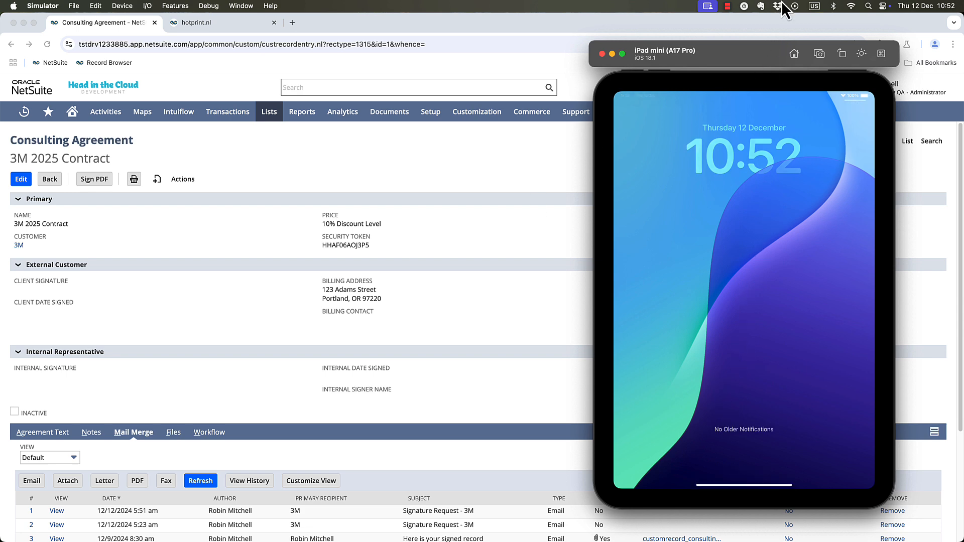
pyautogui.moveTo(756, 488); pyautogui.dragTo(748, 351)
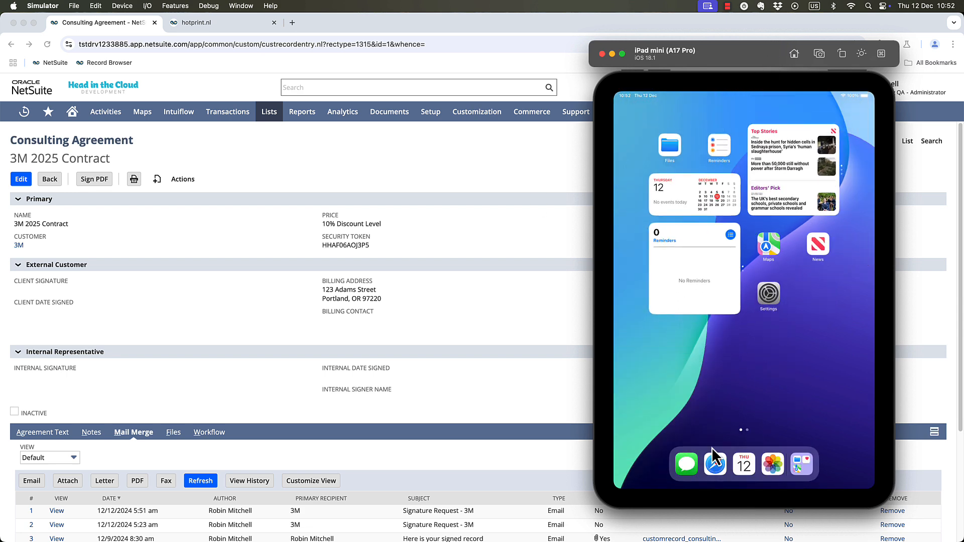
pyautogui.click(715, 467)
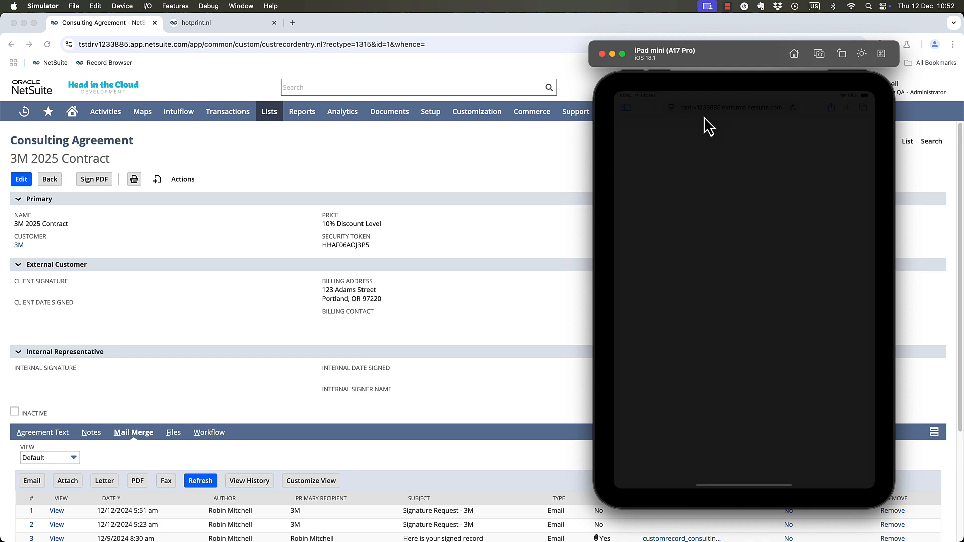
pyautogui.click(760, 104)
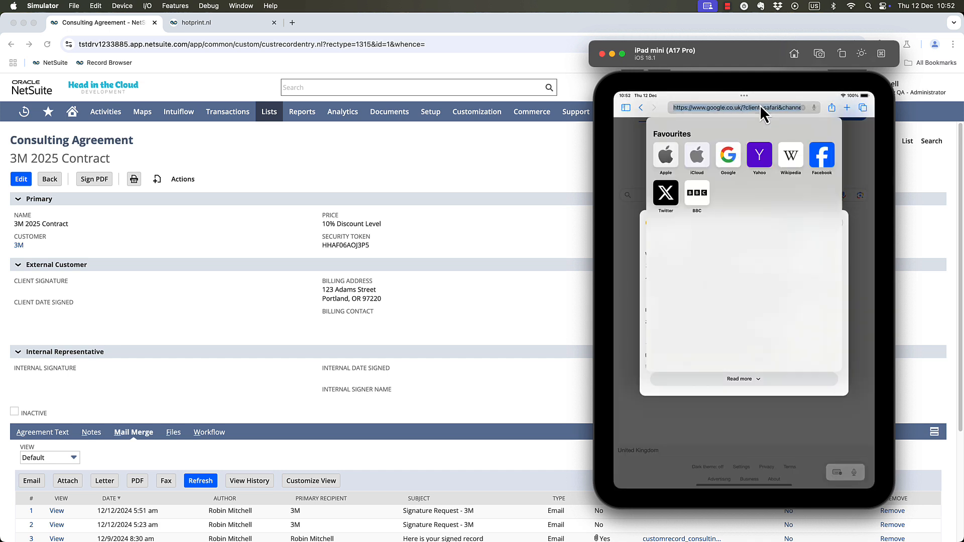
pyautogui.press('super+v')
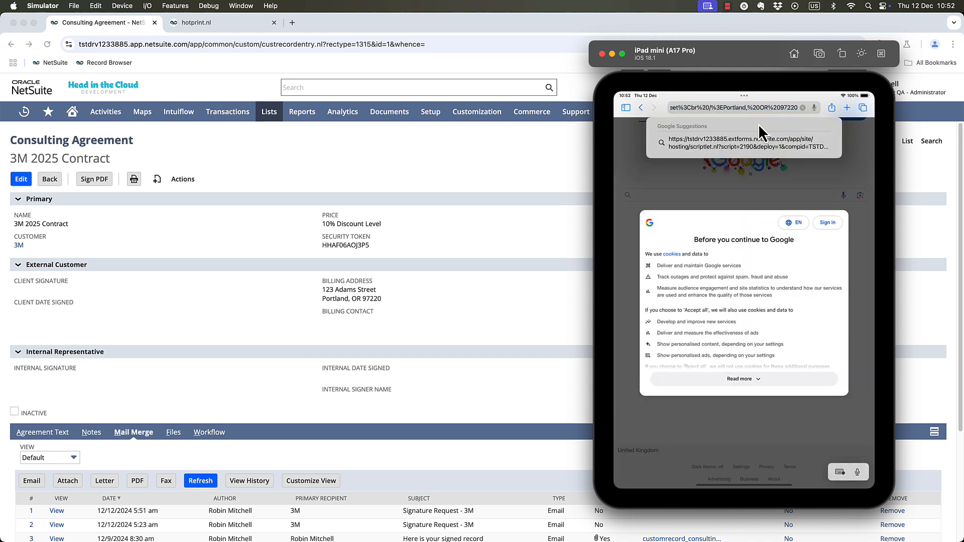
pyautogui.press('Return')
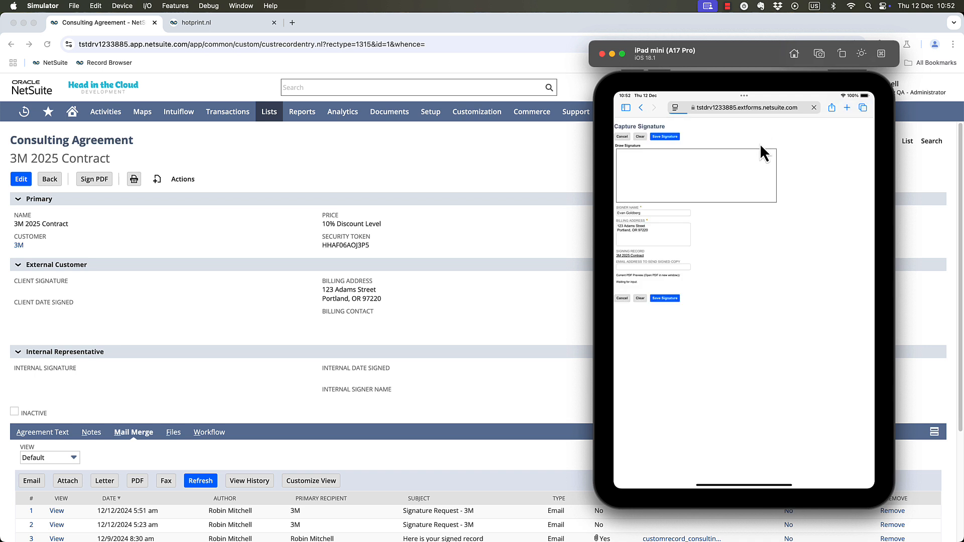
# Draw the client's handwritten signature in the Draw Signature box of the external signing form.
pyautogui.moveTo(651, 159)
pyautogui.mouseDown()
pyautogui.moveTo(649, 177)
pyautogui.moveTo(681, 190)
pyautogui.moveTo(716, 183)
pyautogui.mouseUp()
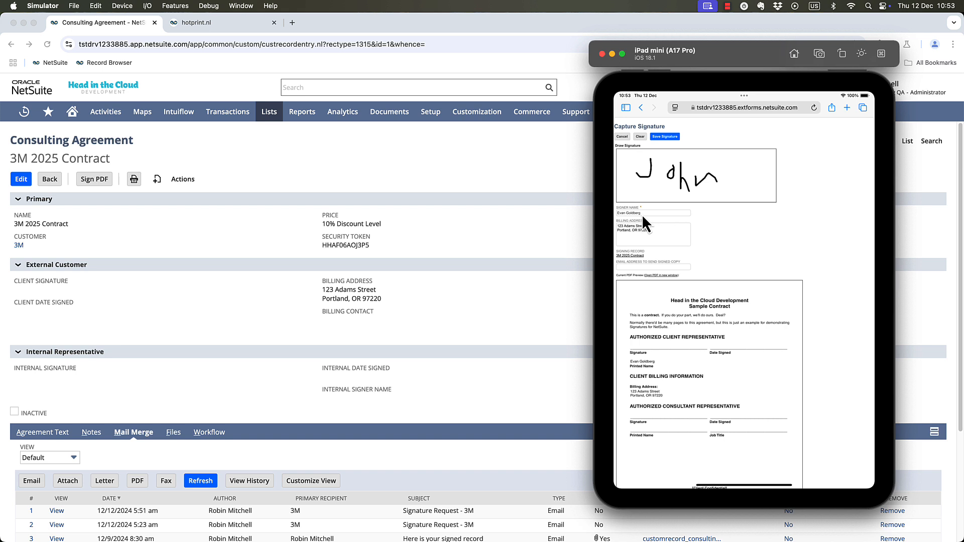
# Add the suite number as a new line after the street in the Billing Address of the external signing form.
pyautogui.click(655, 225)
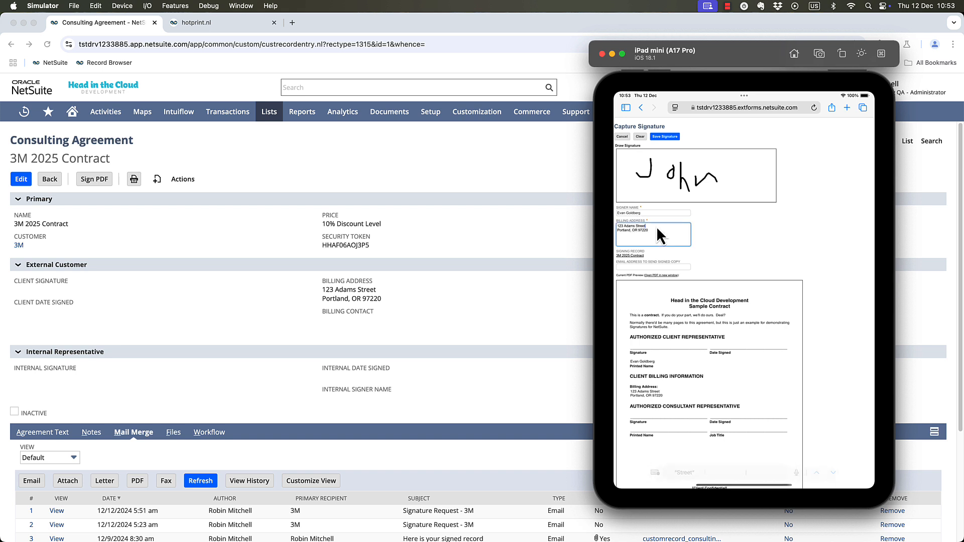
pyautogui.press('Return')
pyautogui.write('Suite 300')
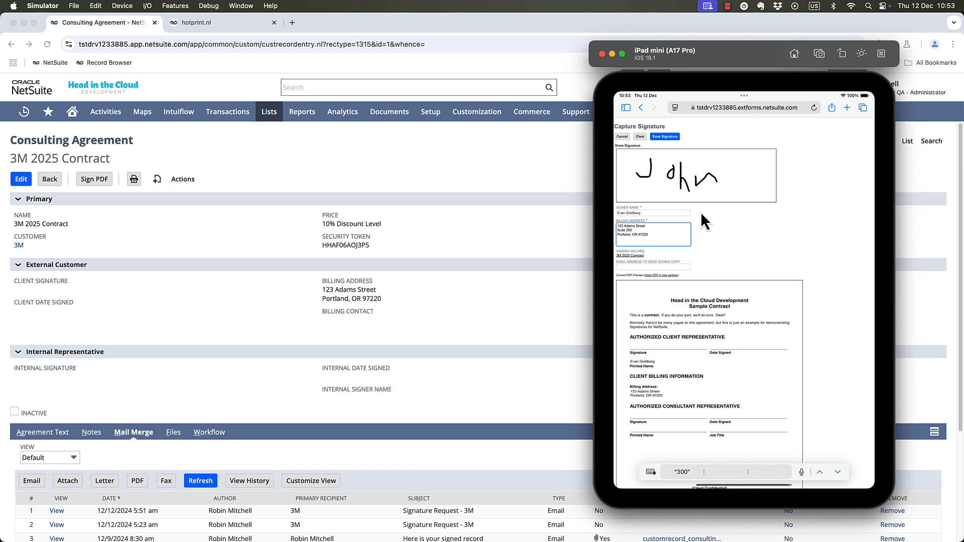
# Enter the e-mail address that should receive the signed copy and save the client's signature.
pyautogui.click(673, 266)
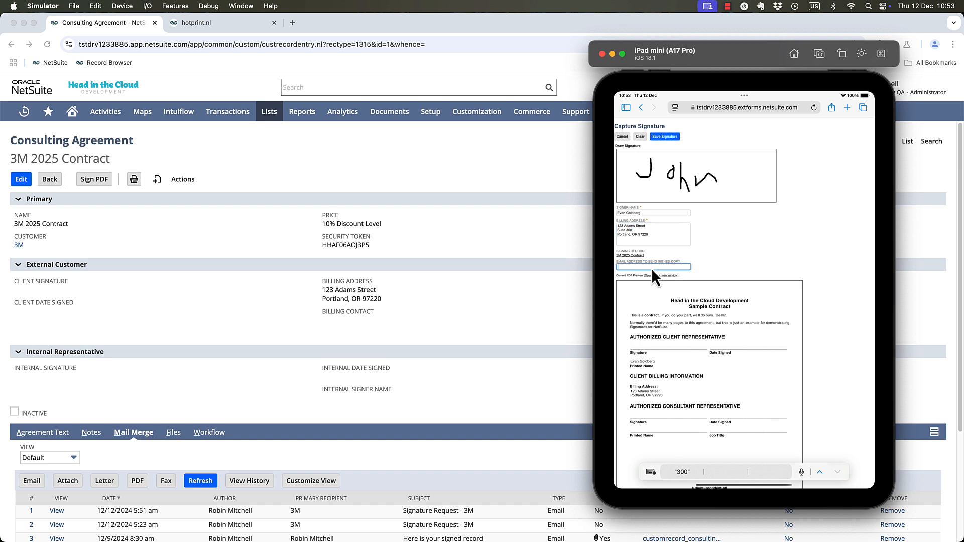
pyautogui.click(652, 268)
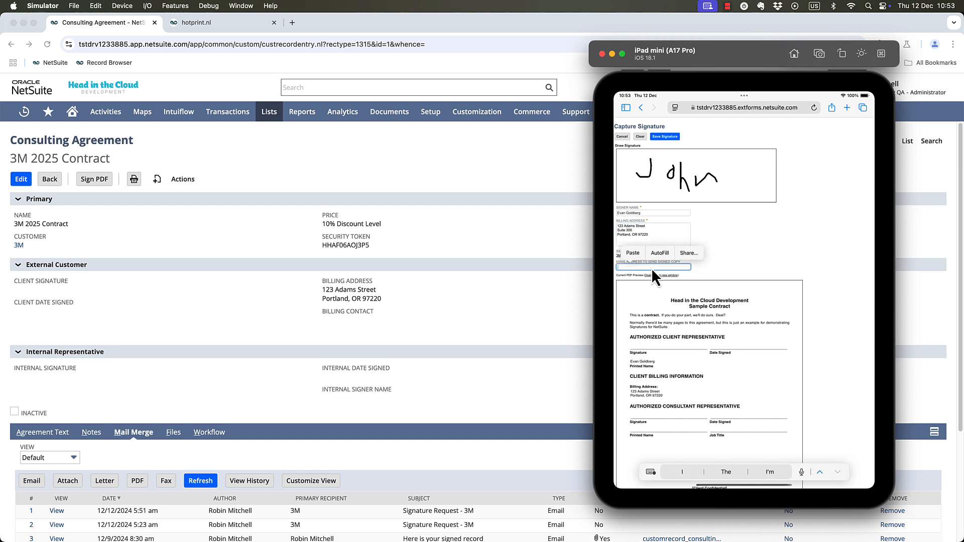
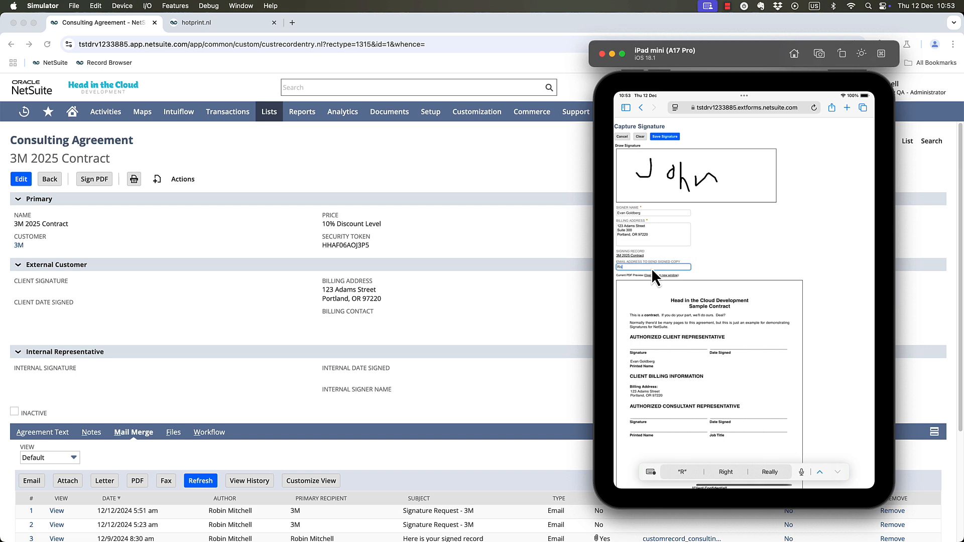
pyautogui.click(672, 139)
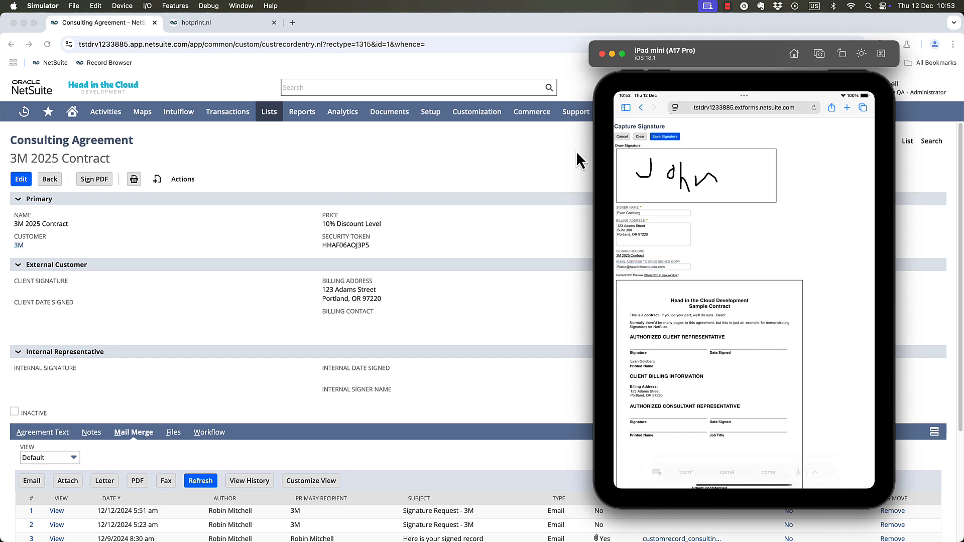
# Switch back to Chrome, reload the 3M 2025 Contract record and review its client signature fields and mail merge messages.
pyautogui.click(405, 149)
pyautogui.click(47, 44)
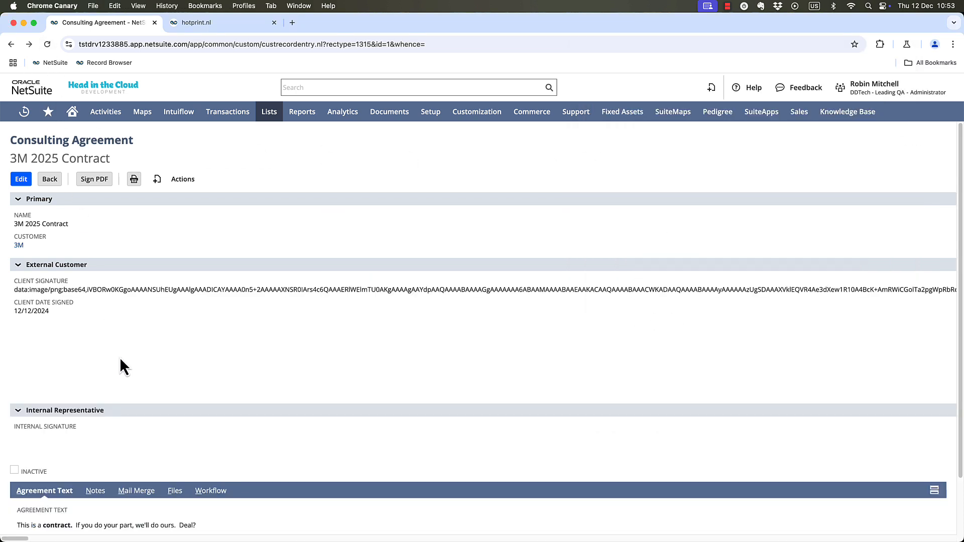
pyautogui.scroll(-5, 159, 398)
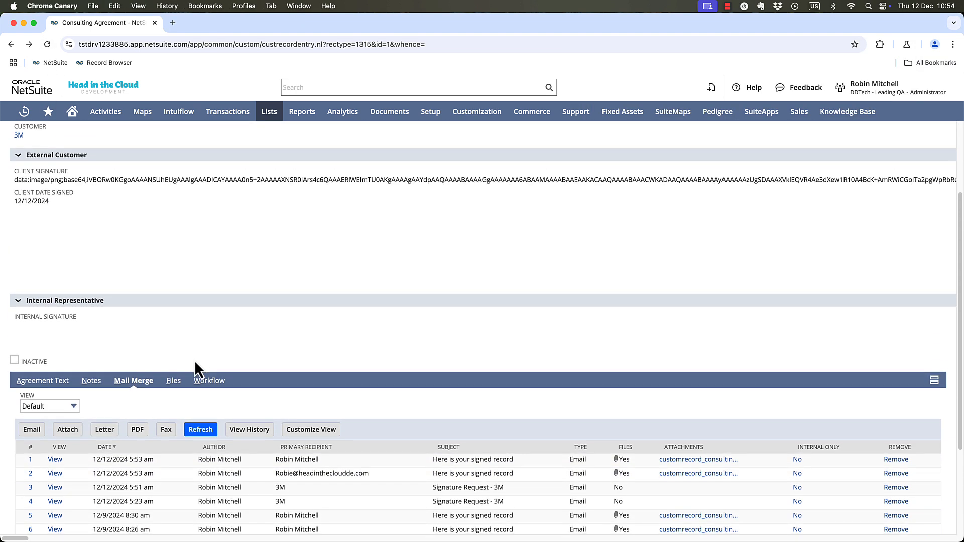
pyautogui.scroll(-3, 196, 367)
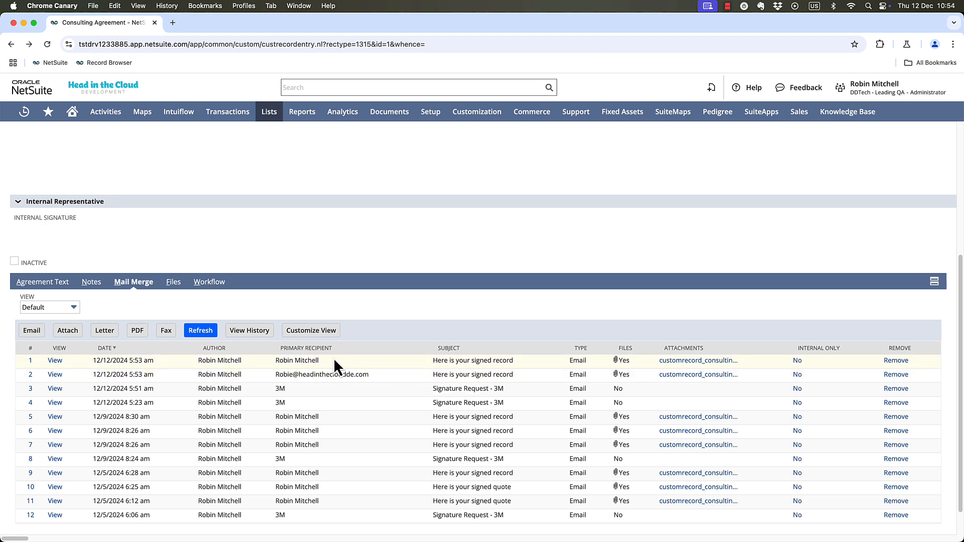
# Sign the contract PDF internally with a handwritten "Boss" signature, fill in the signer name and save the signature.
pyautogui.scroll(5, 333, 357)
pyautogui.click(88, 181)
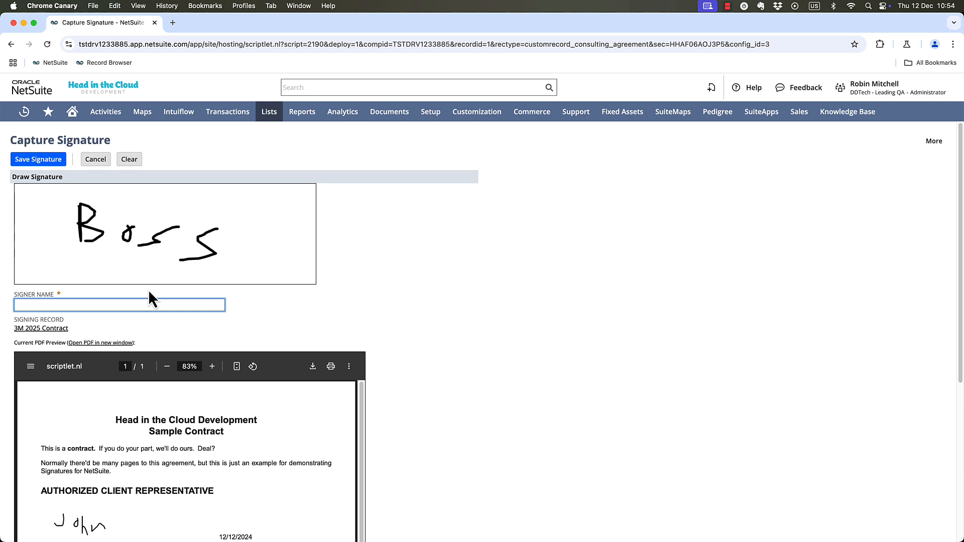
pyautogui.write('Robbie')
pyautogui.press('Escape')
pyautogui.scroll(-3, 562, 288)
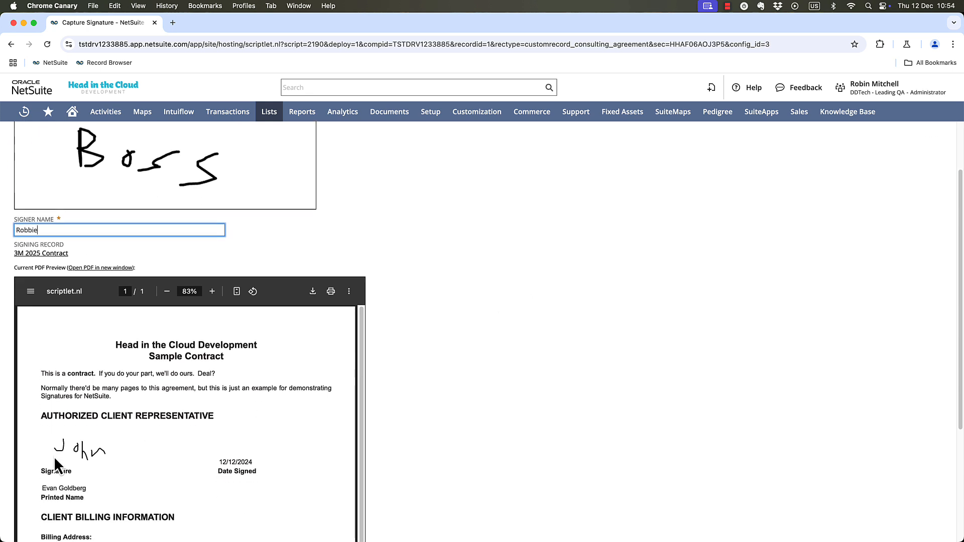
pyautogui.scroll(-3, 311, 393)
pyautogui.scroll(-2, 455, 337)
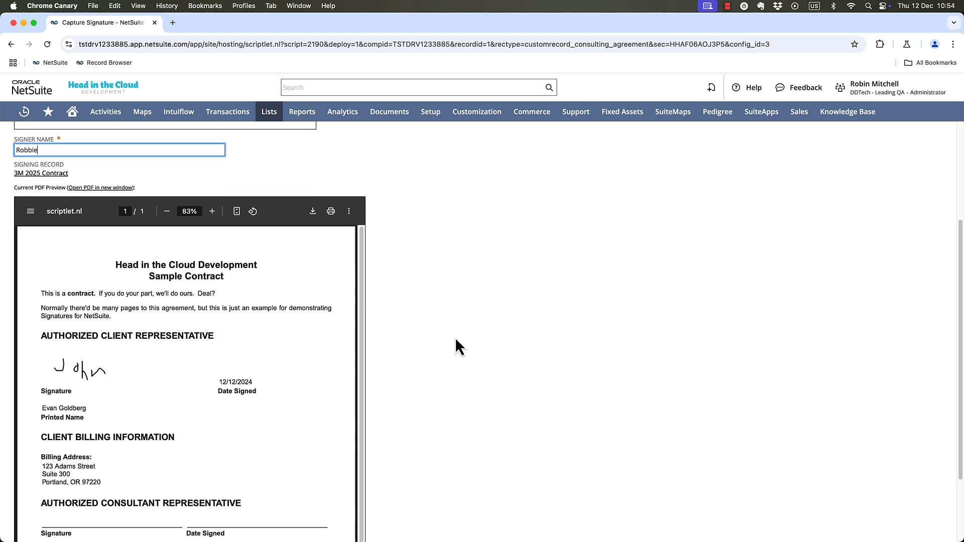
pyautogui.scroll(4, 553, 369)
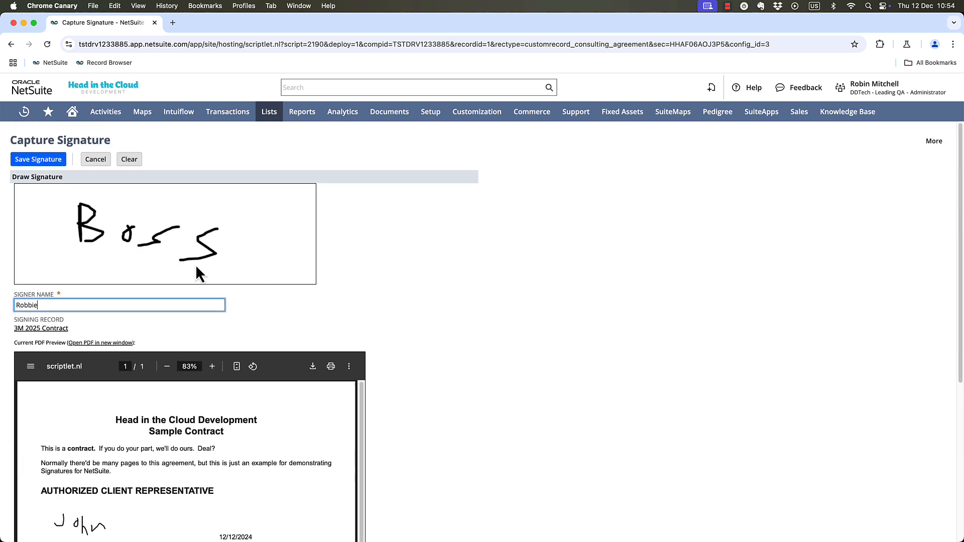
pyautogui.click(31, 160)
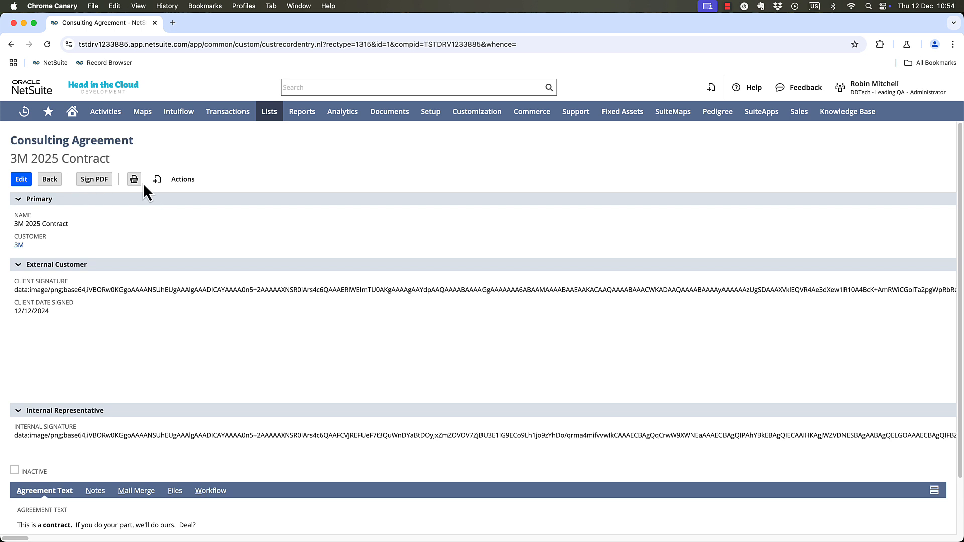
# Open the printed PDF of the contract to check both signatures, and close it.
pyautogui.click(140, 180)
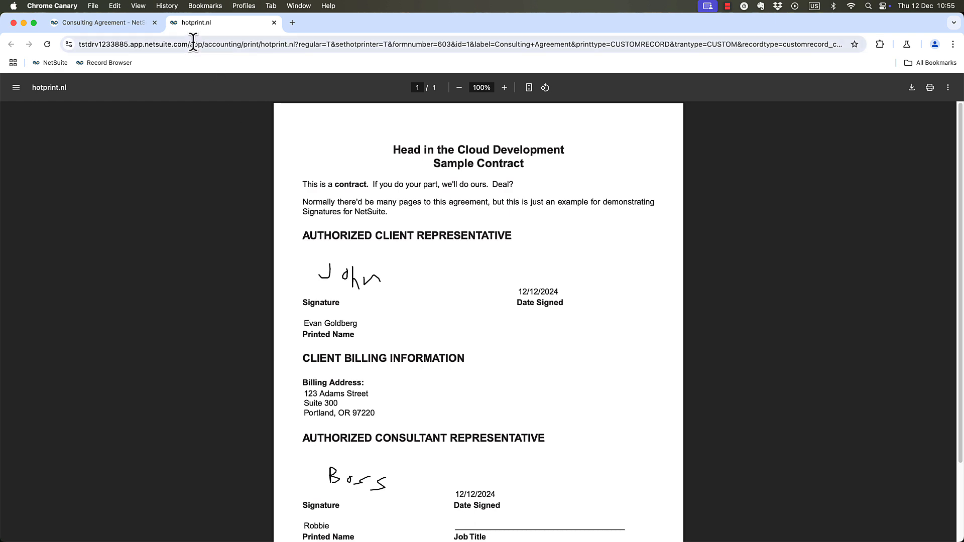
pyautogui.click(274, 22)
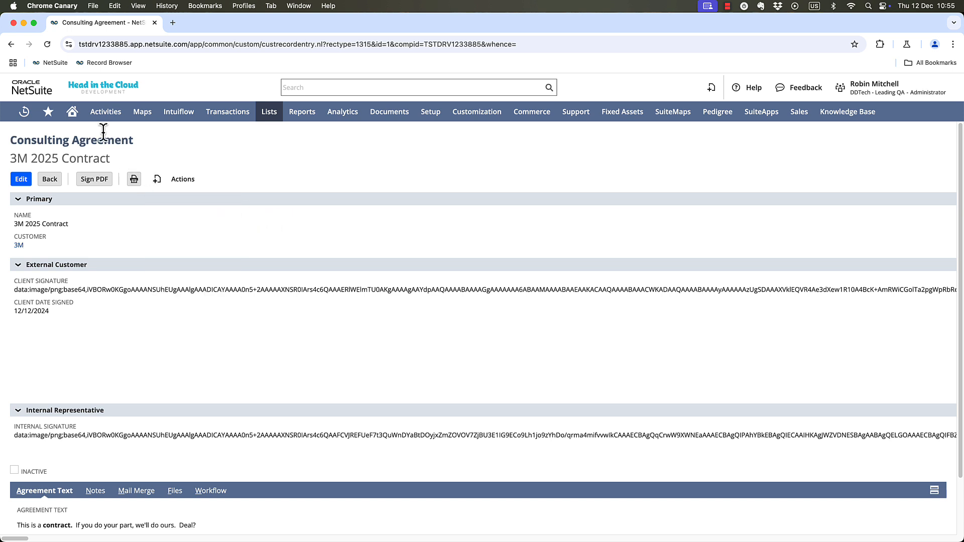
# Open Bulk Sign Quotes, select the two San Francisco Design Center quotes dated 12/5/2024 and submit them for signing.
pyautogui.moveTo(48, 111)
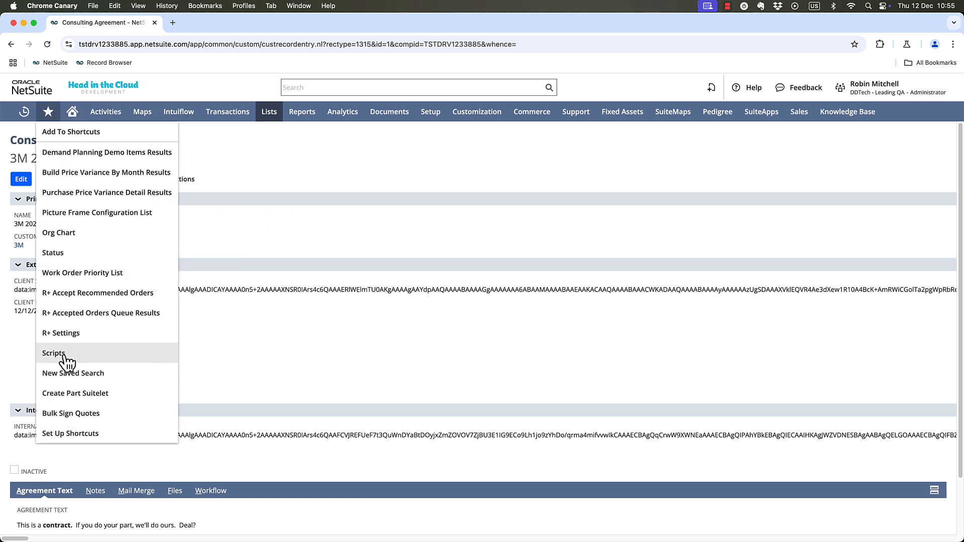
pyautogui.click(88, 415)
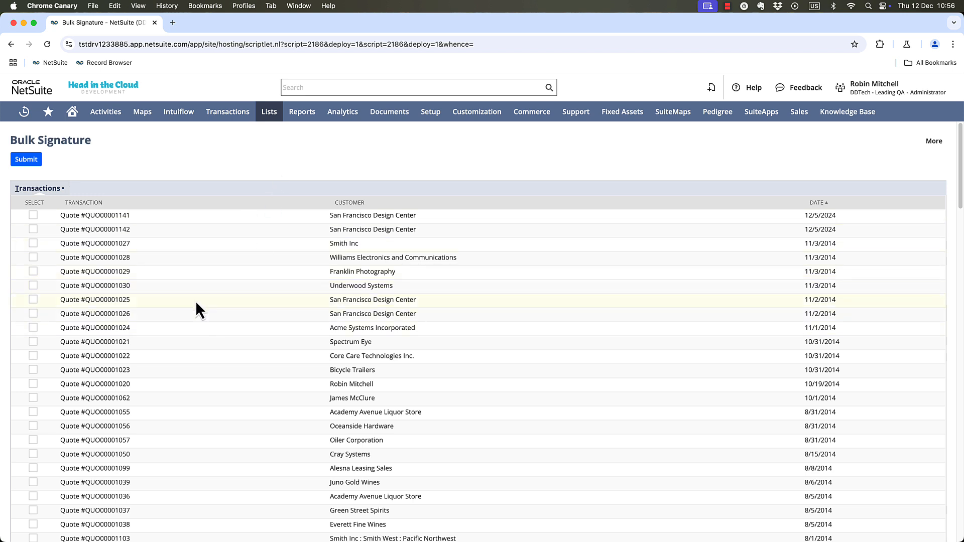
pyautogui.click(33, 215)
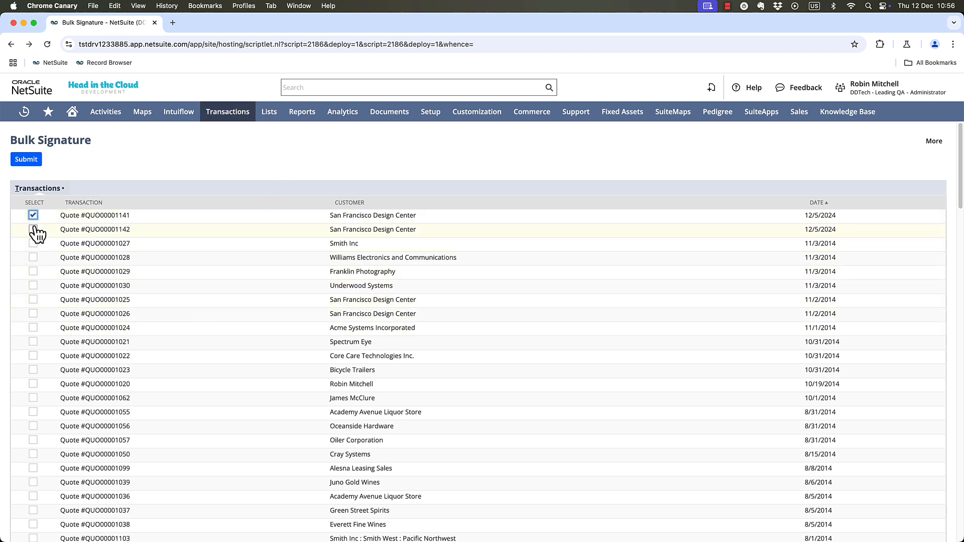
pyautogui.click(33, 229)
pyautogui.click(29, 160)
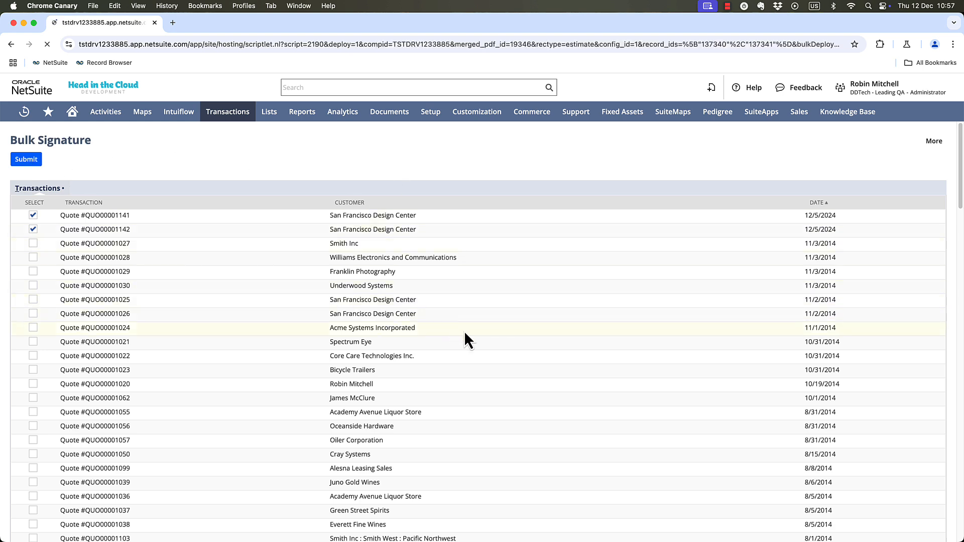
# Review the signature areas of both quotes in the merged PDF preview.
pyautogui.scroll(-3, 508, 365)
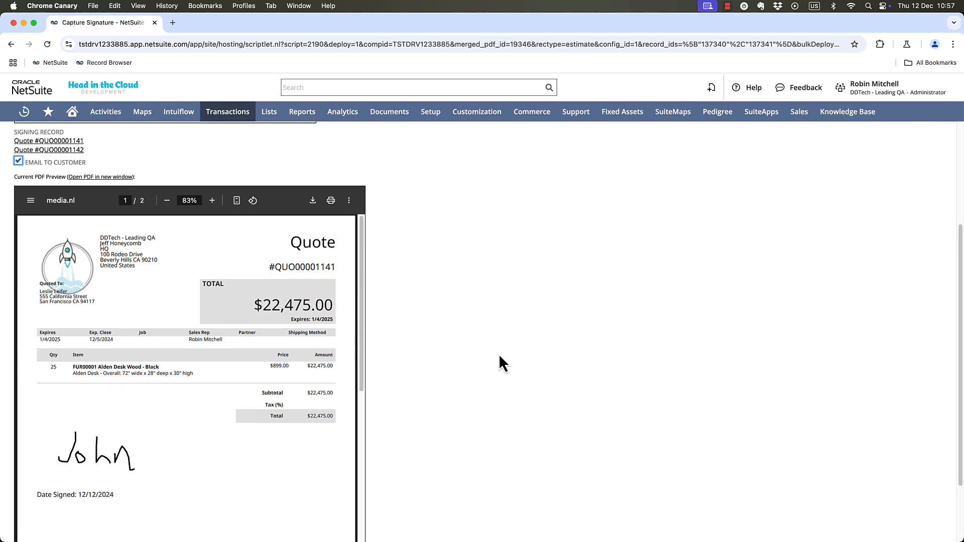
pyautogui.scroll(-5, 440, 295)
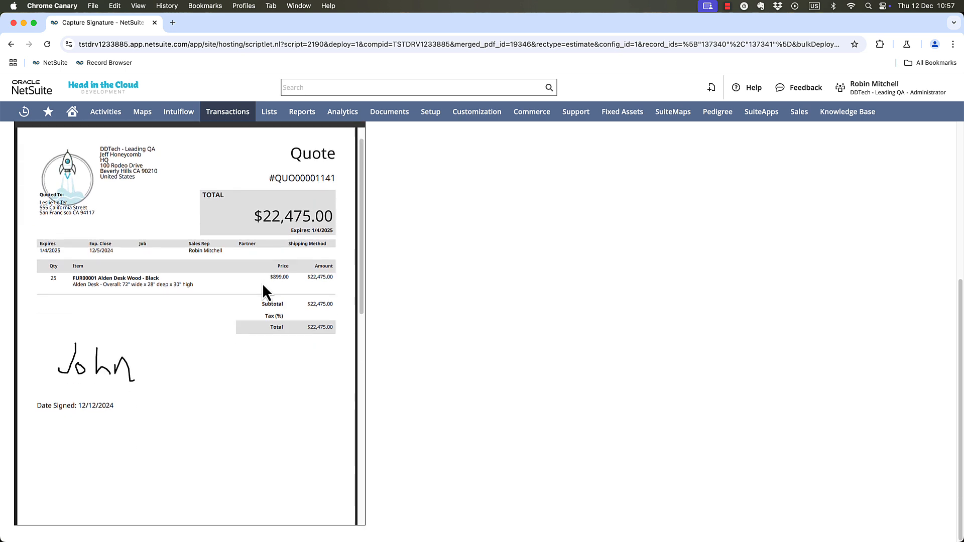
pyautogui.scroll(-5, 263, 286)
pyautogui.scroll(5, 267, 290)
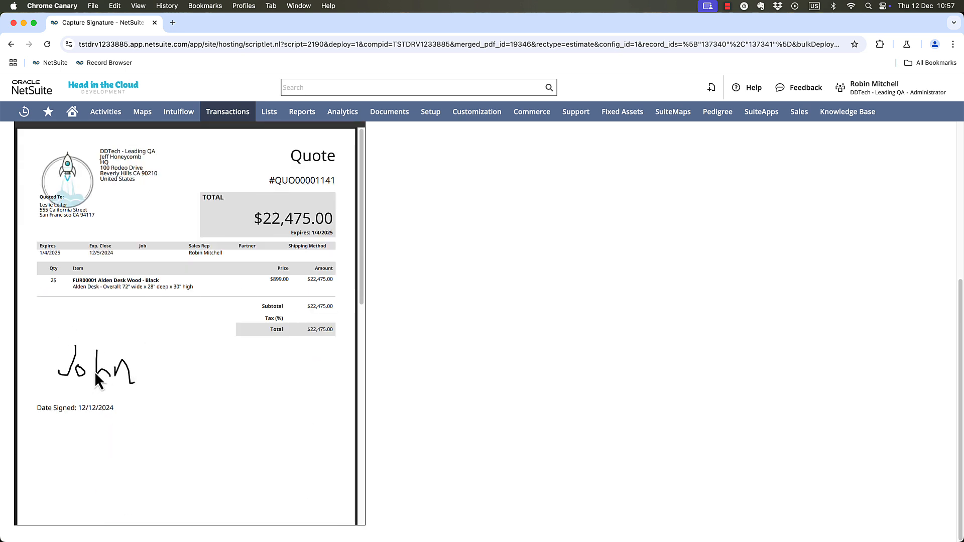
pyautogui.scroll(-5, 165, 369)
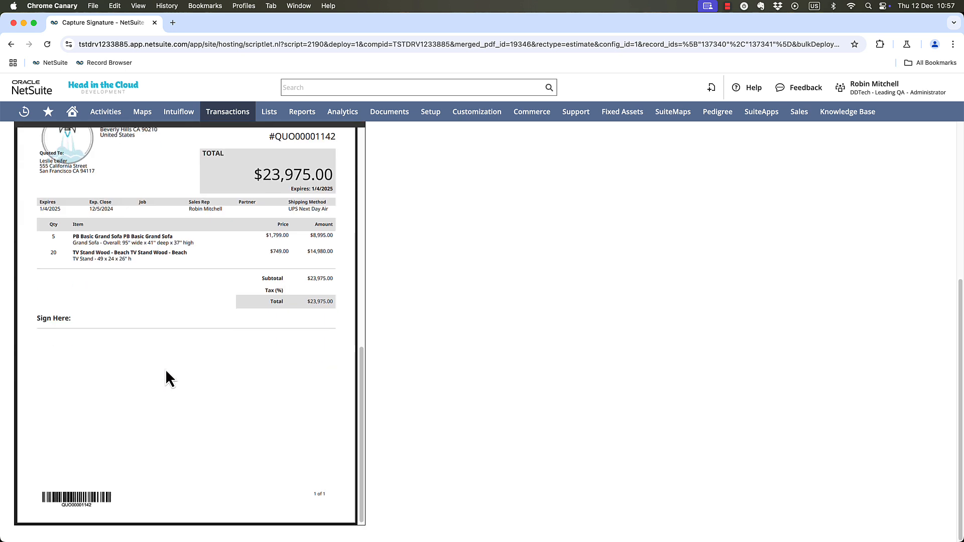
pyautogui.scroll(5, 165, 369)
pyautogui.scroll(5, 529, 354)
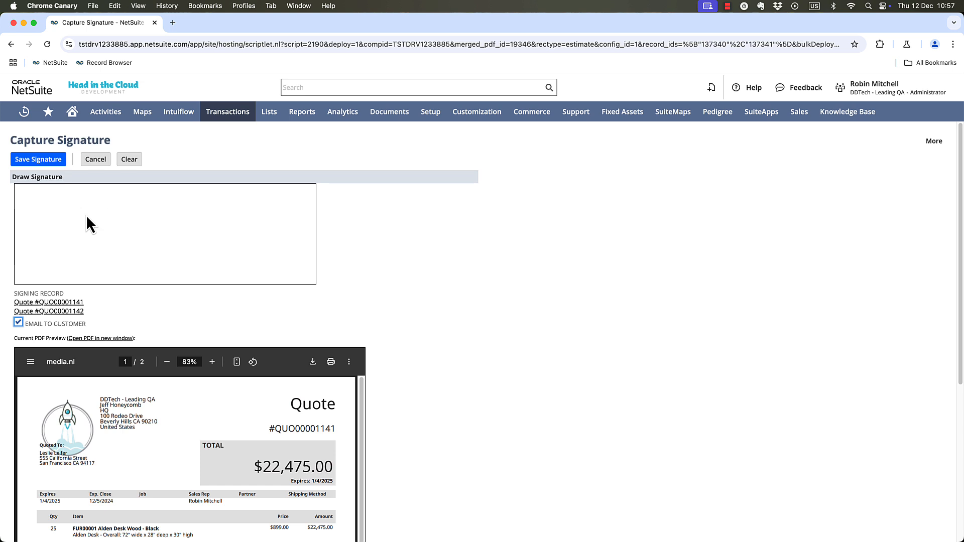
# Draw the customer's handwritten signature, open both signing-record quotes in separate tabs and save the bulk signature.
pyautogui.moveTo(91, 203); pyautogui.dragTo(66, 230)
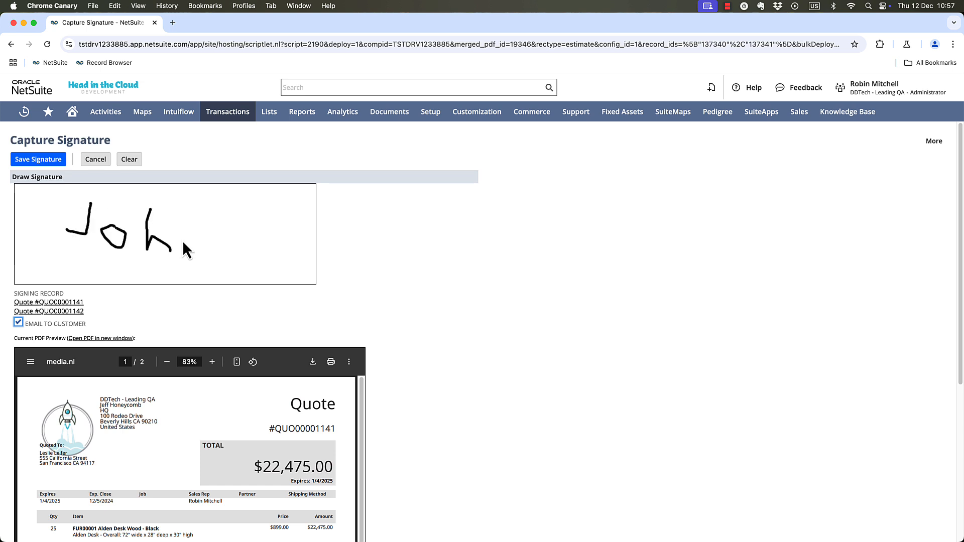
pyautogui.moveTo(231, 253); pyautogui.dragTo(238, 263)
pyautogui.keyDown('super'); pyautogui.click(41, 303); pyautogui.keyUp('super')
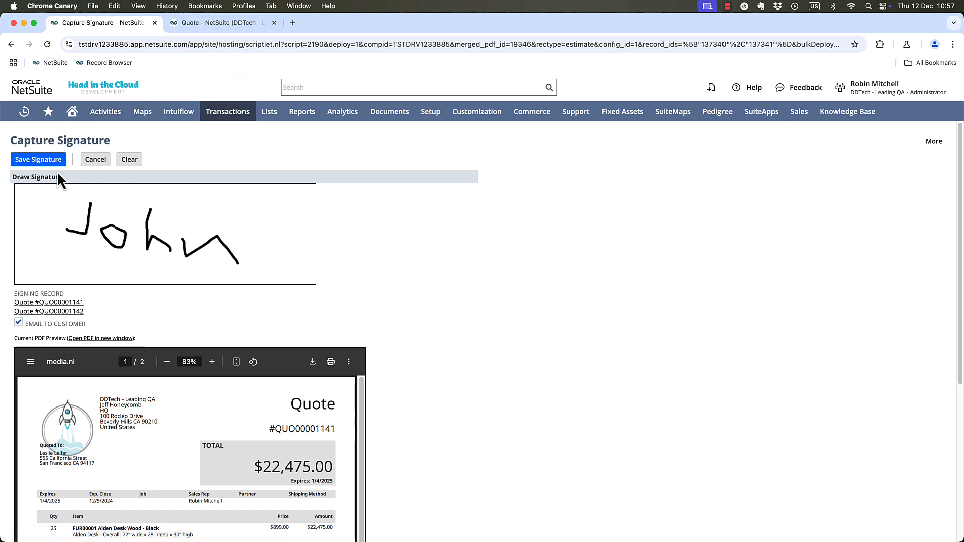
pyautogui.keyDown('super'); pyautogui.click(51, 312); pyautogui.keyUp('super')
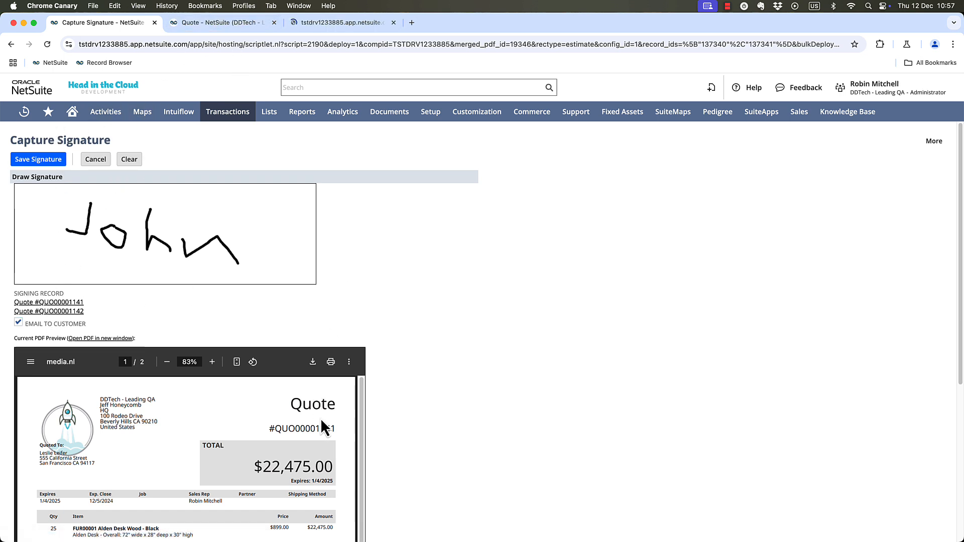
pyautogui.click(49, 159)
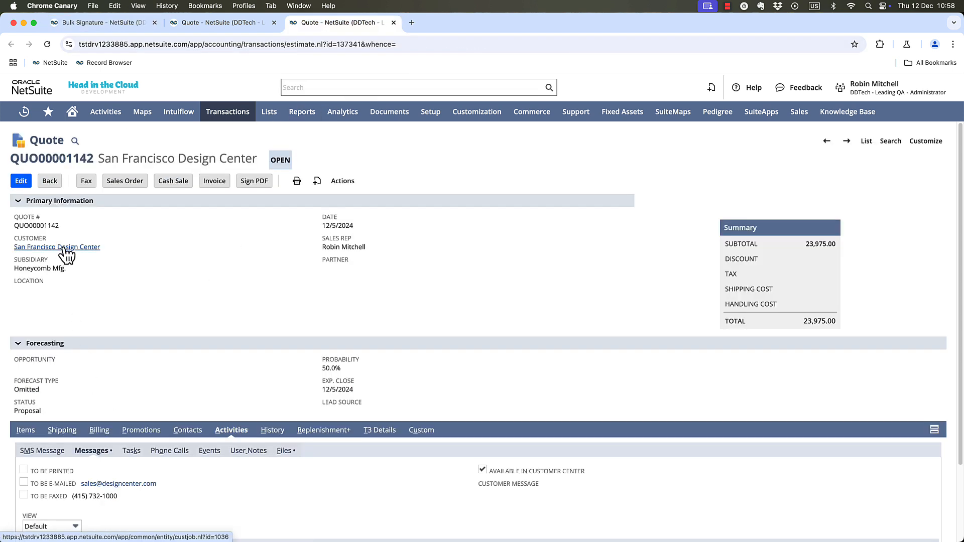
# Open the San Francisco Design Center customer record in a new tab and view its newest "Here is your signed record" message.
pyautogui.keyDown('super'); pyautogui.click(64, 248); pyautogui.keyUp('super')
pyautogui.click(424, 26)
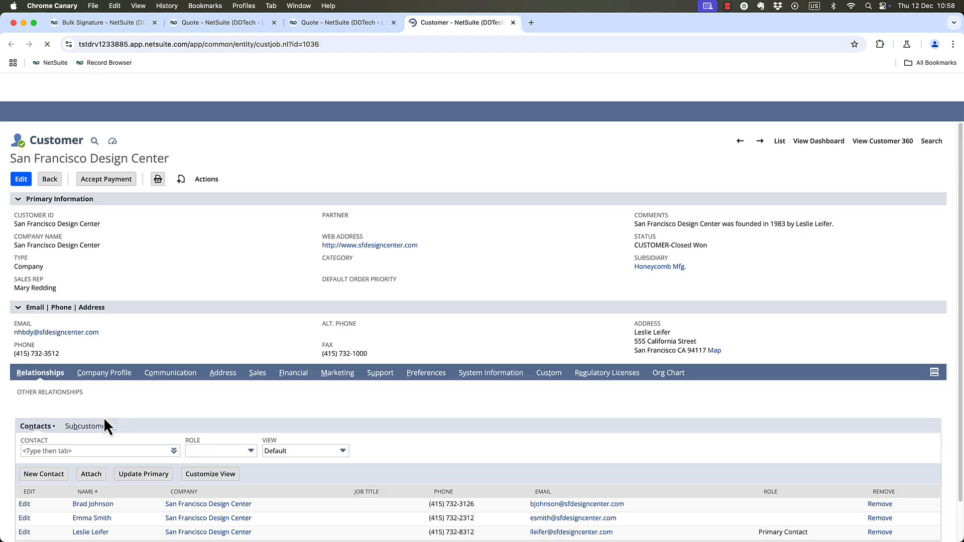
pyautogui.click(177, 374)
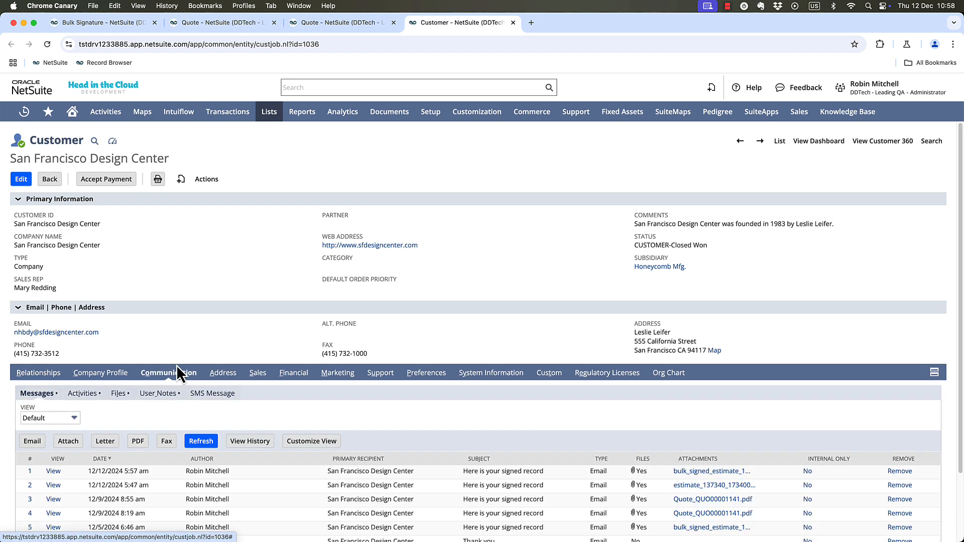
pyautogui.click(52, 471)
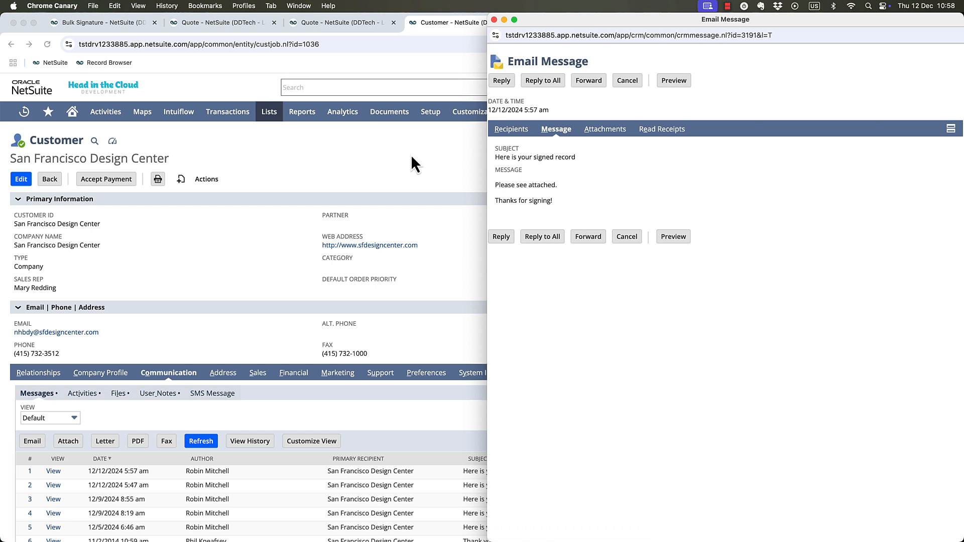
# Open the message's attached bulk signed estimate PDF, inspect the signed quotes and close the PDF window.
pyautogui.click(659, 131)
pyautogui.click(600, 130)
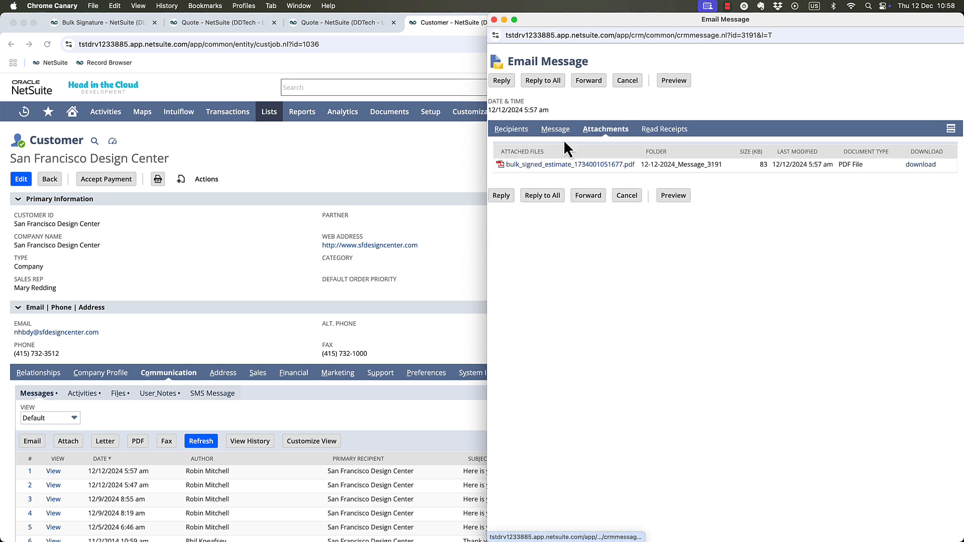
pyautogui.click(535, 165)
pyautogui.moveTo(658, 296); pyautogui.dragTo(433, 443)
pyautogui.scroll(-7, 577, 212)
pyautogui.scroll(7, 582, 216)
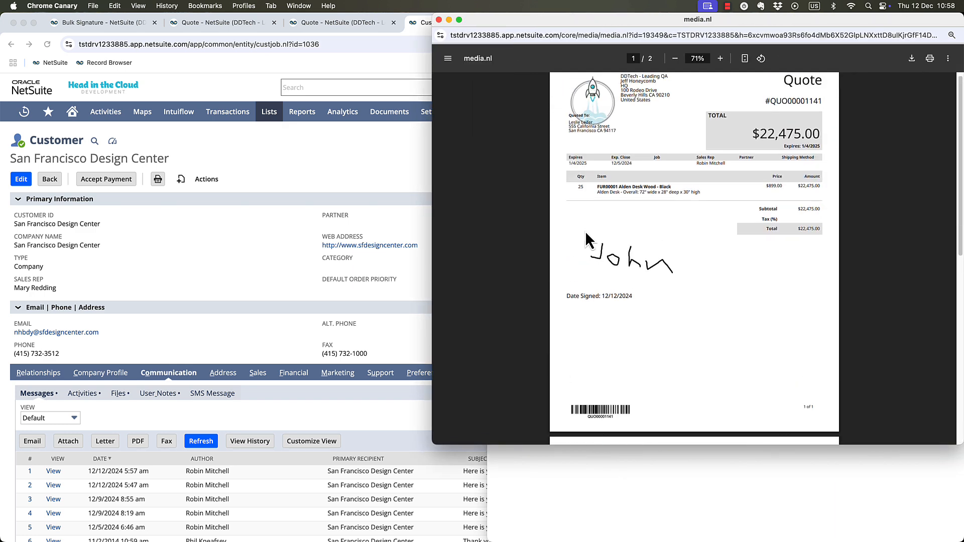
pyautogui.click(439, 20)
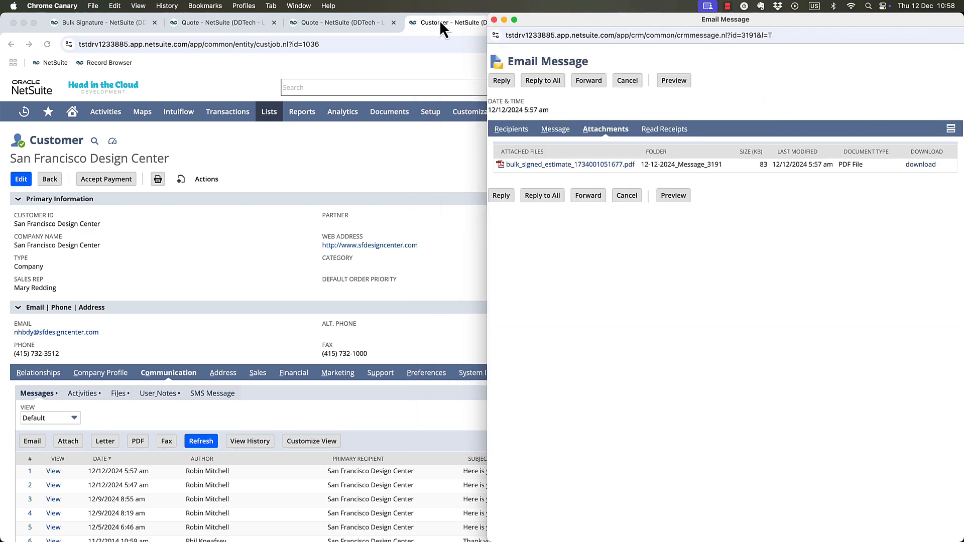
# Close the email message window and the bulk signature, second quote and customer tabs, keeping only the first quote open.
pyautogui.click(494, 20)
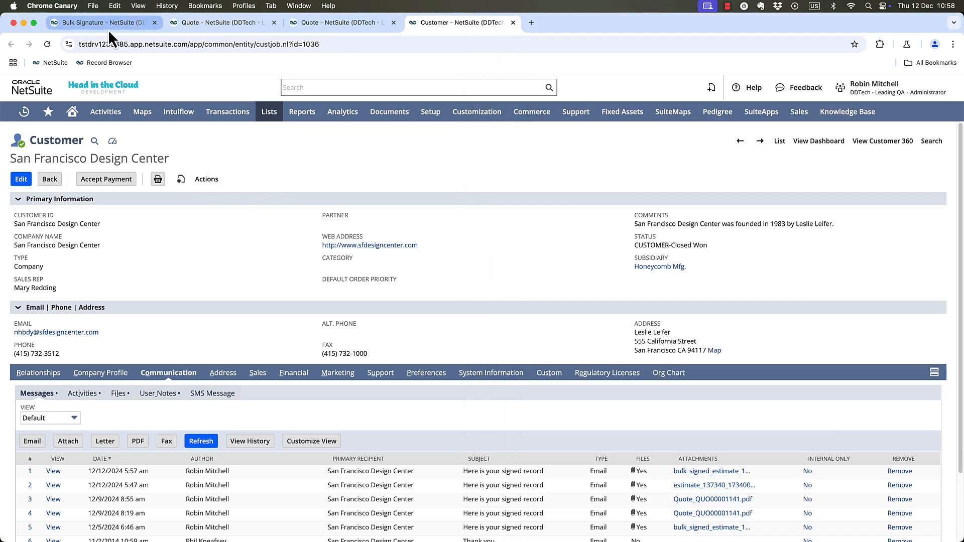
pyautogui.click(154, 23)
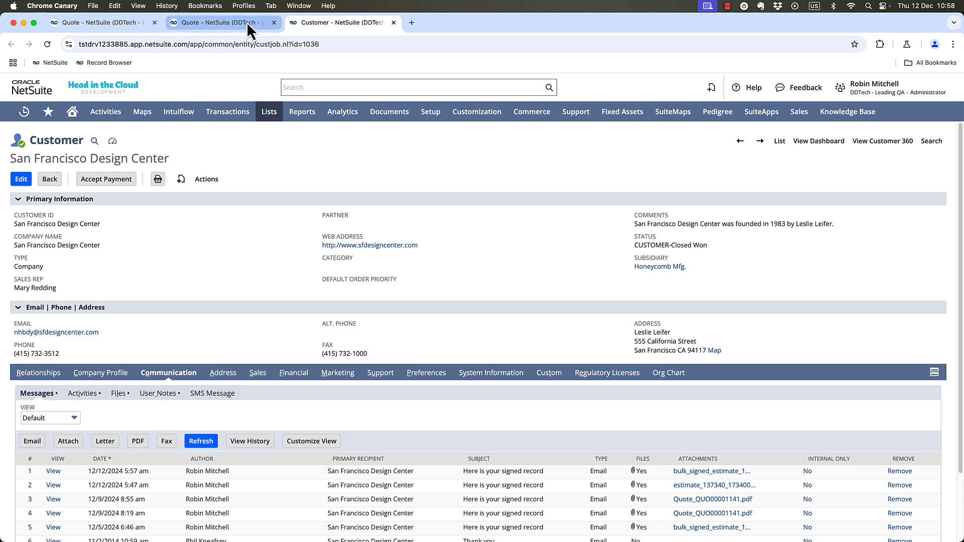
pyautogui.click(274, 23)
pyautogui.click(274, 23)
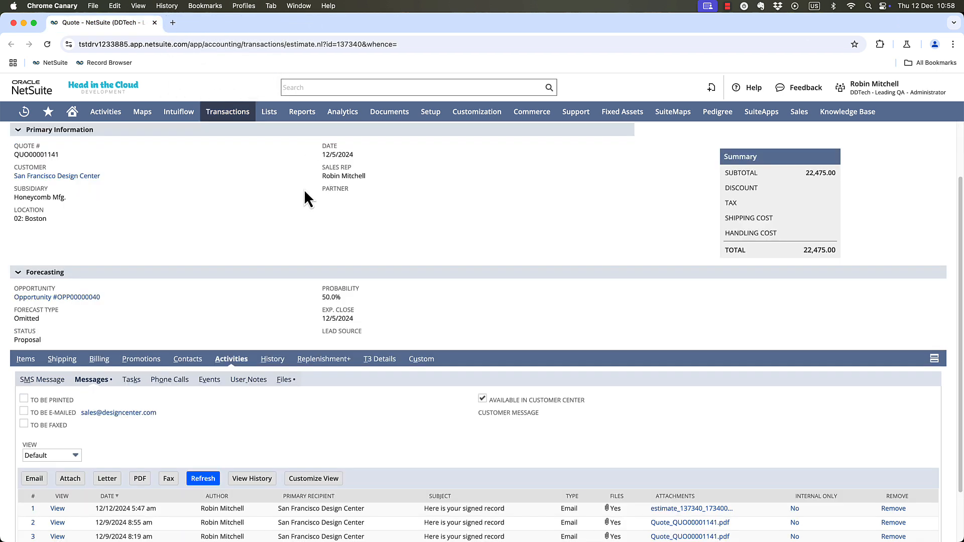
# Uninstall the Head in the Cloud - Signatures for NetSuite app from the installed SuiteApps list.
pyautogui.scroll(3, 286, 223)
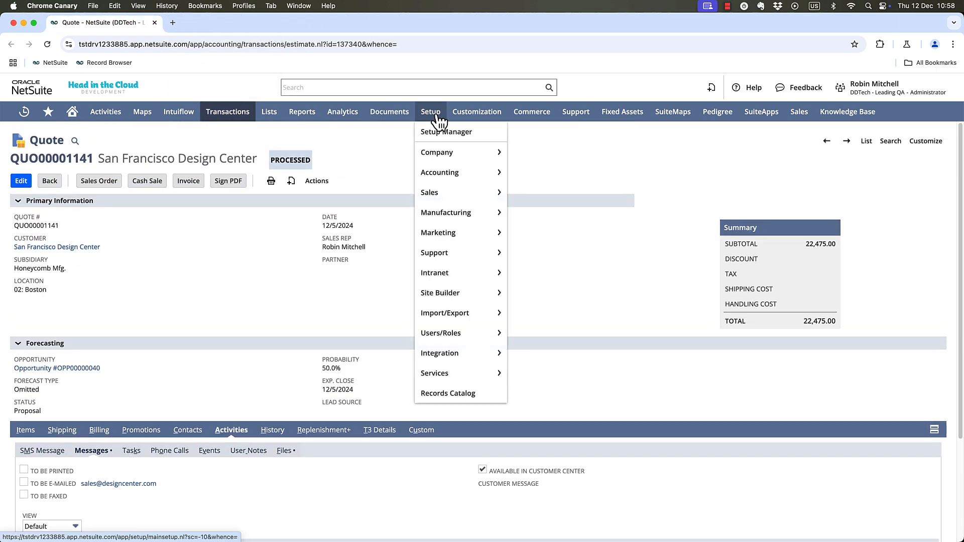
pyautogui.moveTo(476, 112)
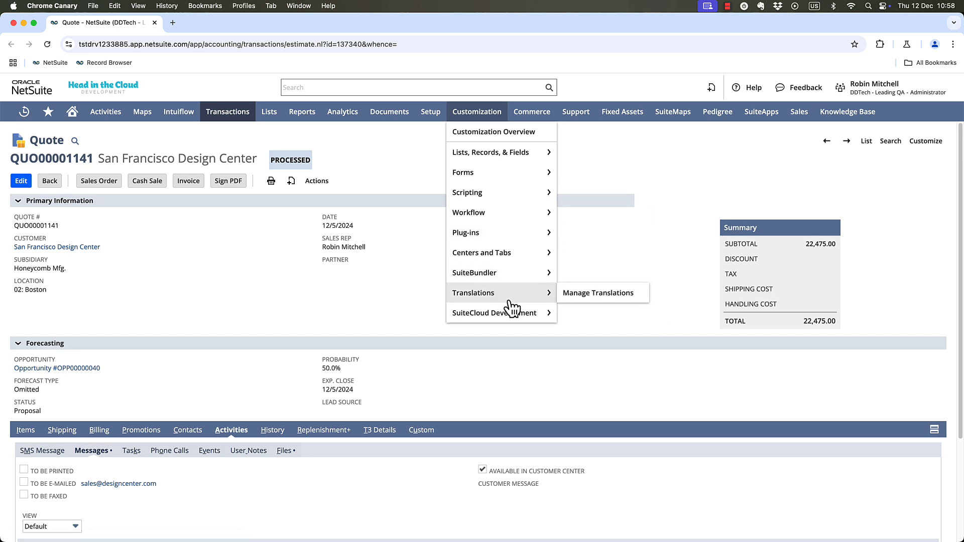
pyautogui.moveTo(522, 317)
pyautogui.click(584, 315)
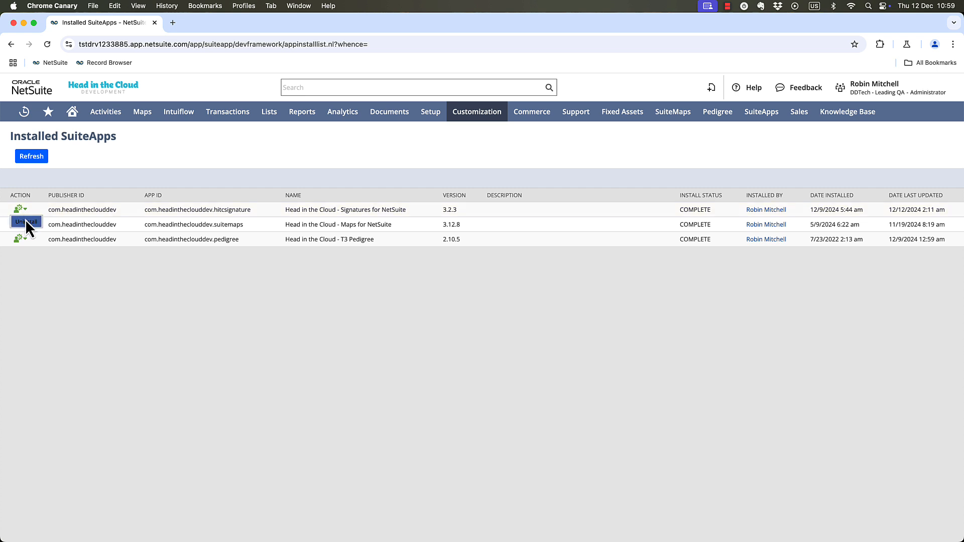
pyautogui.click(26, 222)
pyautogui.click(559, 129)
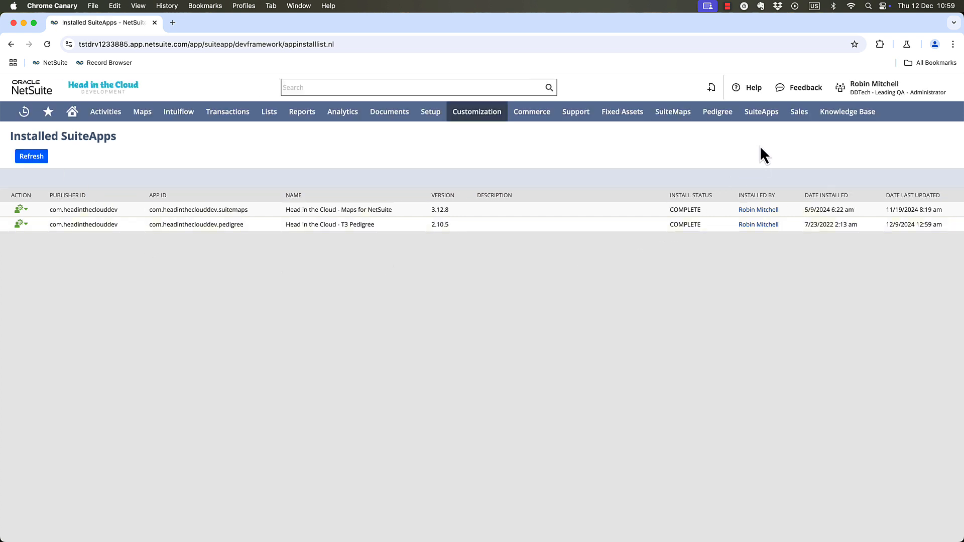
# Search the SuiteApp marketplace for "head in the cloud" and open the Signatures for NetSuite listing.
pyautogui.click(761, 115)
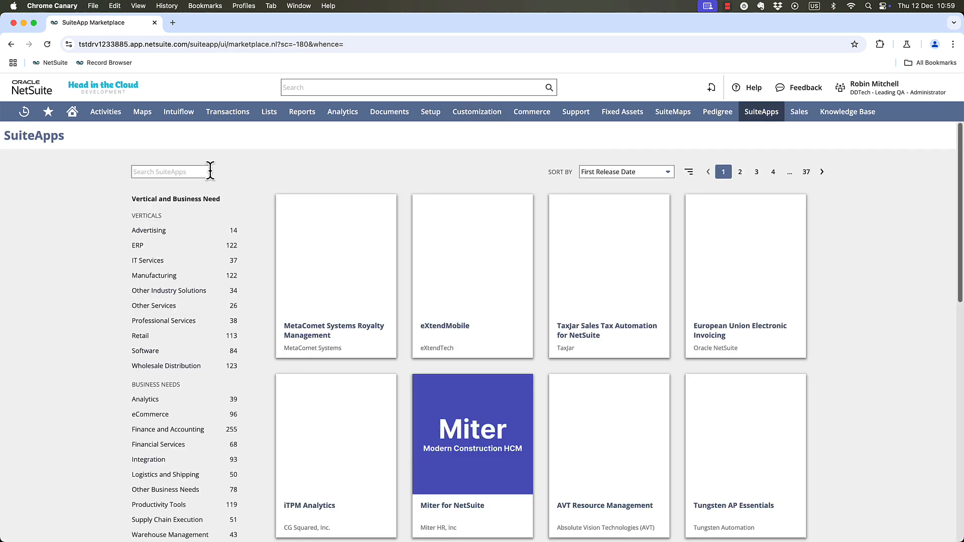
pyautogui.click(182, 169)
pyautogui.write('head in the cloud')
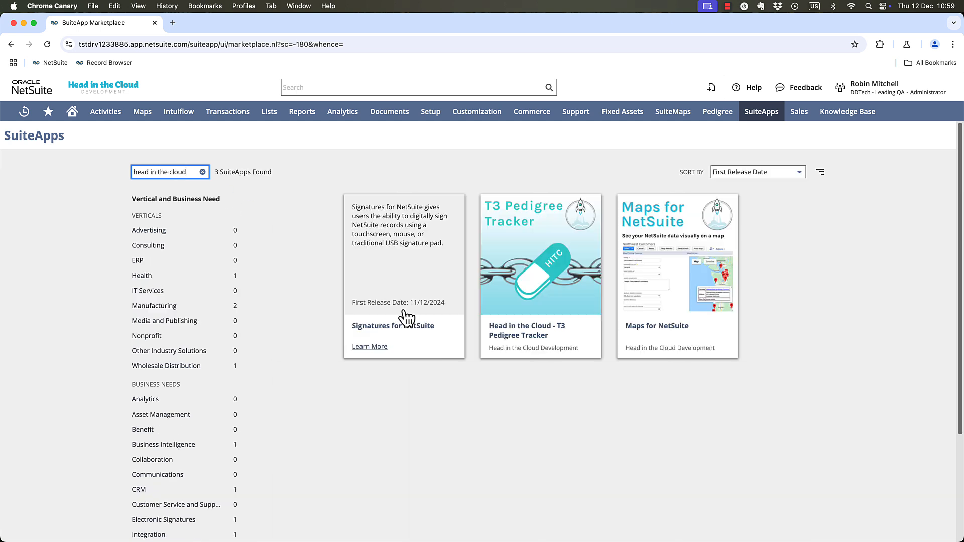
pyautogui.click(404, 273)
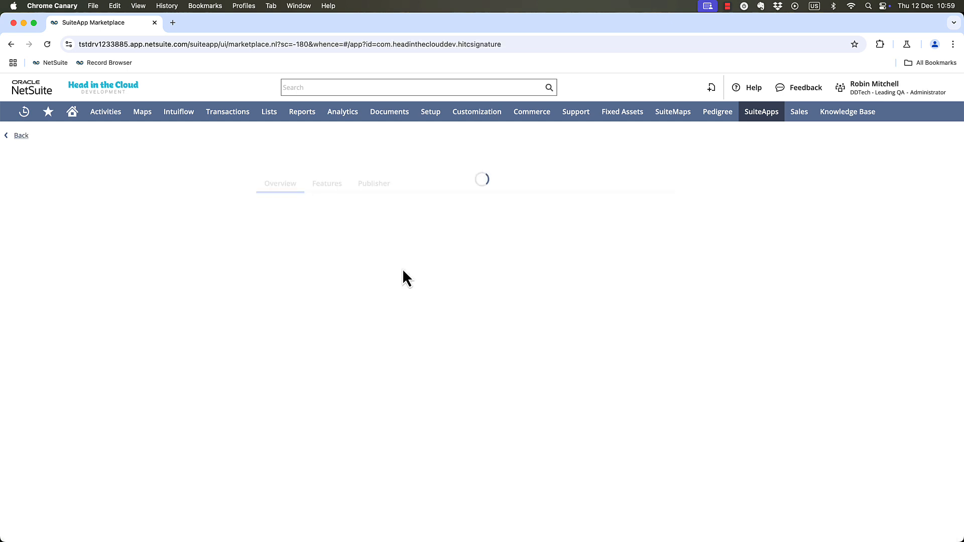
# Install the Signatures for NetSuite SuiteApp and accept its terms of service.
pyautogui.click(757, 179)
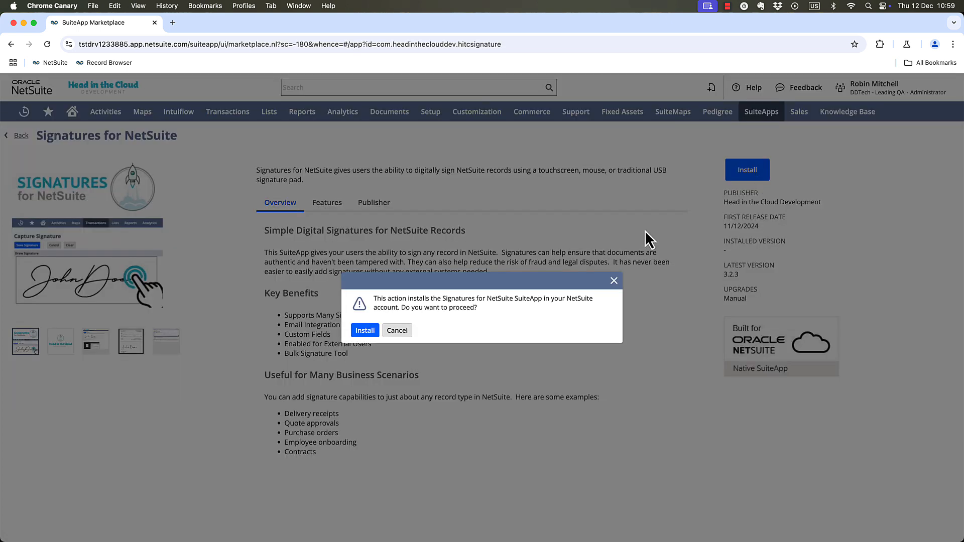
pyautogui.click(364, 329)
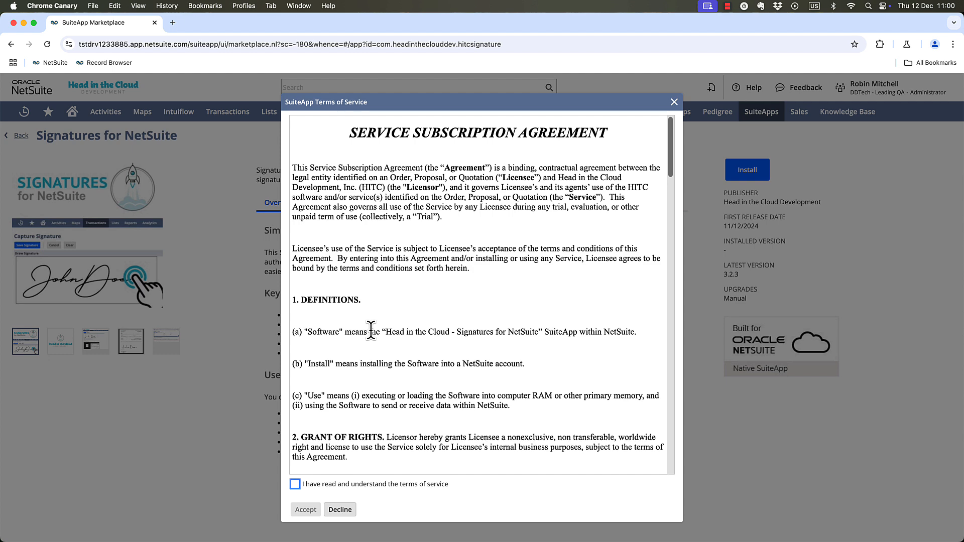
pyautogui.click(295, 484)
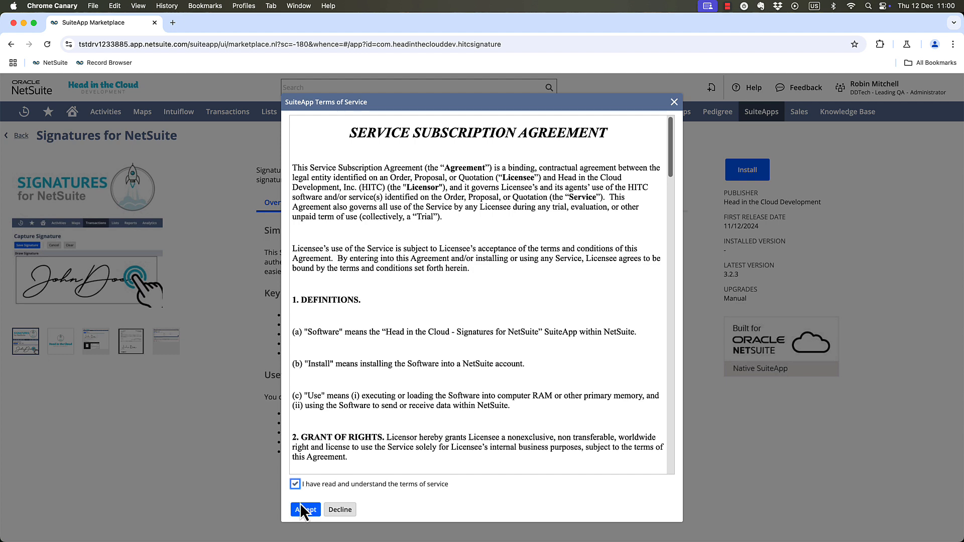
pyautogui.click(306, 510)
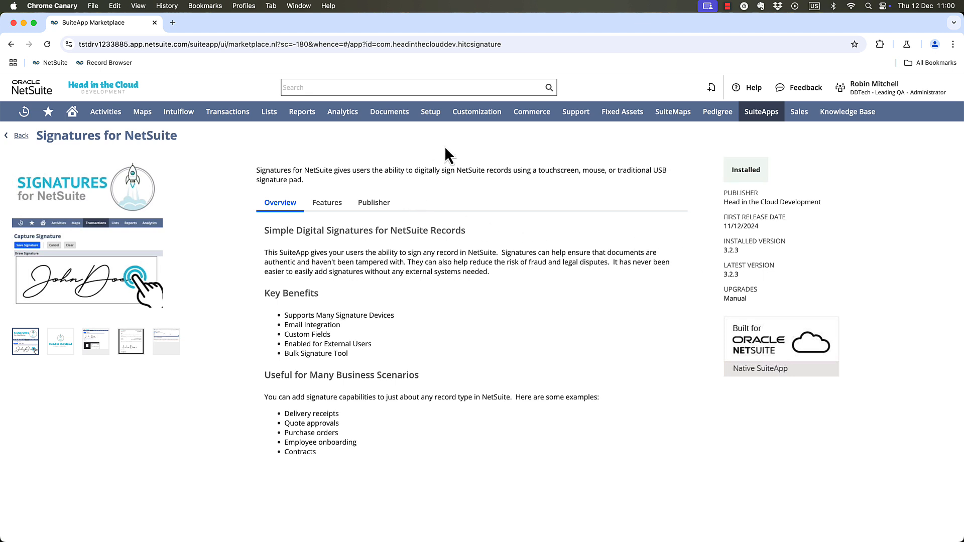
# Start a new HITC Signature Configuration record and name it Quotes.
pyautogui.moveTo(433, 120)
pyautogui.moveTo(441, 354)
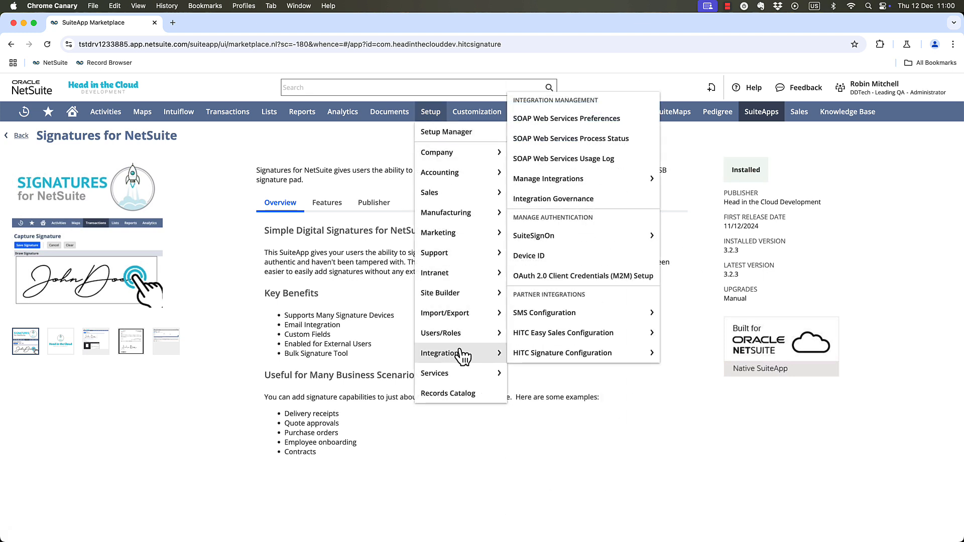
pyautogui.moveTo(543, 358)
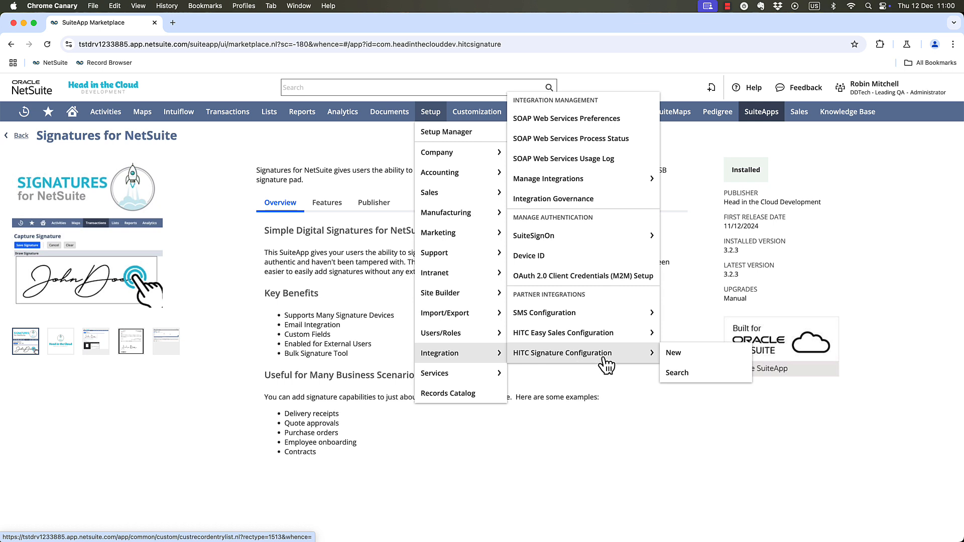
pyautogui.click(690, 356)
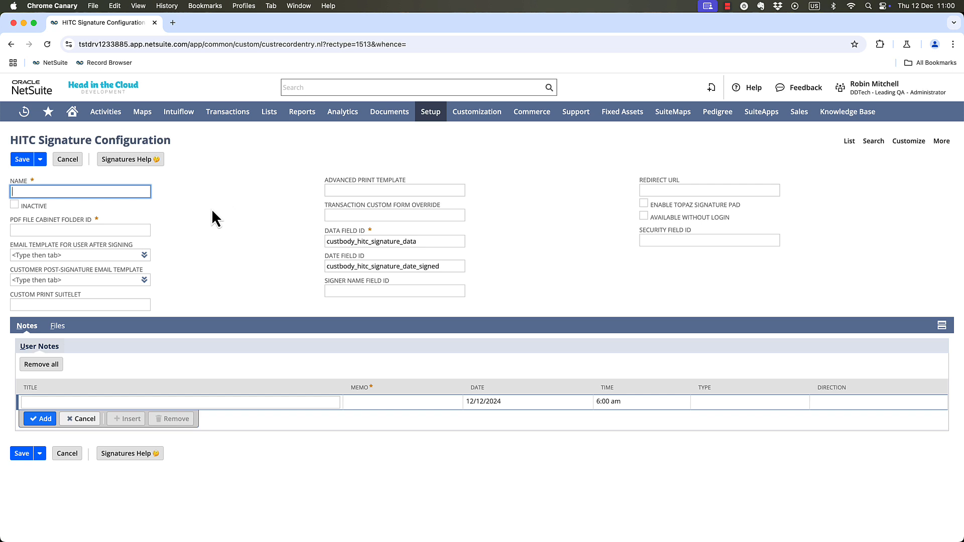
pyautogui.write('Quotes')
pyautogui.press('Tab')
pyautogui.press('Tab')
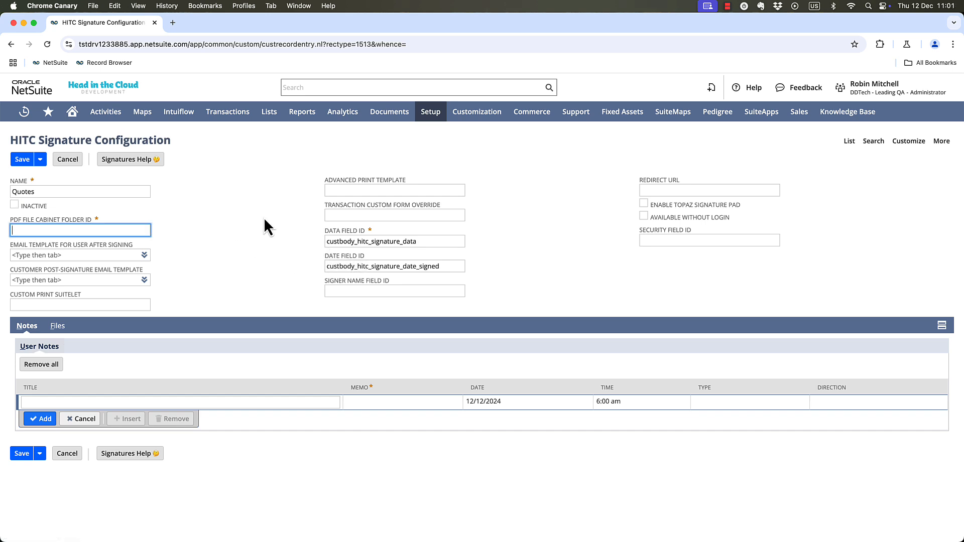
# Look up the Contracts folder's internal ID in the File Cabinet and set the PDF File Cabinet Folder ID to 12.
pyautogui.moveTo(389, 113)
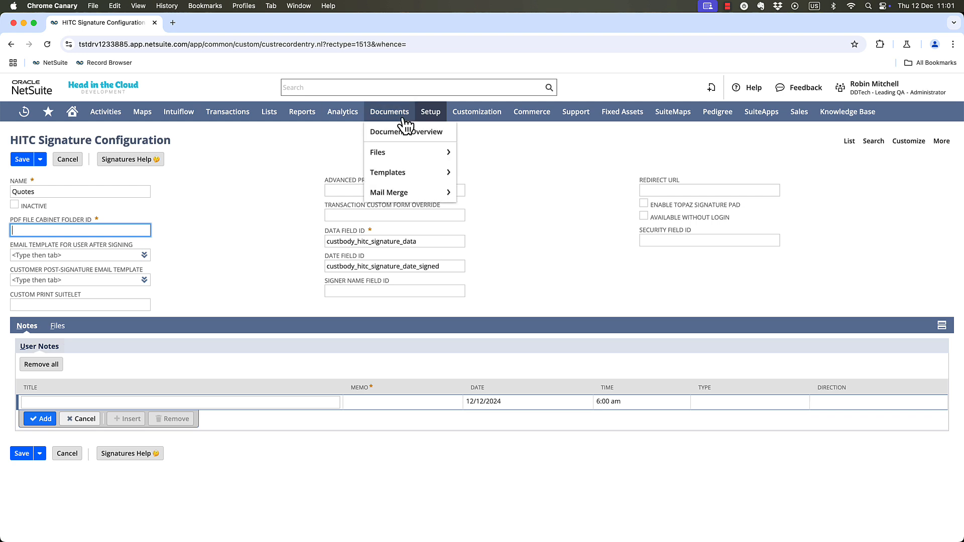
pyautogui.moveTo(428, 155)
pyautogui.keyDown('super'); pyautogui.click(479, 153); pyautogui.keyUp('super')
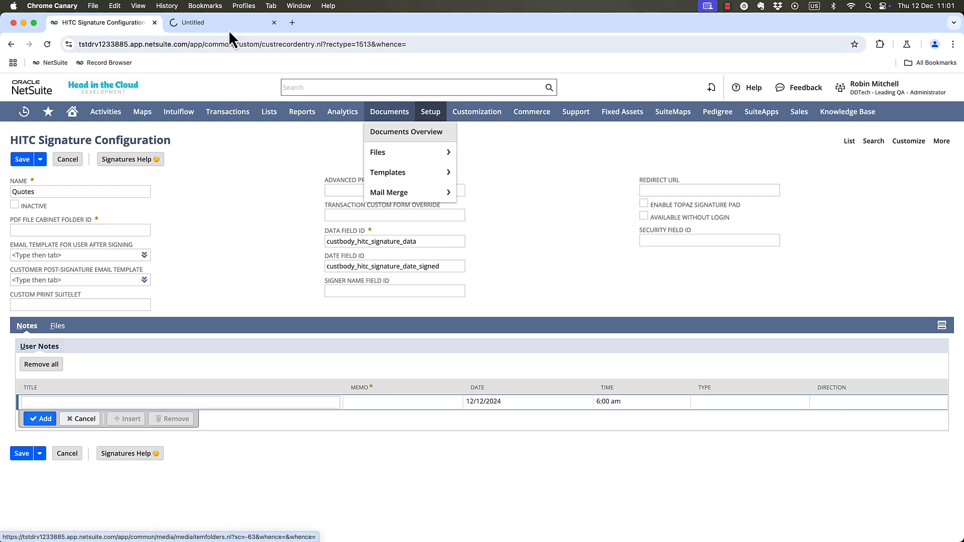
pyautogui.click(194, 21)
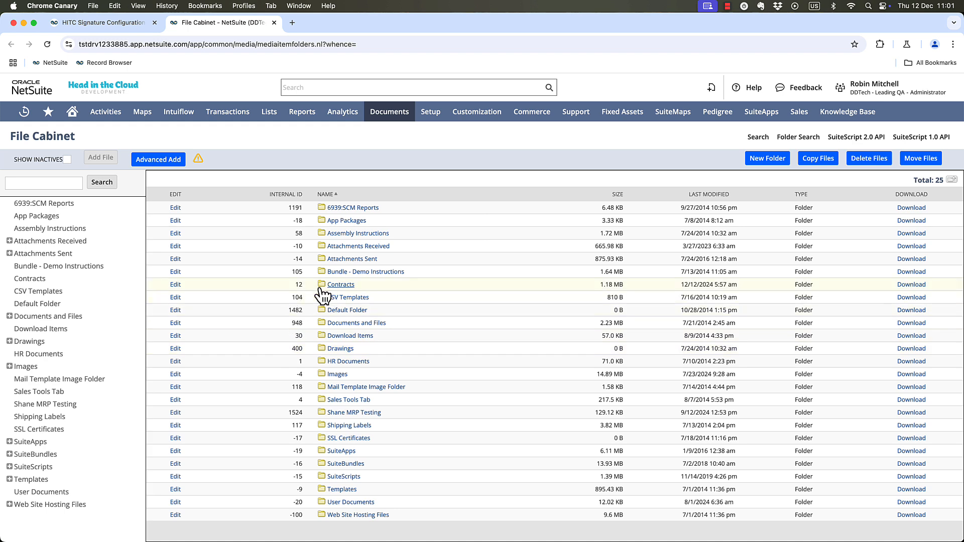
pyautogui.click(83, 23)
pyautogui.click(95, 232)
pyautogui.write('12')
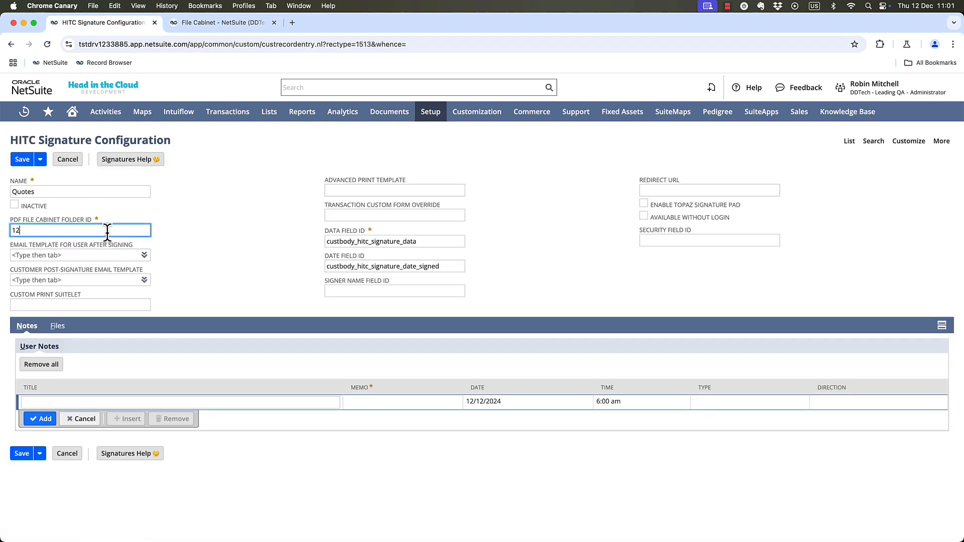
pyautogui.click(156, 258)
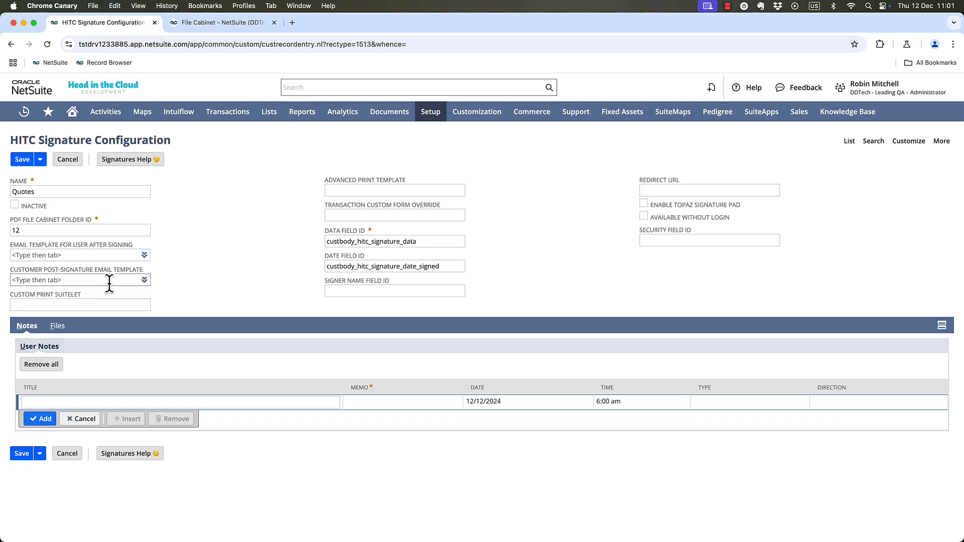
# Set the customer post-signature email template to "Signature - Thank you for signing" and save the configuration.
pyautogui.click(140, 293)
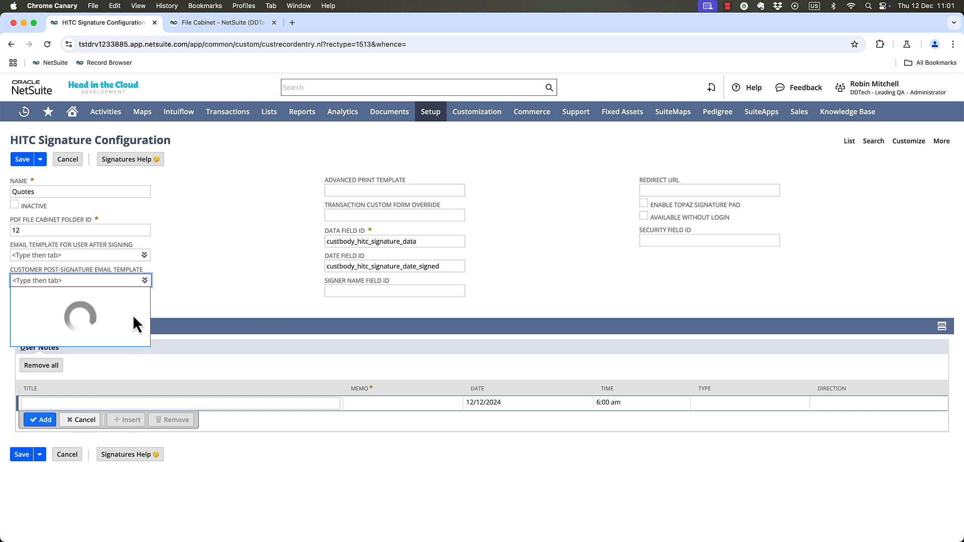
pyautogui.scroll(-10, 78, 367)
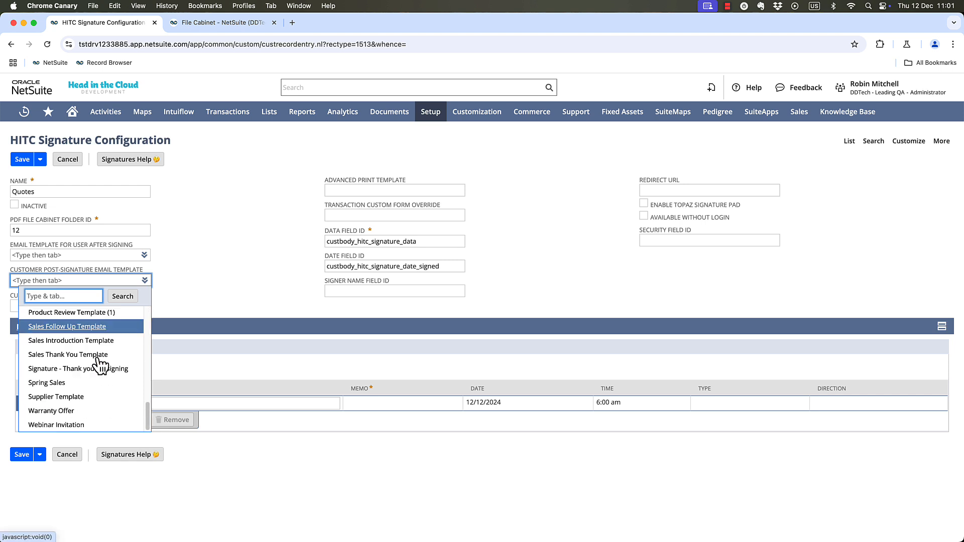
pyautogui.click(48, 372)
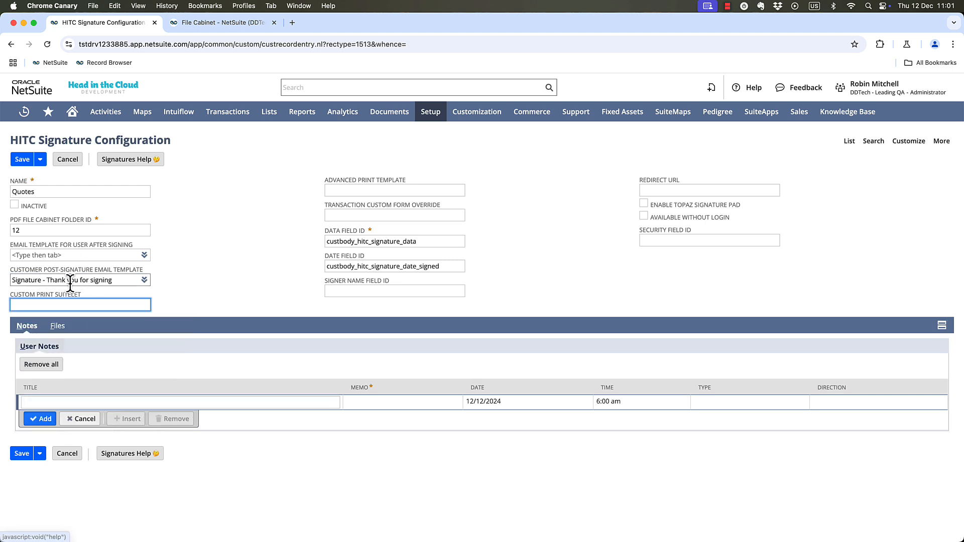
pyautogui.click(252, 287)
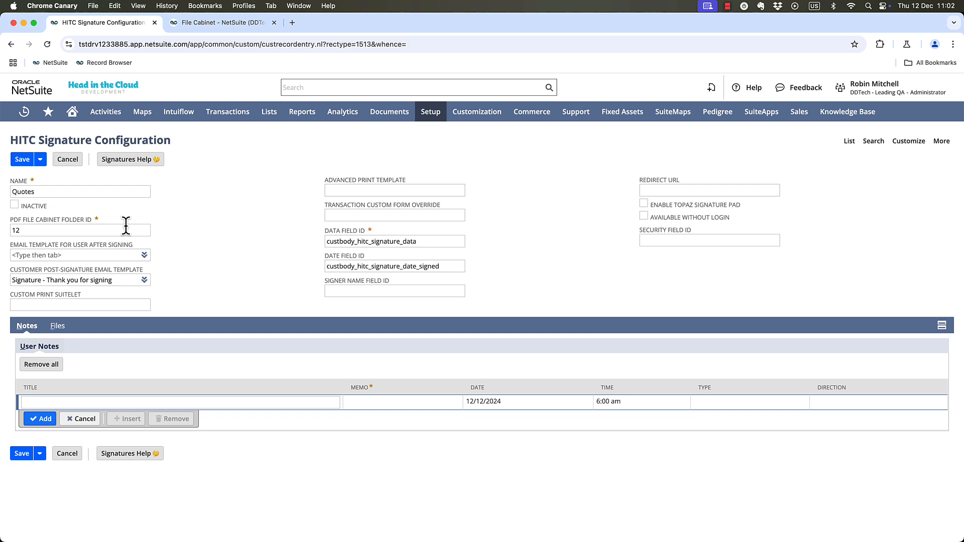
pyautogui.click(23, 161)
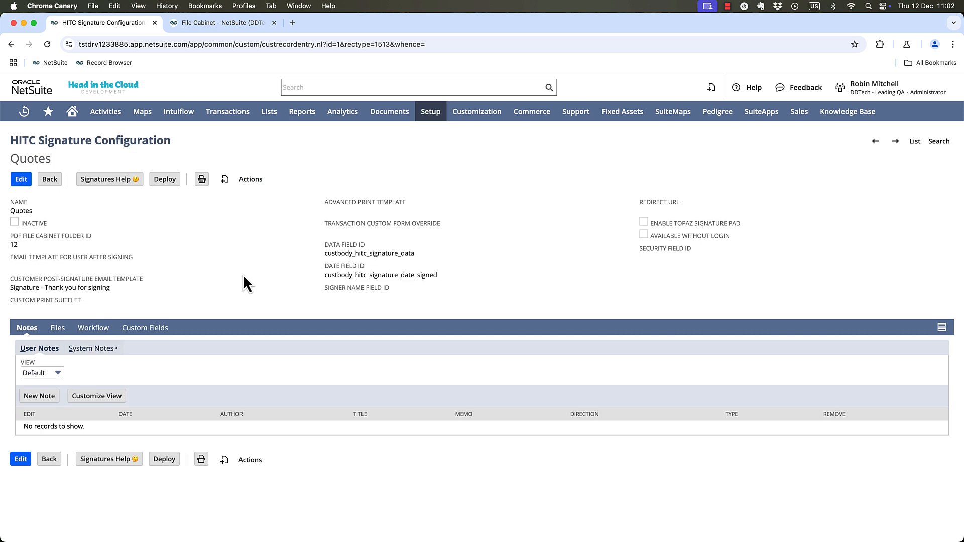
# Start deploying the Quotes signature configuration, applying the script deployment to the Quote record type for all roles.
pyautogui.click(165, 180)
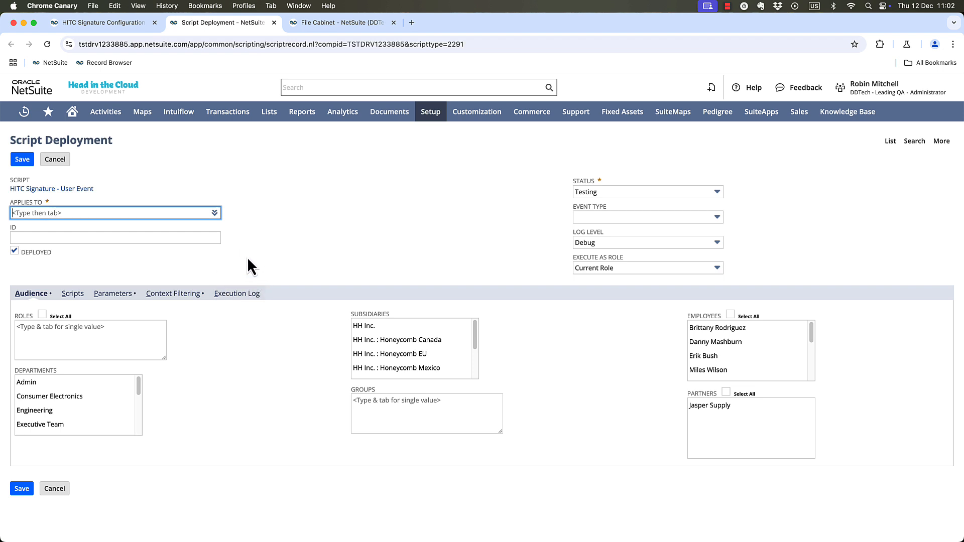
pyautogui.write('quote')
pyautogui.press('Tab')
pyautogui.click(43, 315)
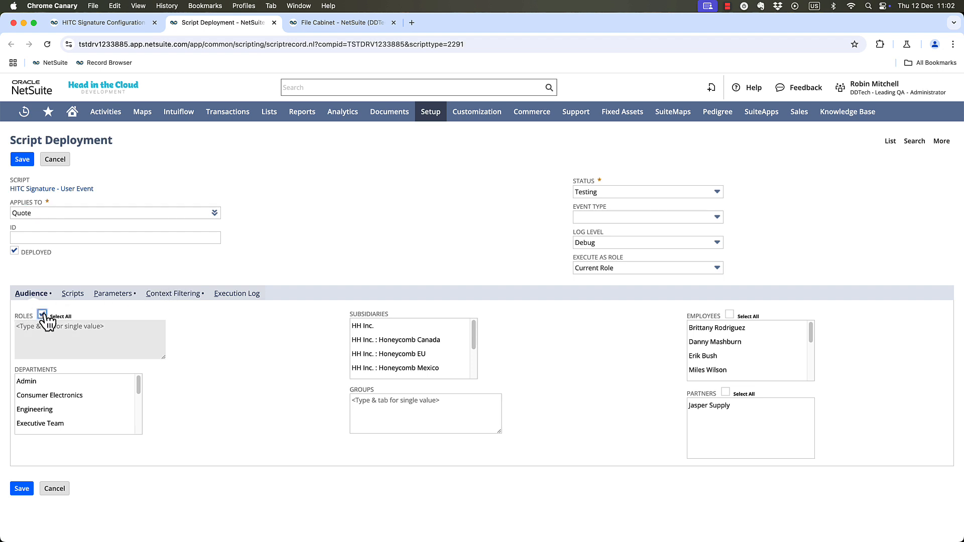
# Set the script deployment's Configuration parameter to Quotes.
pyautogui.click(125, 303)
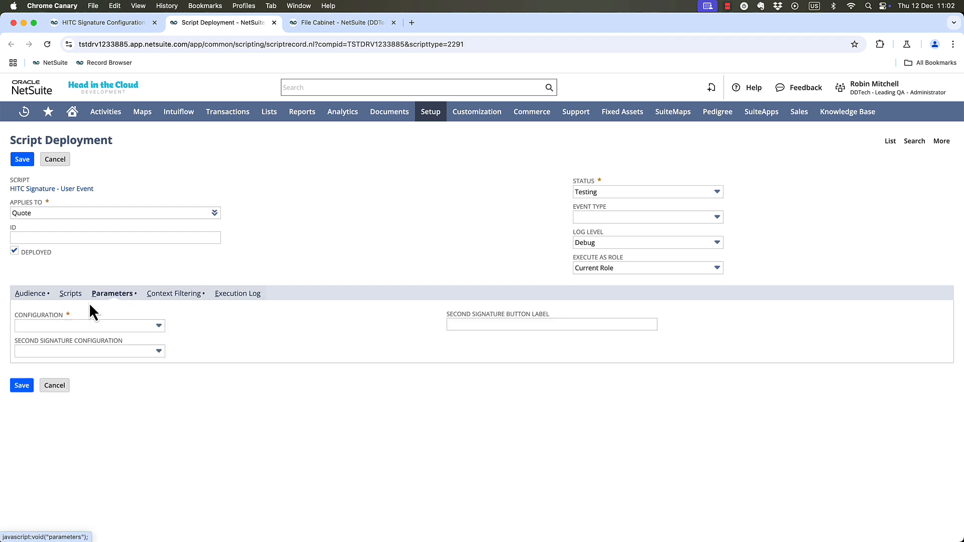
pyautogui.click(28, 326)
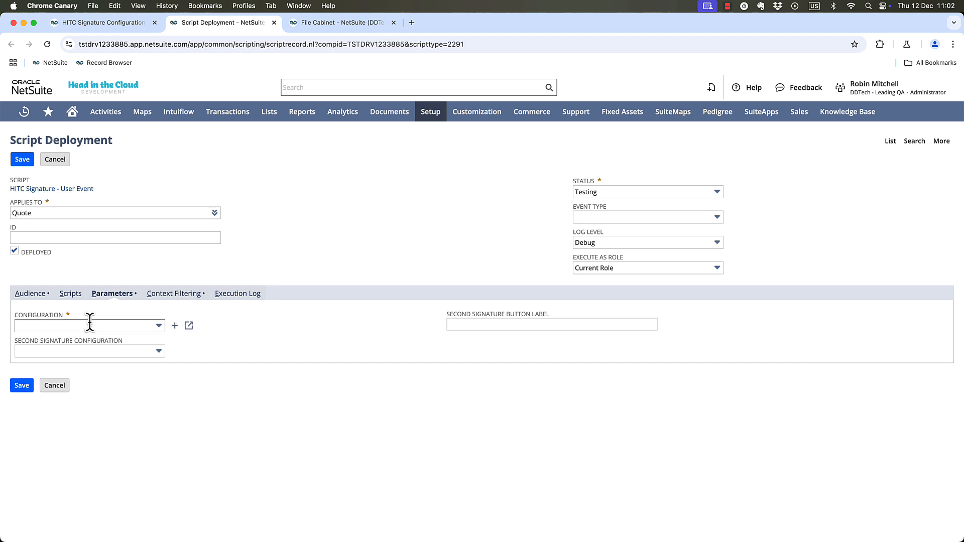
pyautogui.click(67, 368)
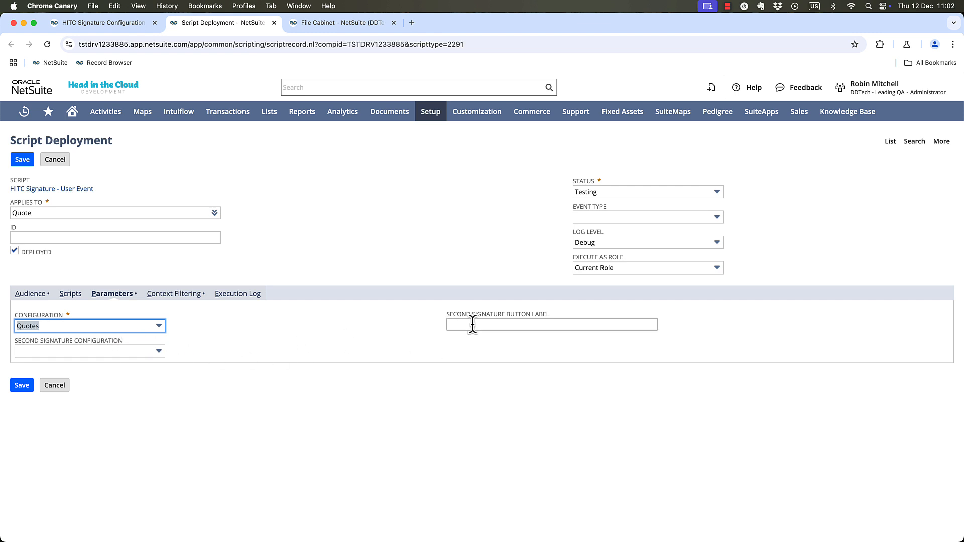
pyautogui.click(348, 329)
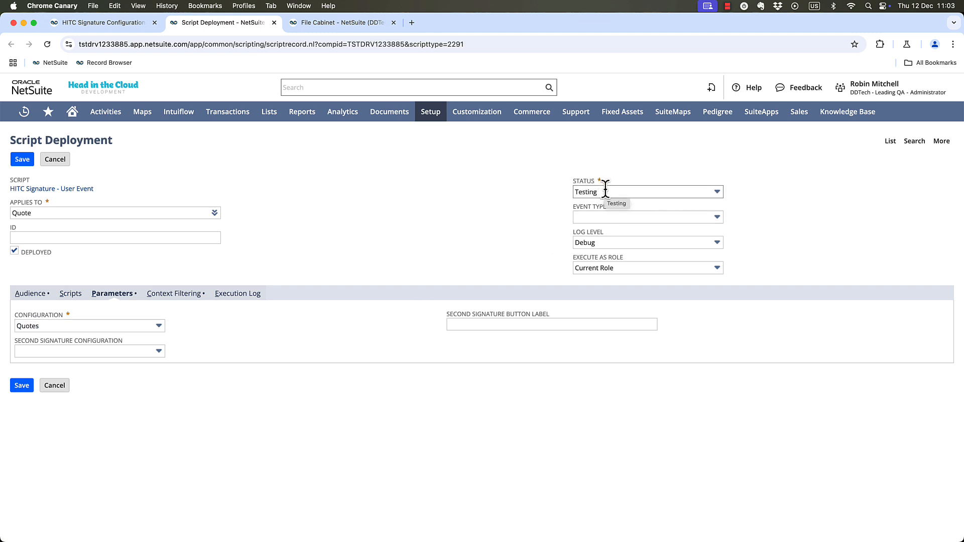
# Set the script deployment's status to Released and save the deployment.
pyautogui.click(651, 194)
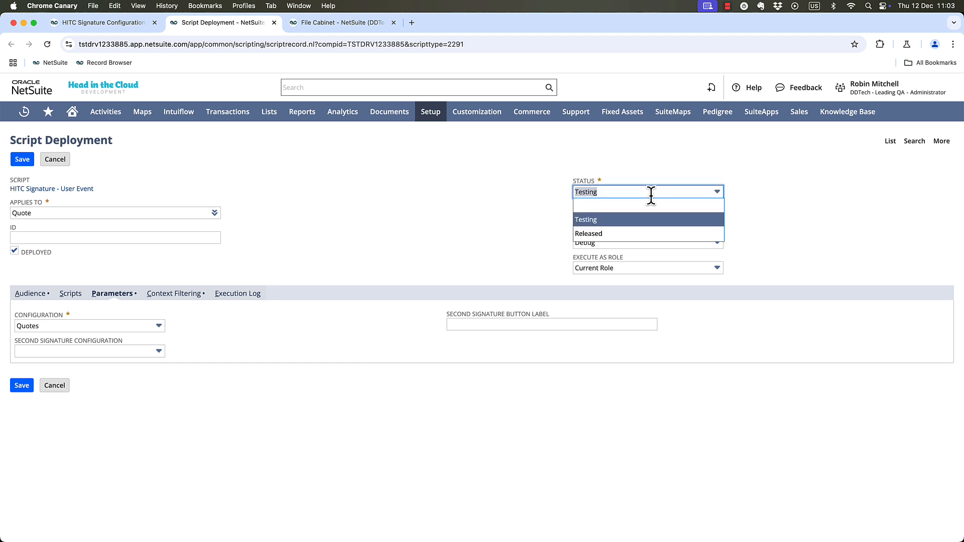
pyautogui.click(625, 234)
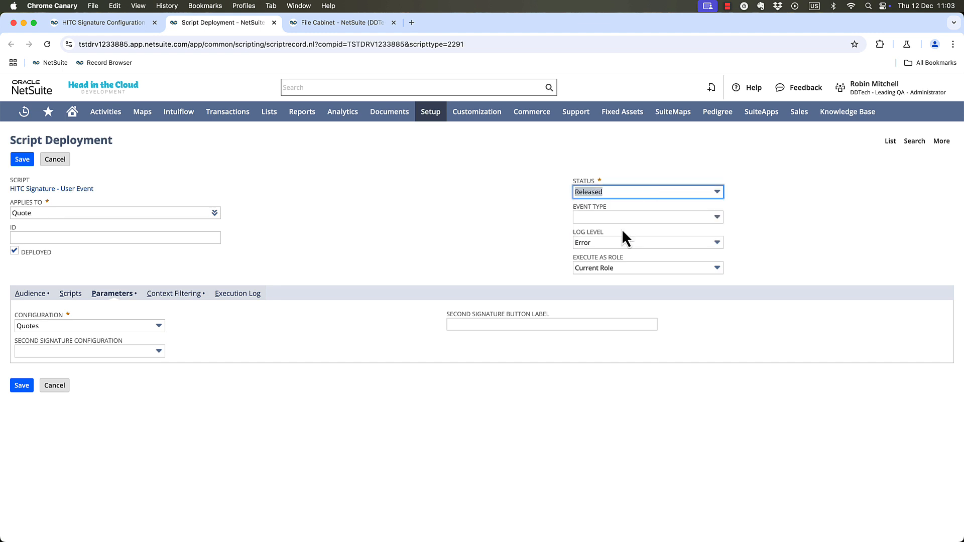
pyautogui.click(22, 160)
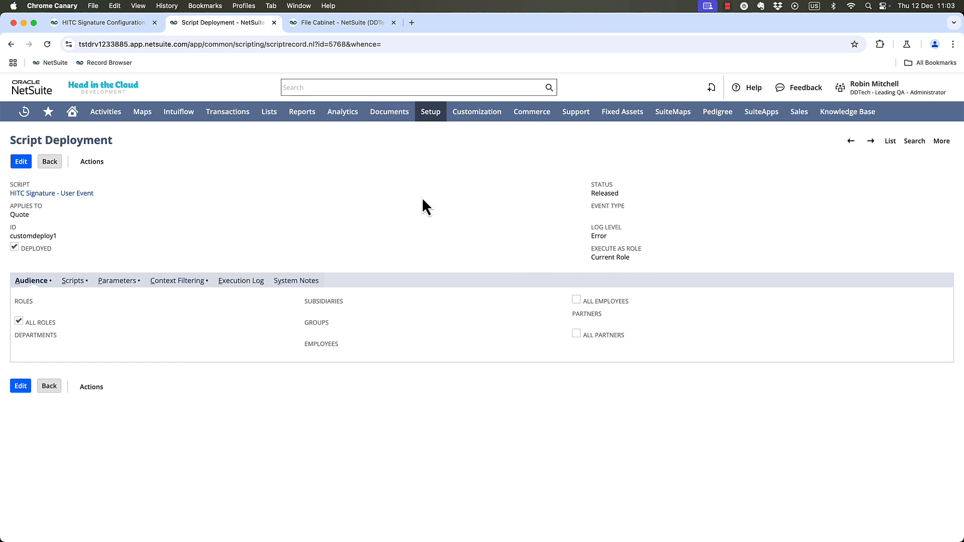
# Open the Signatures Documentation from the Quotes signature configuration's help and place it in a separate window beside NetSuite.
pyautogui.click(101, 25)
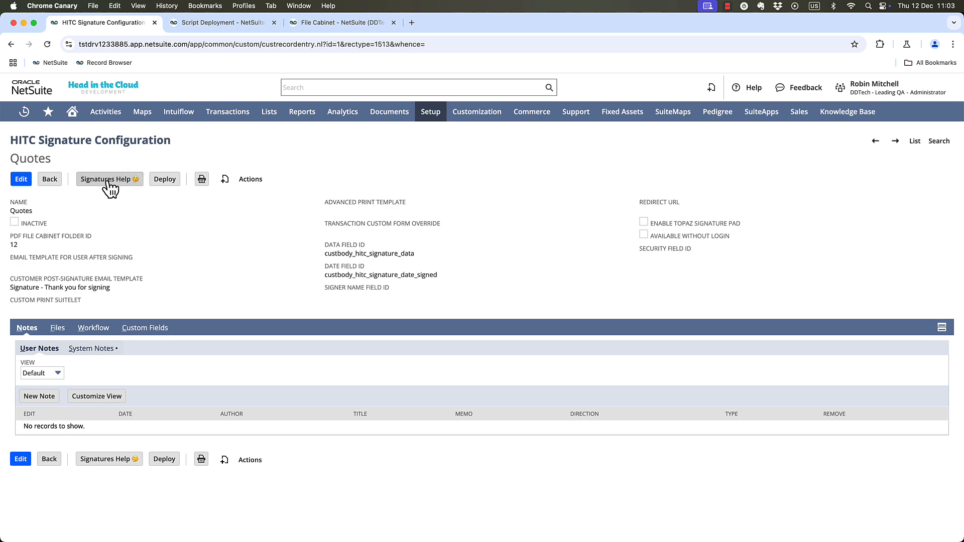
pyautogui.click(108, 181)
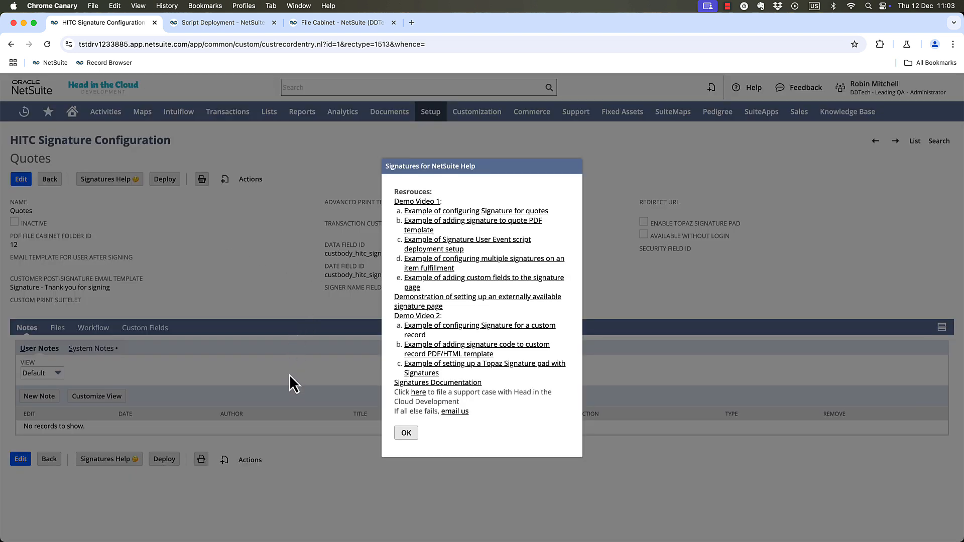
pyautogui.click(408, 384)
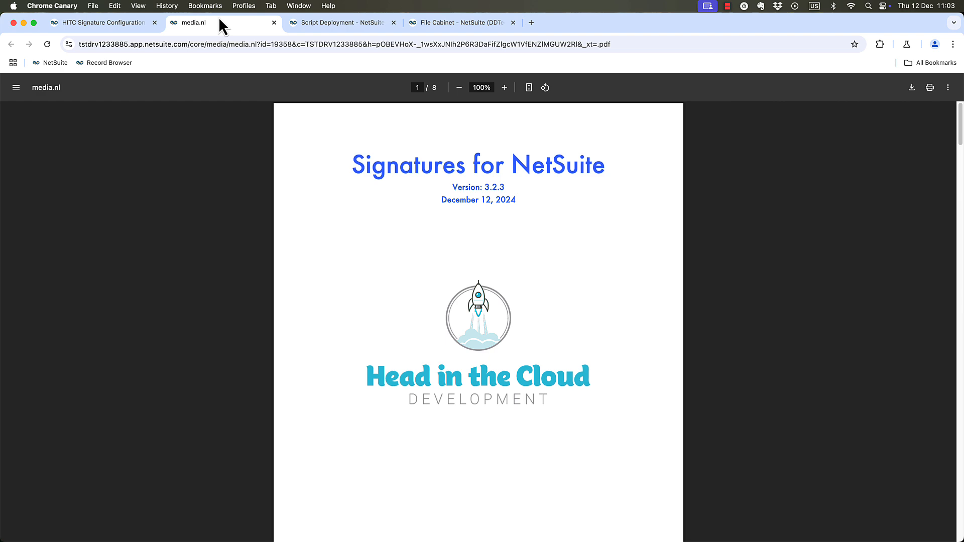
pyautogui.moveTo(221, 23); pyautogui.dragTo(232, 95)
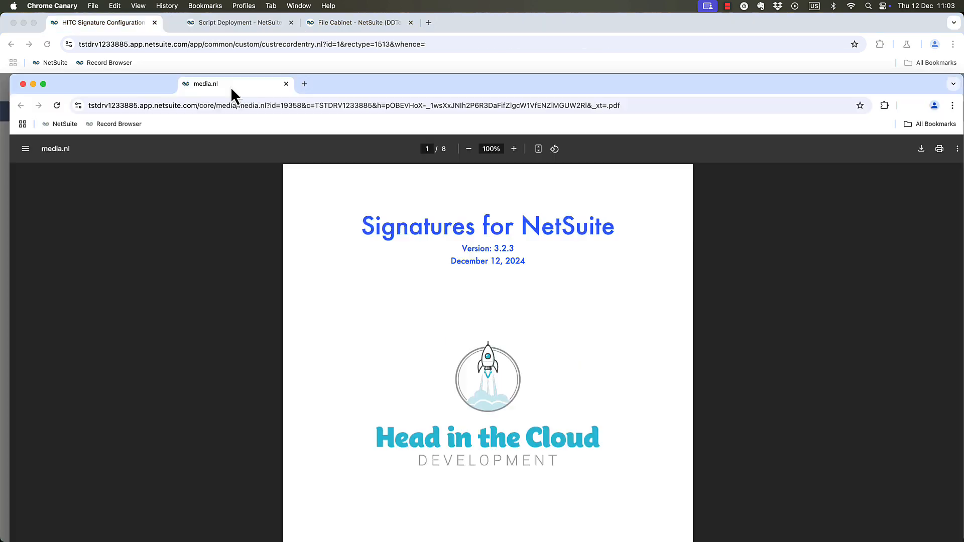
pyautogui.moveTo(797, 91); pyautogui.dragTo(794, 87)
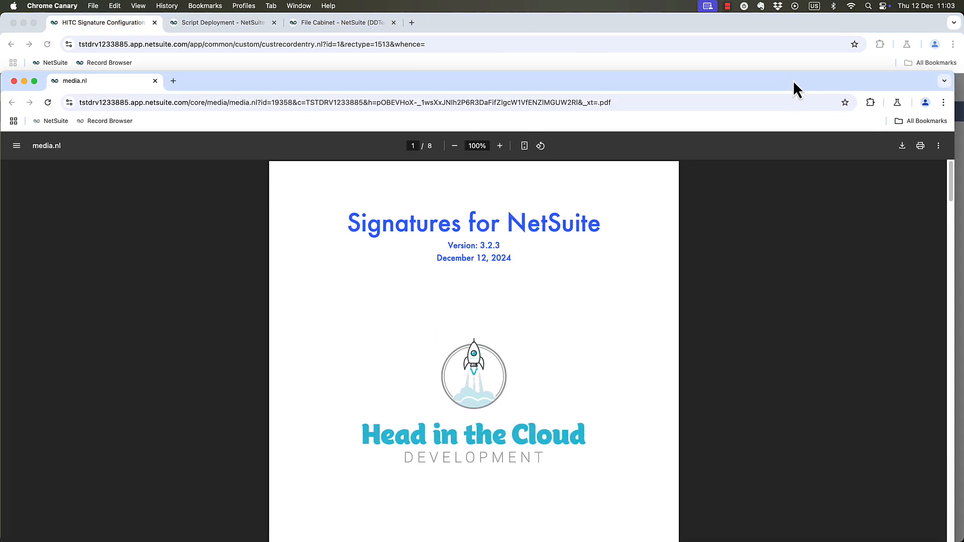
pyautogui.moveTo(8, 213); pyautogui.dragTo(436, 214)
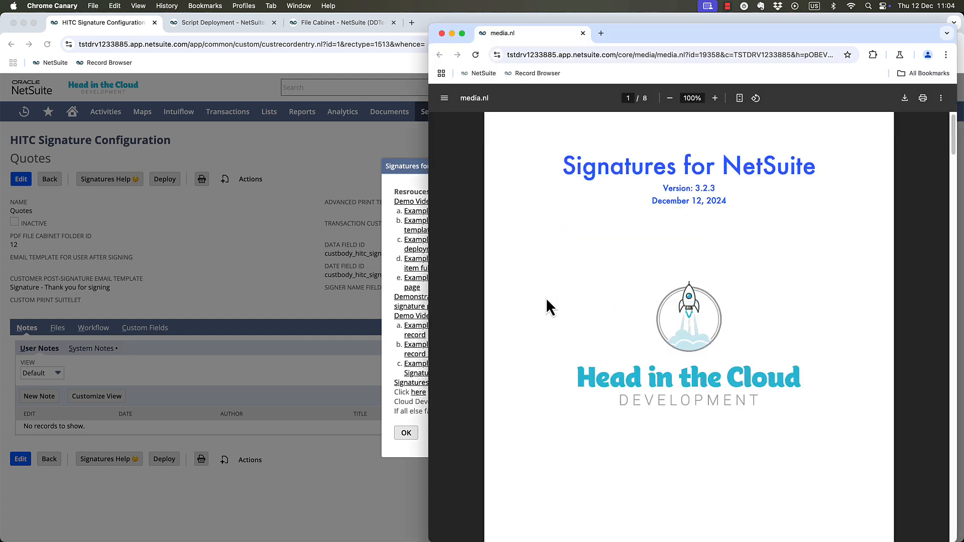
# Read the documentation's Guidelines for Use and Installation Steps, including how to add the signature block tag to print templates.
pyautogui.scroll(-10, 547, 297)
pyautogui.scroll(-20, 546, 300)
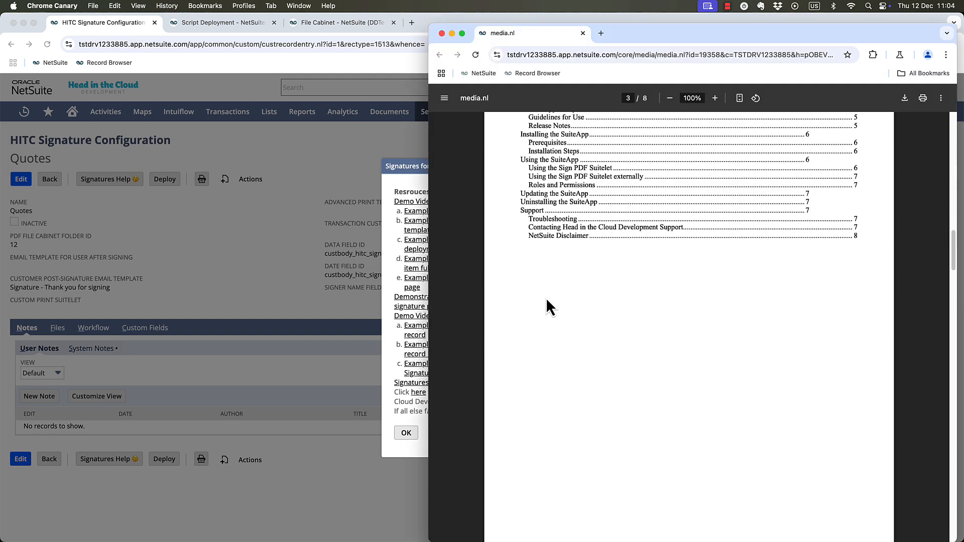
pyautogui.scroll(-13, 547, 299)
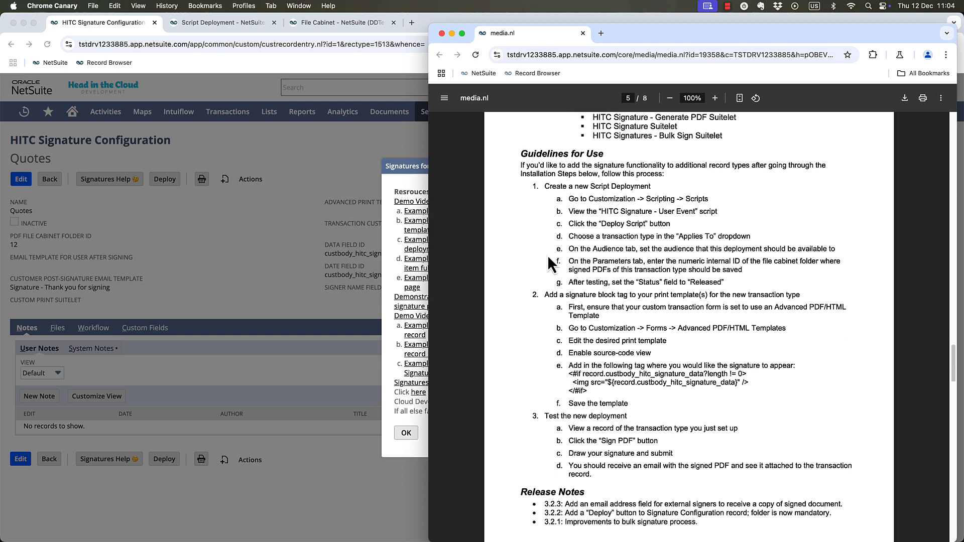
pyautogui.scroll(-3, 548, 257)
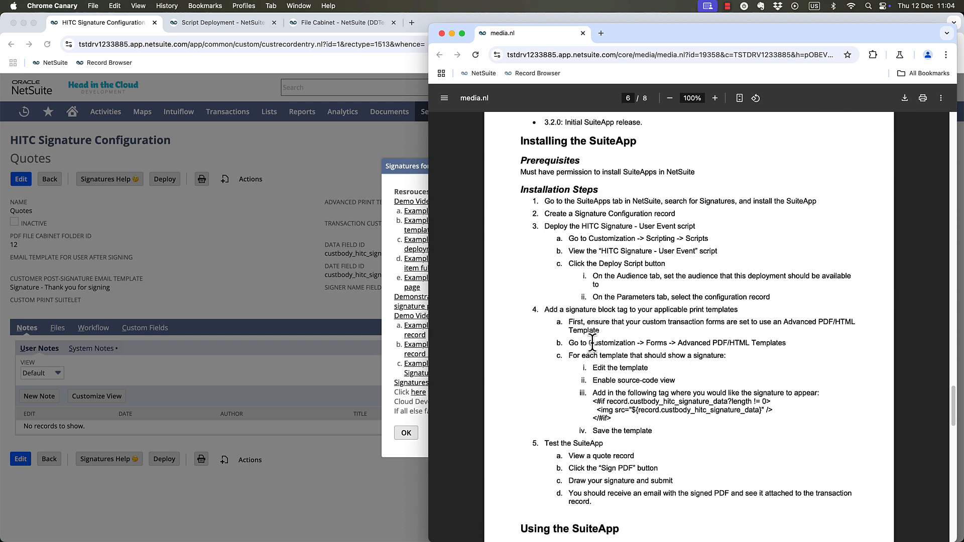
pyautogui.scroll(-1, 593, 341)
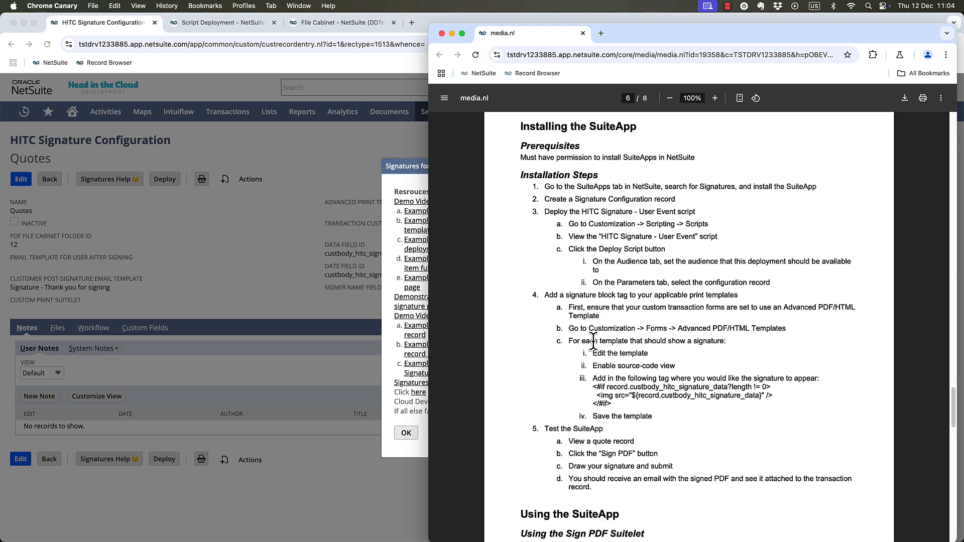
# Narrow the NetSuite window so the documentation shows beside it, and dismiss the Signatures help dialog.
pyautogui.click(301, 153)
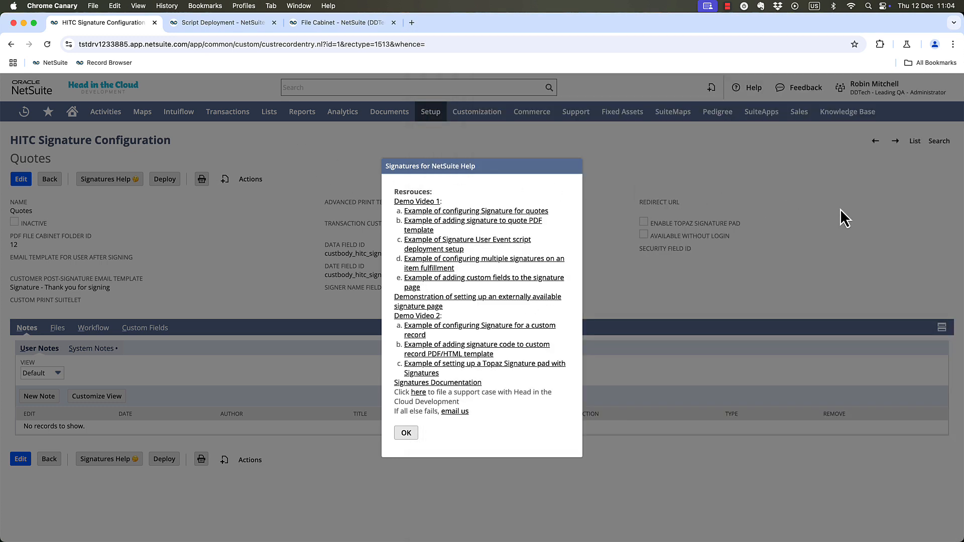
pyautogui.doubleClick(871, 24)
pyautogui.click(257, 435)
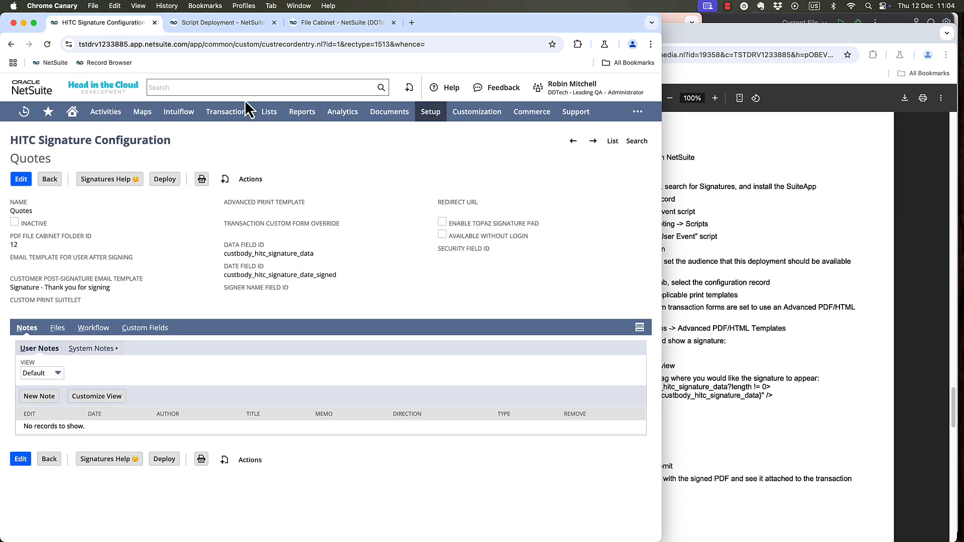
# Open the HITC Quote PDF/HTML Template for editing from the Advanced PDF/HTML Templates list in a new browser tab.
pyautogui.moveTo(482, 115)
pyautogui.moveTo(485, 174)
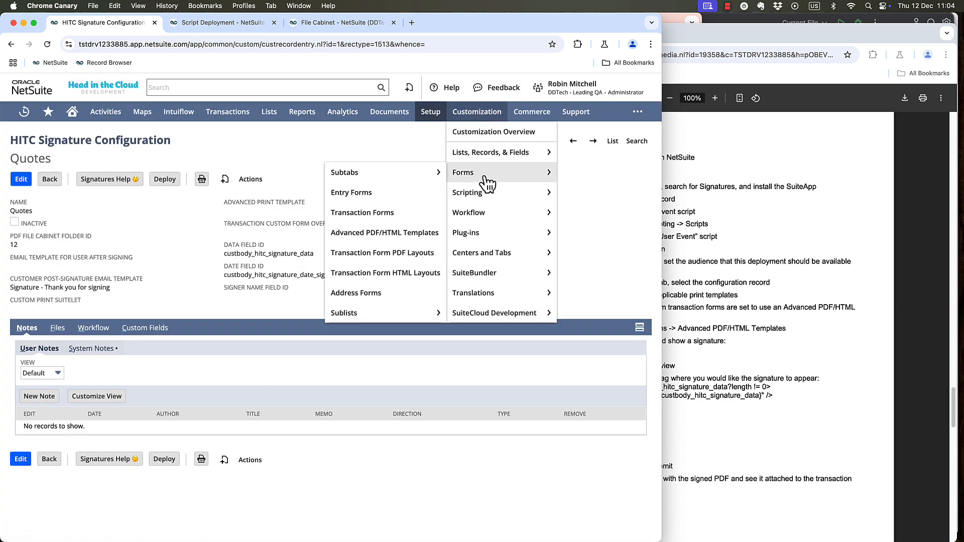
pyautogui.keyDown('super'); pyautogui.click(382, 236); pyautogui.keyUp('super')
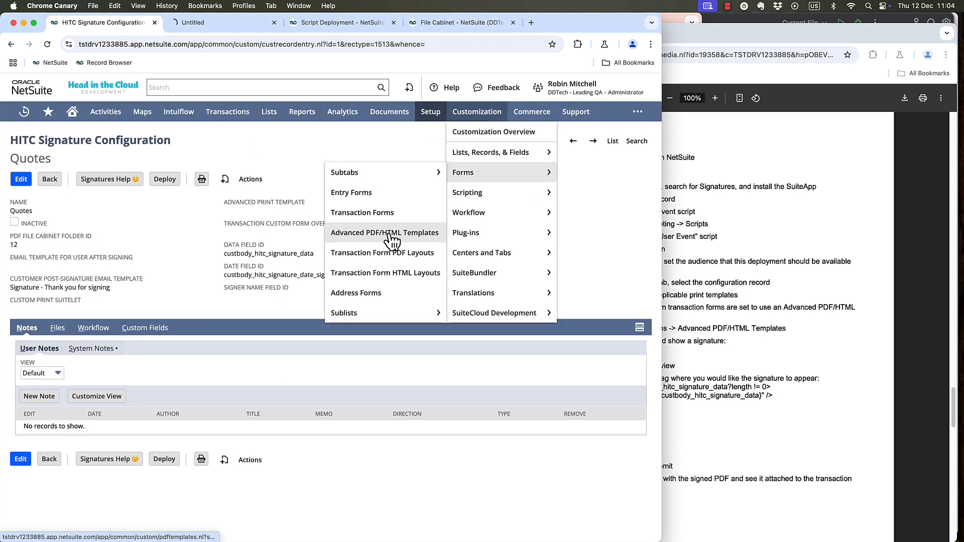
pyautogui.click(226, 23)
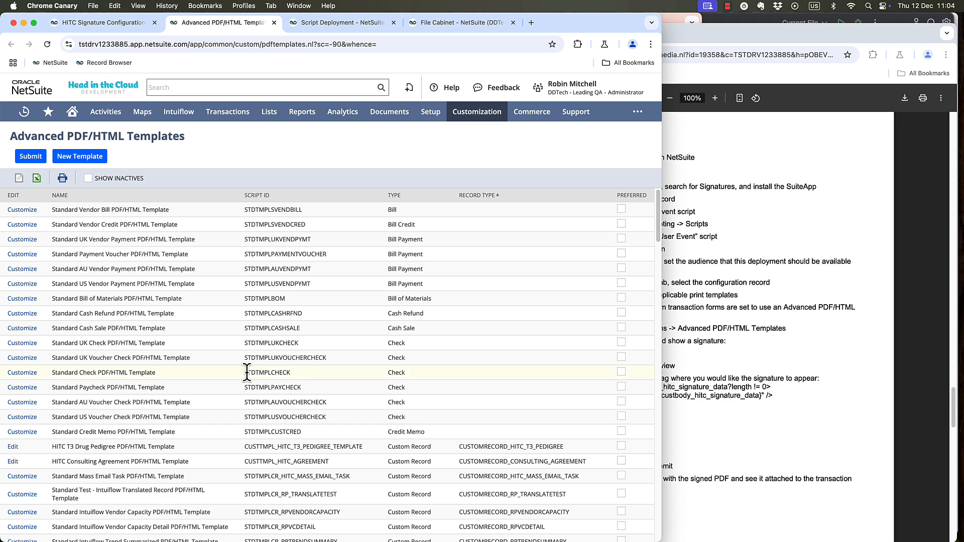
pyautogui.scroll(-10, 252, 371)
pyautogui.scroll(-10, 252, 370)
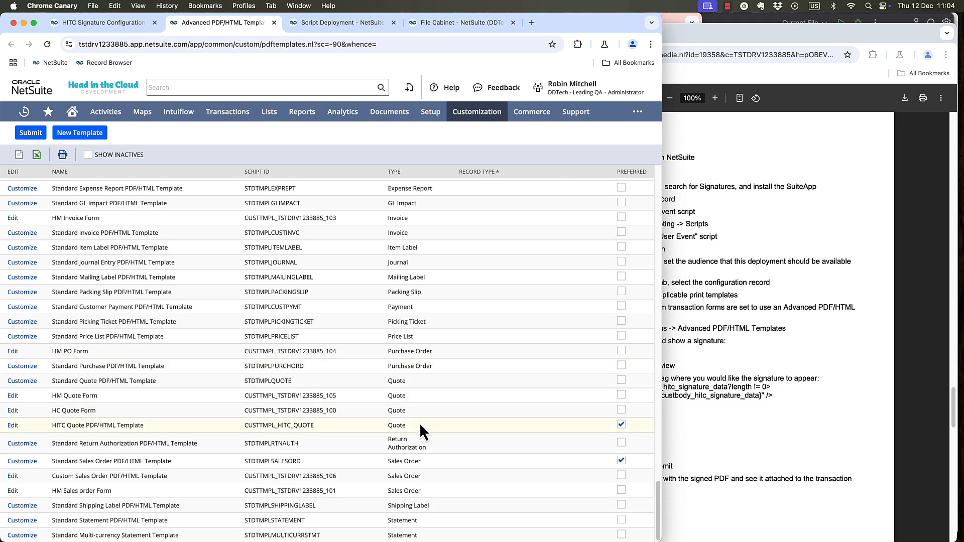
pyautogui.click(13, 426)
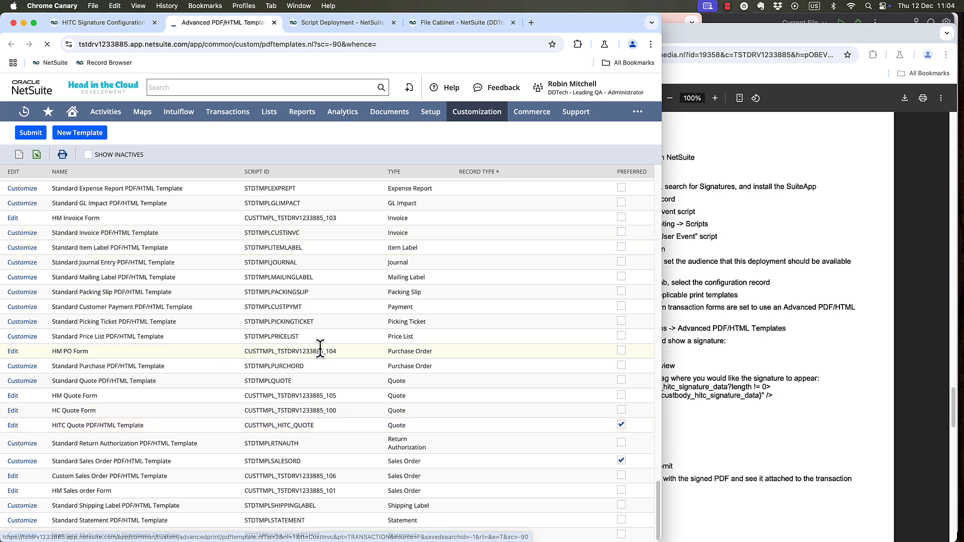
# Examine the conditional signature block at the end of the quote template's source code, comparing it with the documentation's tag.
pyautogui.click(672, 293)
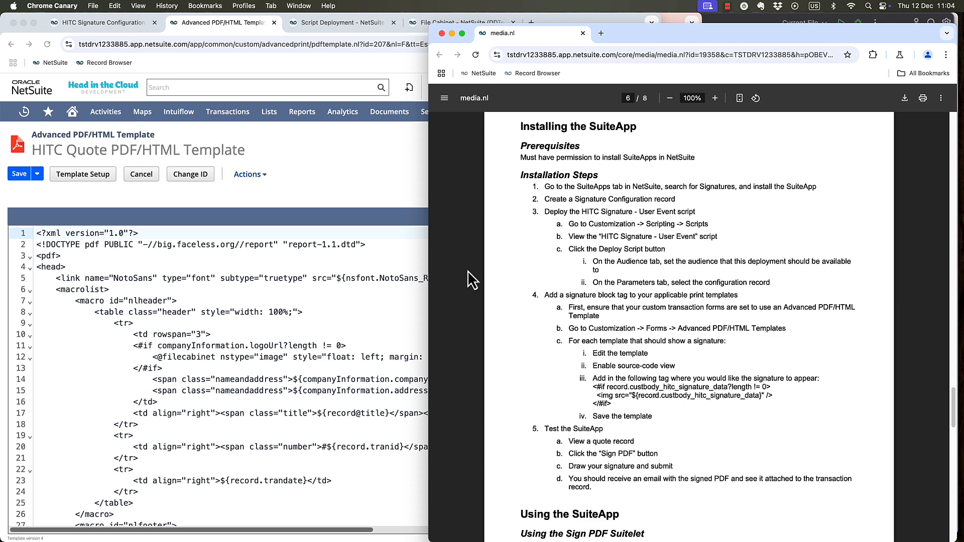
pyautogui.click(304, 222)
pyautogui.scroll(-5, 243, 292)
pyautogui.scroll(-20, 243, 292)
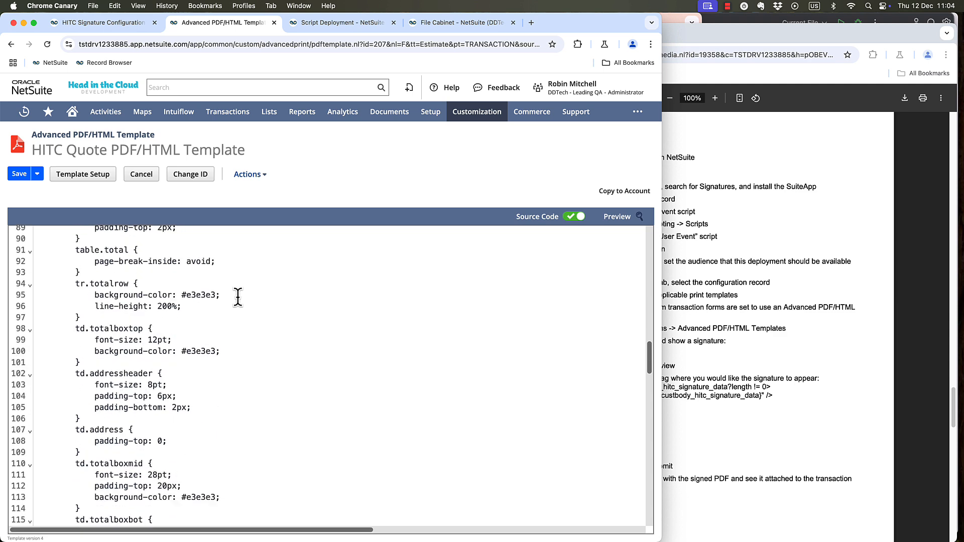
pyautogui.scroll(-7, 240, 298)
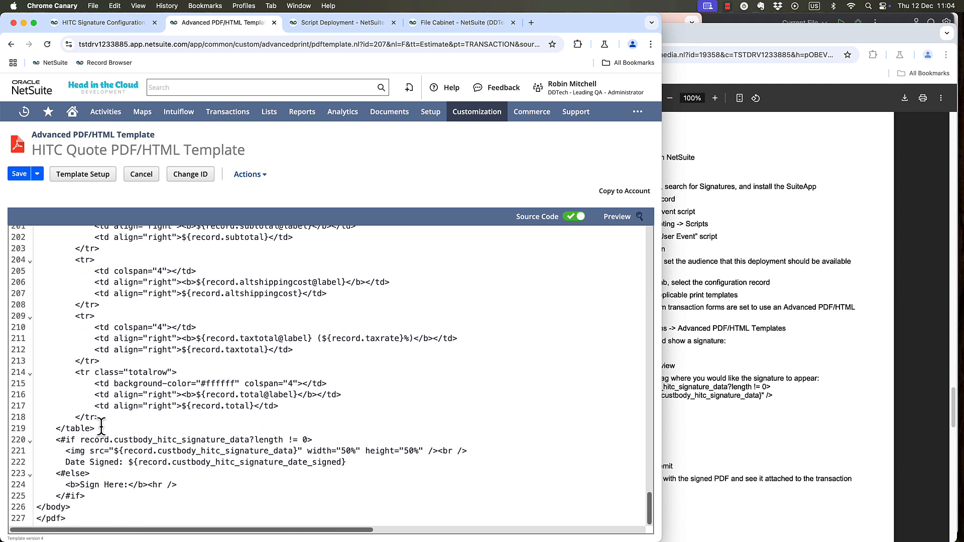
pyautogui.click(75, 428)
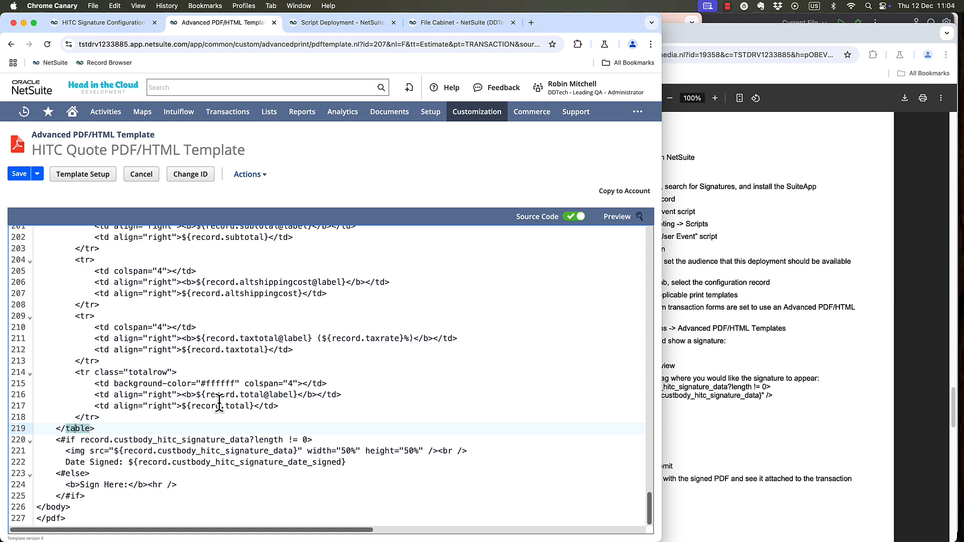
pyautogui.click(367, 442)
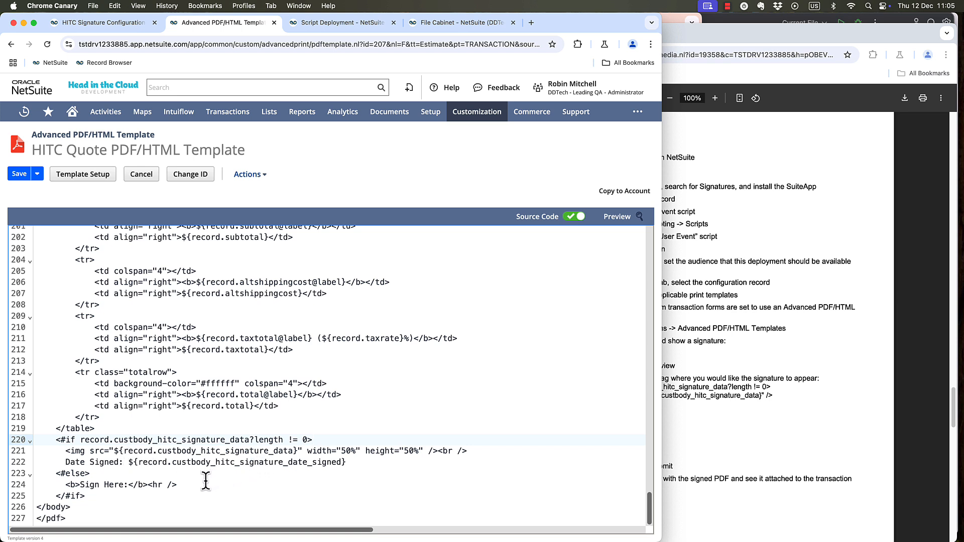
pyautogui.click(74, 474)
# Open the most recently viewed San Francisco Design Center quote, draw a signature on its Capture Signature page and save it.
pyautogui.moveTo(25, 111)
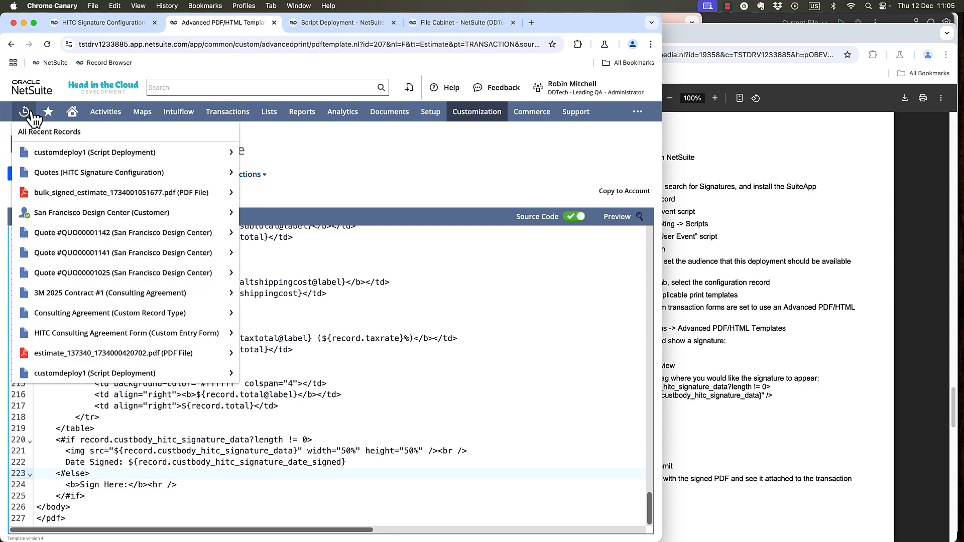
pyautogui.keyDown('super'); pyautogui.click(66, 234); pyautogui.keyUp('super')
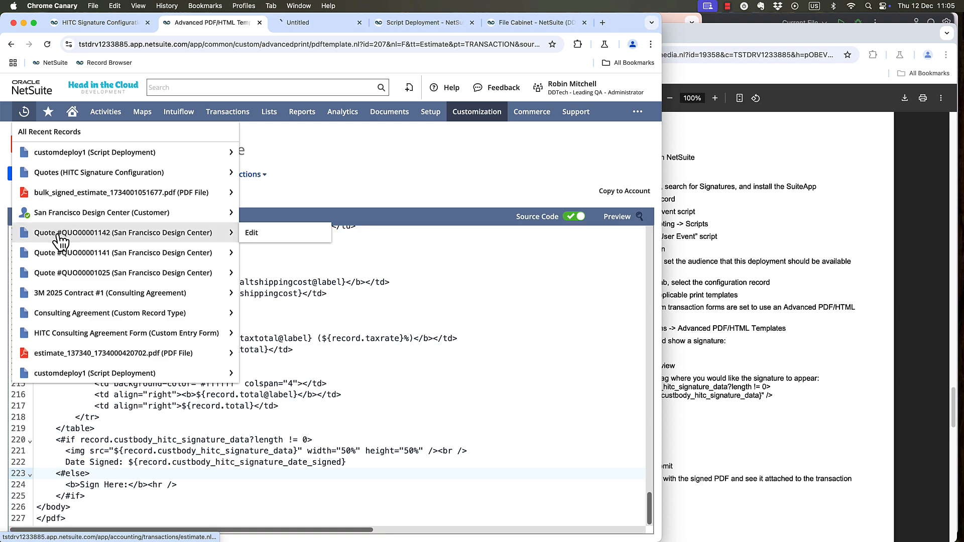
pyautogui.click(340, 28)
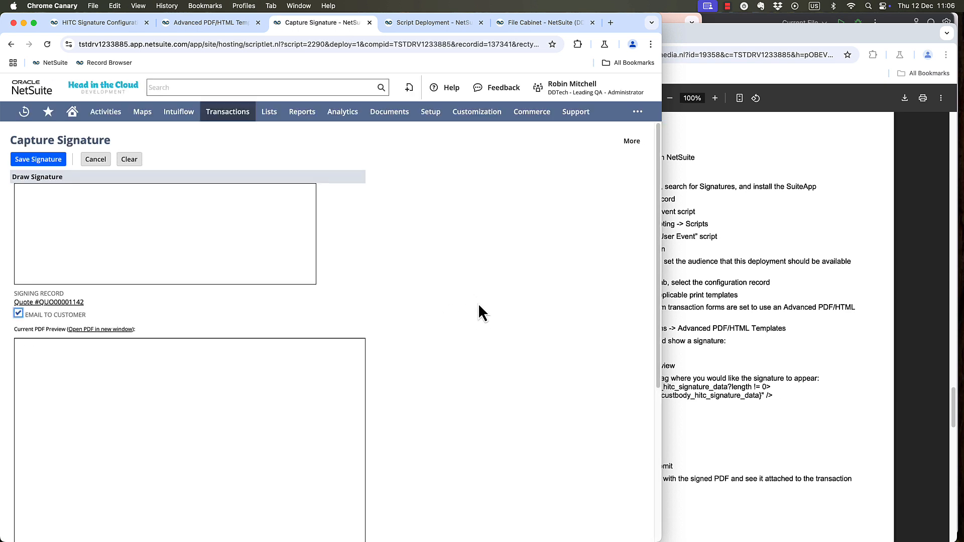
pyautogui.scroll(-4, 477, 303)
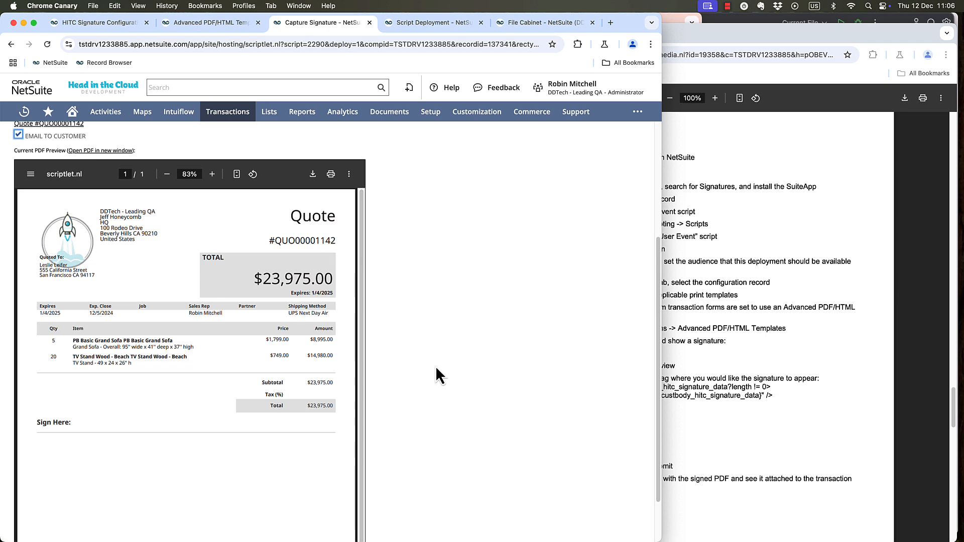
pyautogui.scroll(4, 435, 374)
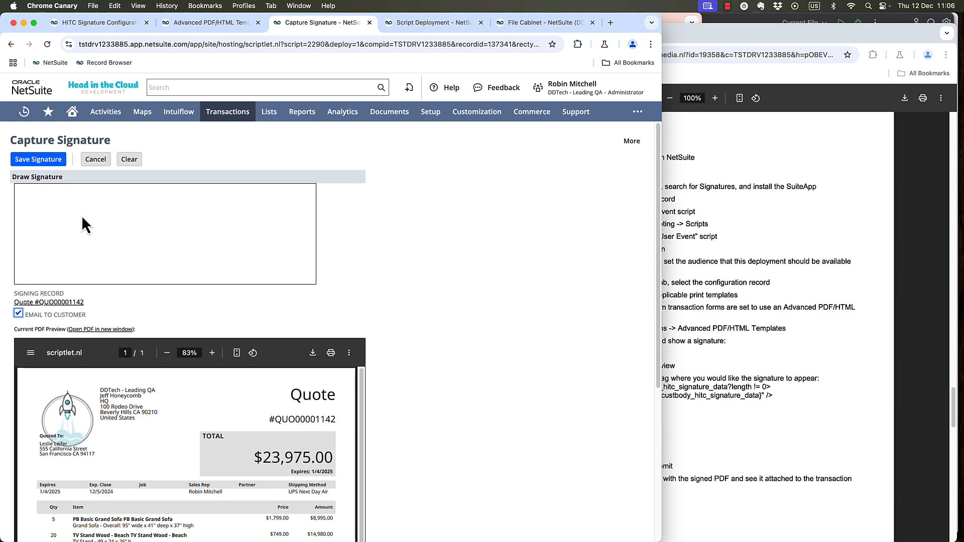
pyautogui.moveTo(86, 238)
pyautogui.mouseDown()
pyautogui.moveTo(55, 241)
pyautogui.moveTo(101, 251)
pyautogui.moveTo(95, 236)
pyautogui.mouseUp()
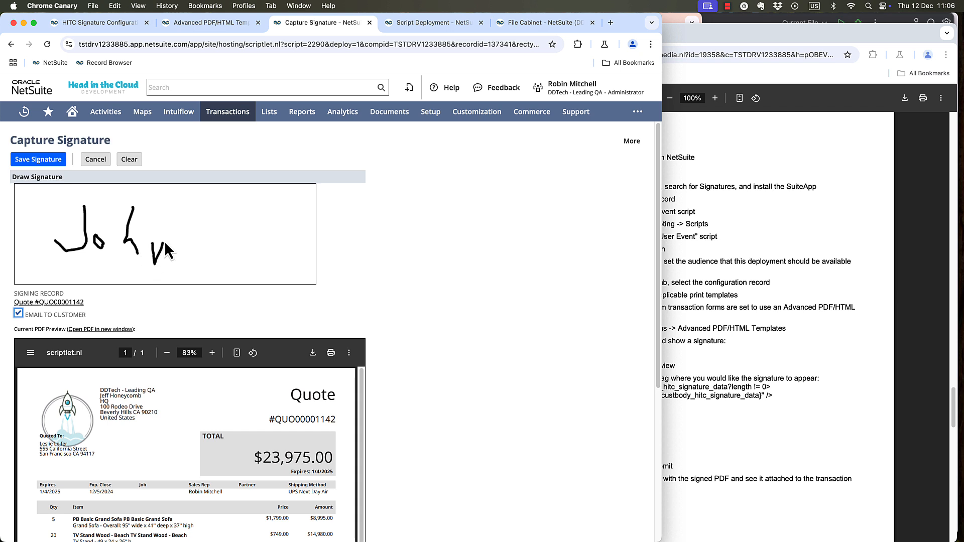
pyautogui.click(63, 163)
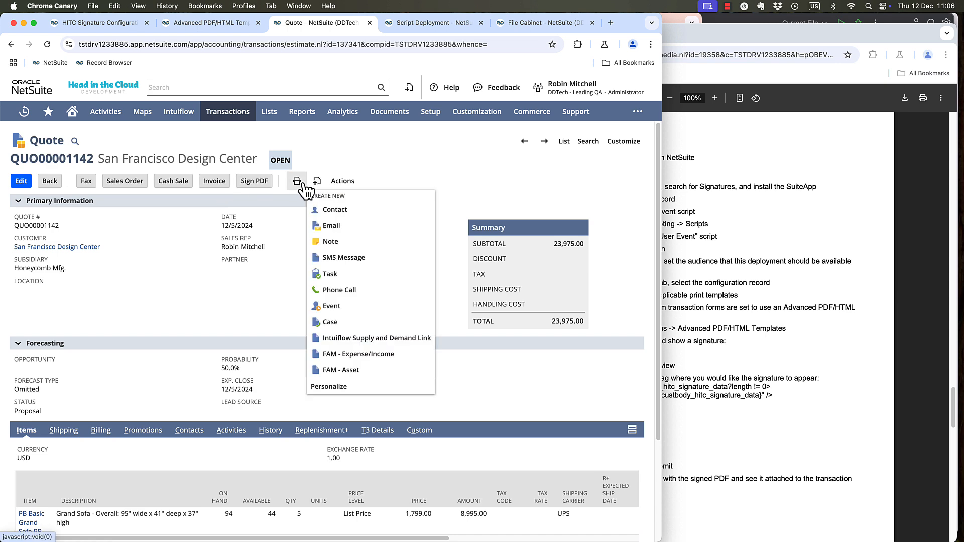
# Print the signed quote to check the signature and signing date on the PDF, and close the printout.
pyautogui.moveTo(297, 182)
pyautogui.click(308, 199)
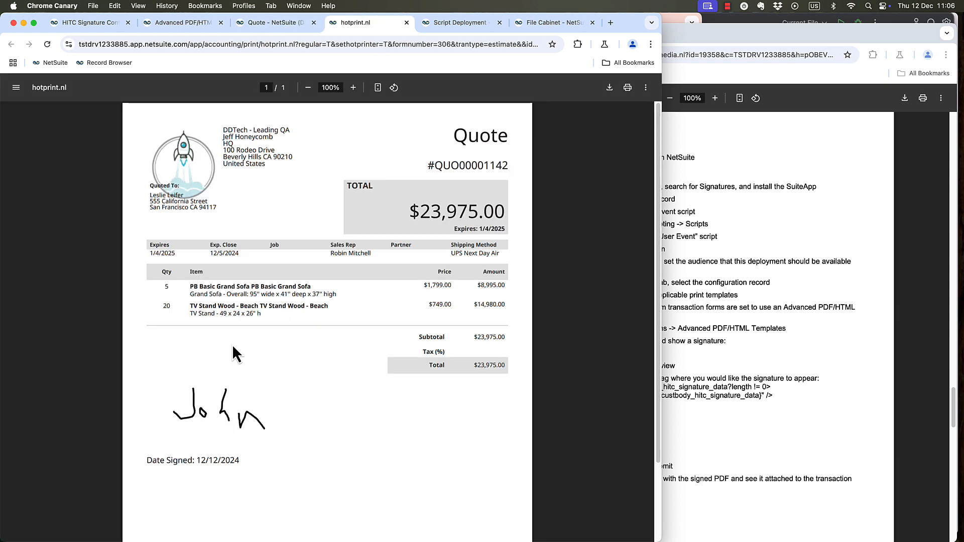
pyautogui.press('super+w')
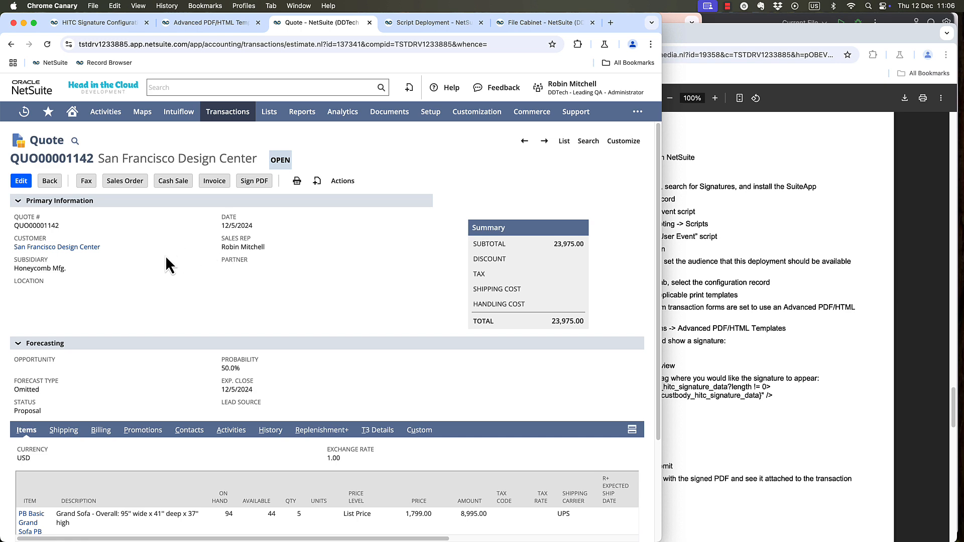
# Open the 3M 2025 Contract consulting agreement from the recent records for editing and clear its client signature and client date signed.
pyautogui.moveTo(21, 114)
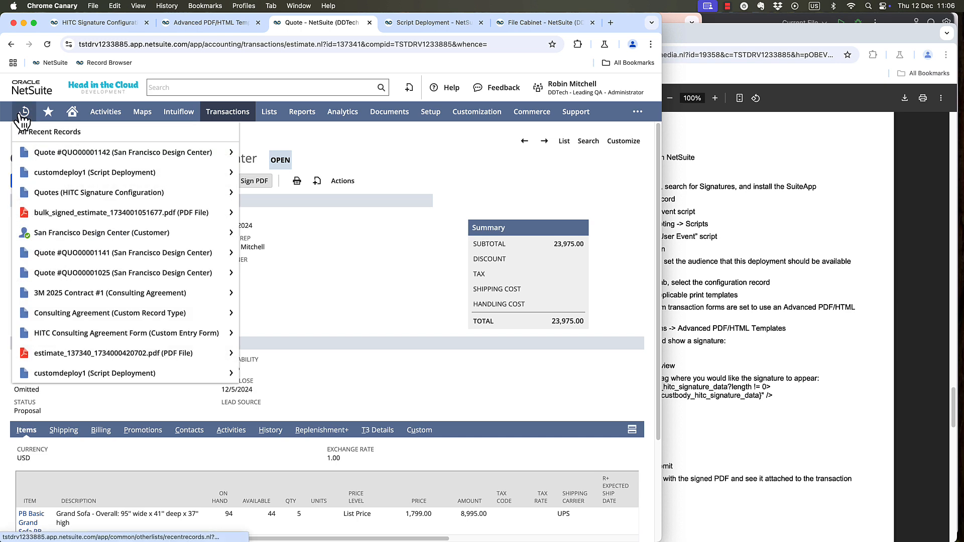
pyautogui.click(20, 294)
pyautogui.click(54, 332)
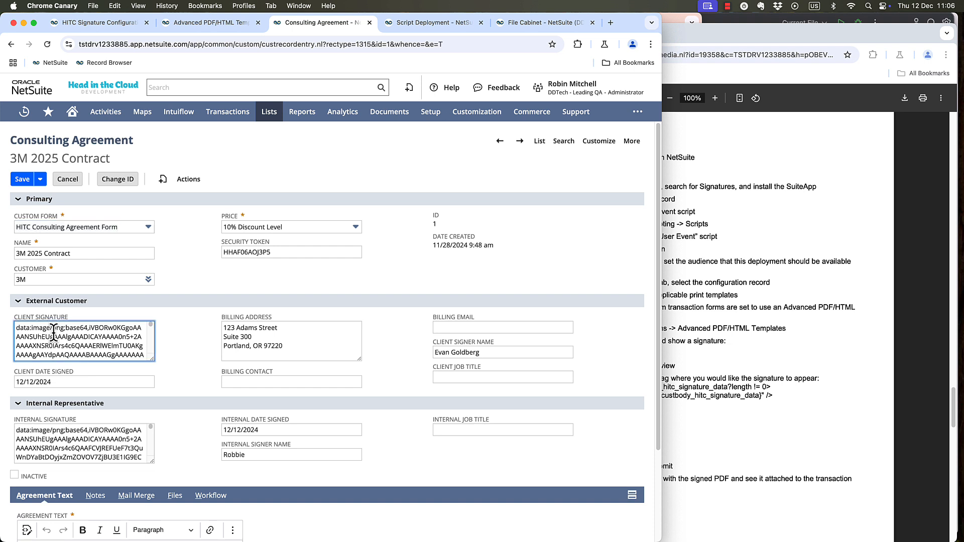
pyautogui.press('super+a')
pyautogui.press('BackSpace')
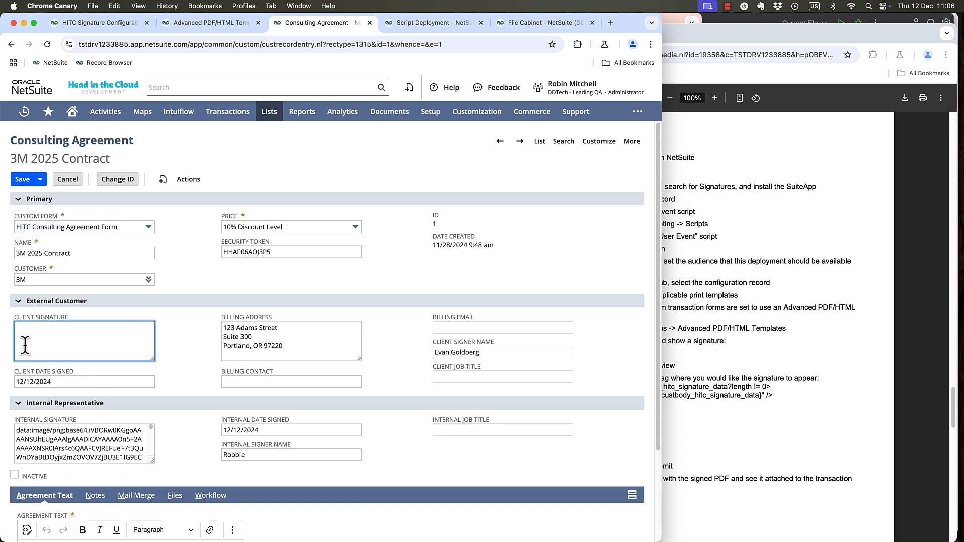
pyautogui.press('Tab')
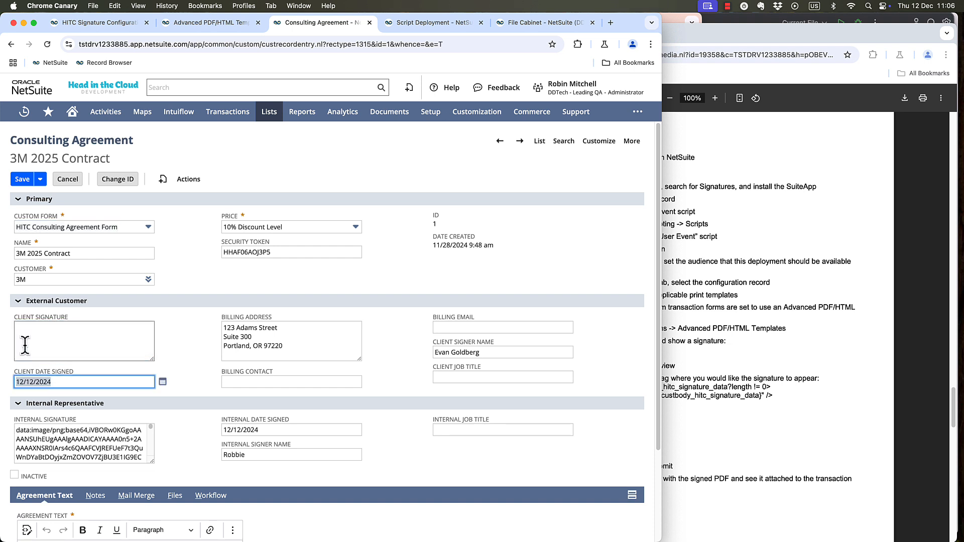
pyautogui.press('BackSpace')
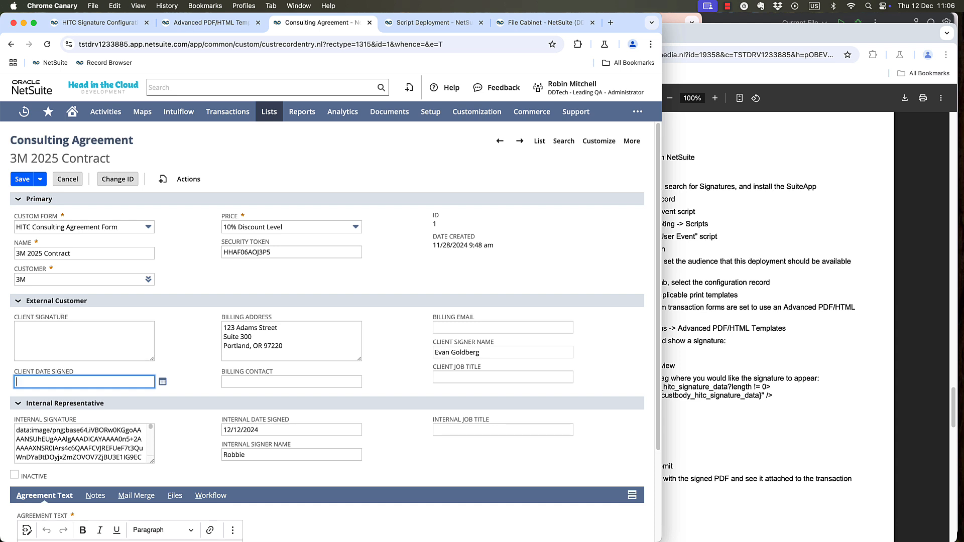
# Clear the agreement's internal signature, internal date signed and internal signer name.
pyautogui.tripleClick(113, 448)
pyautogui.press('BackSpace')
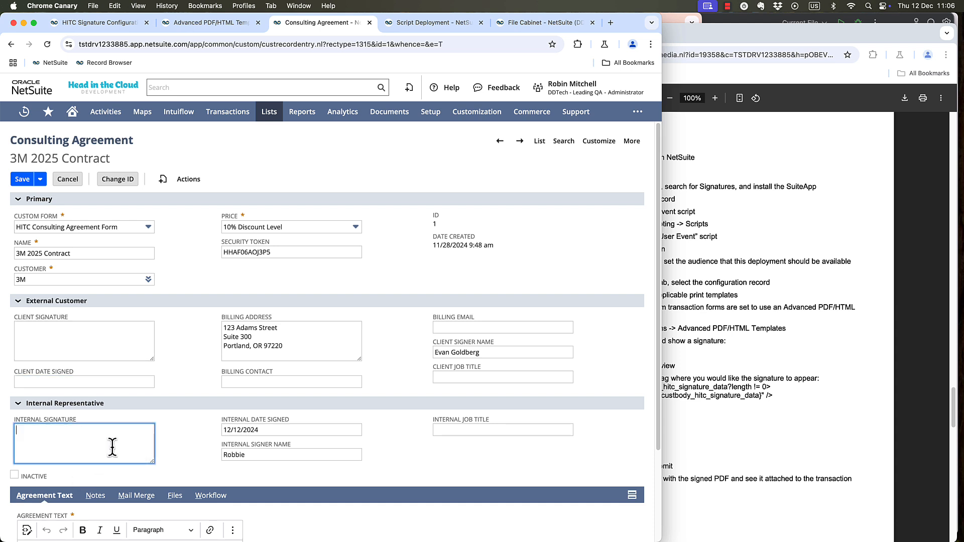
pyautogui.click(165, 331)
pyautogui.click(82, 446)
pyautogui.press('Tab')
pyautogui.press('BackSpace')
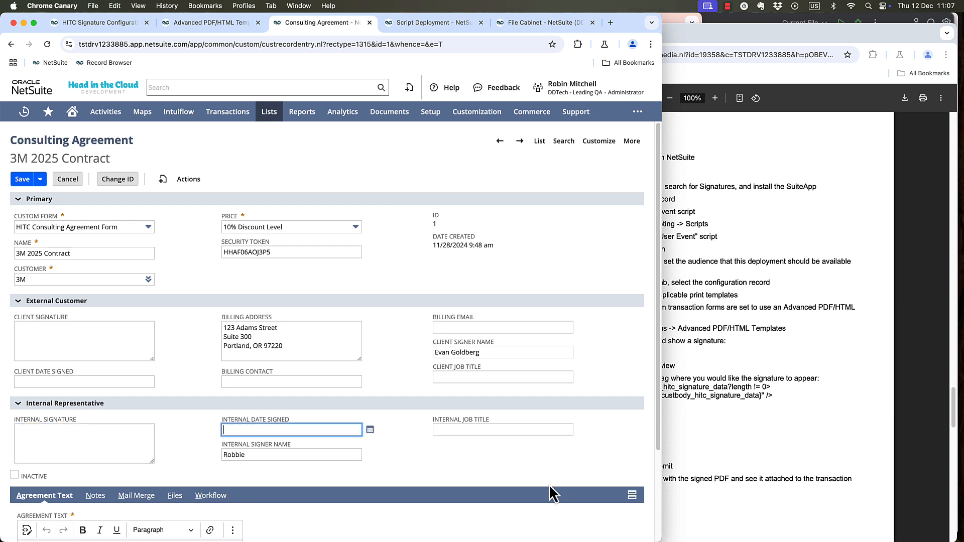
pyautogui.press('Tab')
pyautogui.press('BackSpace')
pyautogui.click(203, 272)
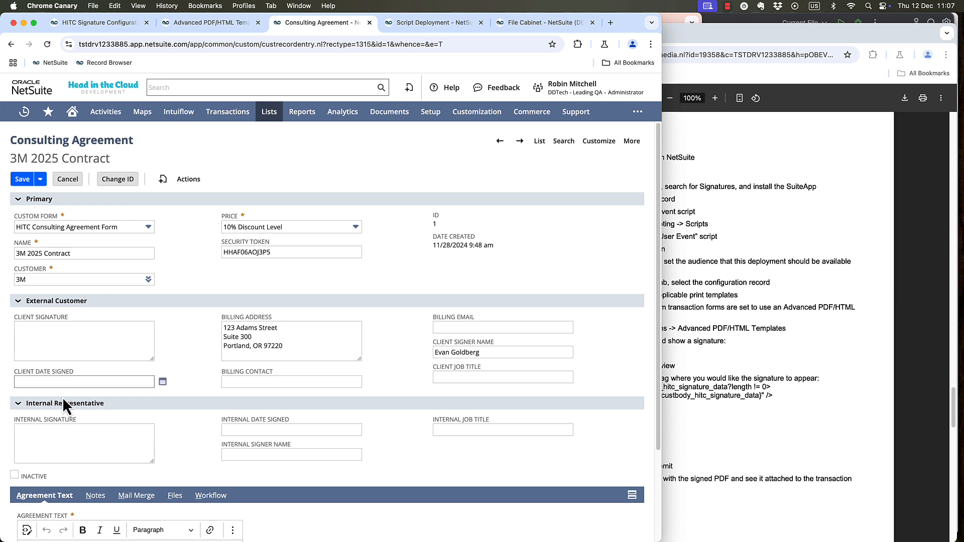
# Save the agreement, print it to check the signature lines on the PDF, and close the printout.
pyautogui.click(32, 179)
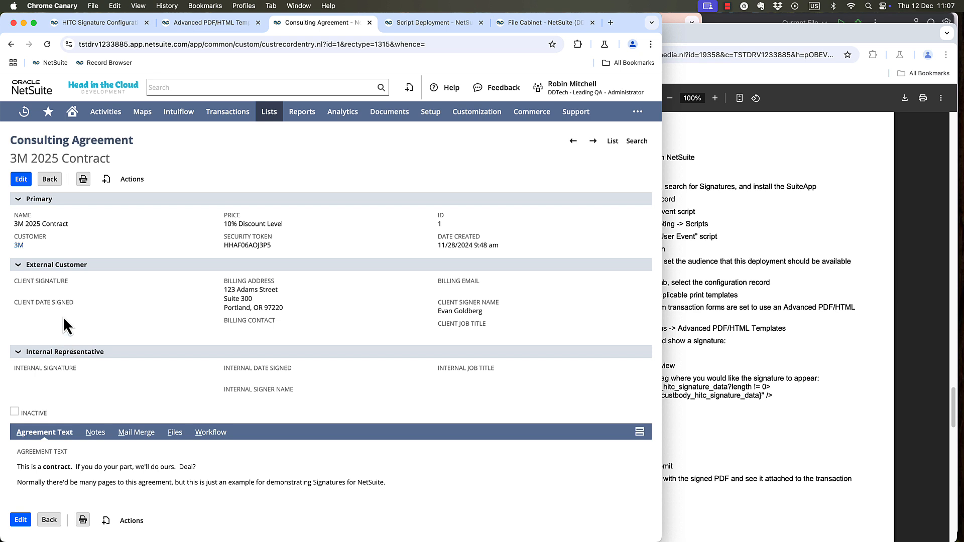
pyautogui.click(82, 181)
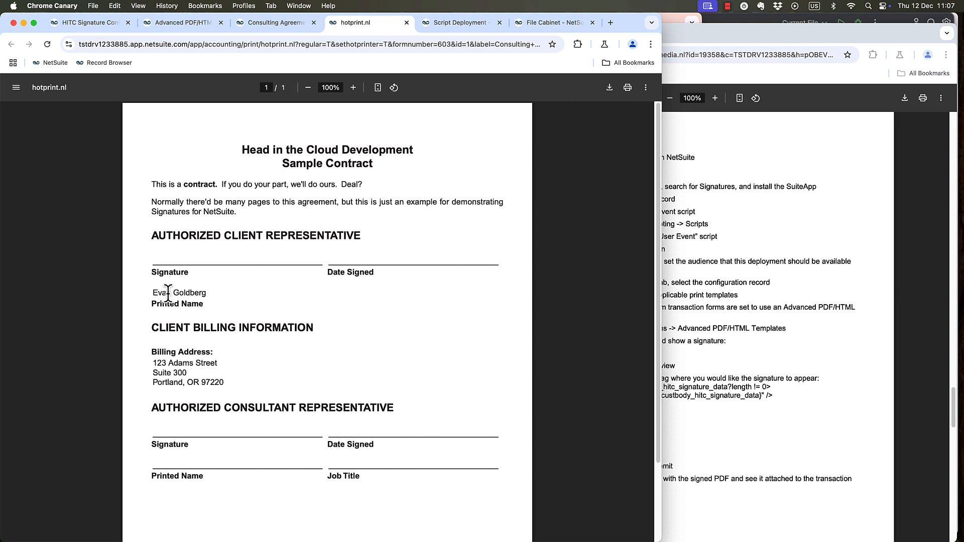
pyautogui.click(406, 22)
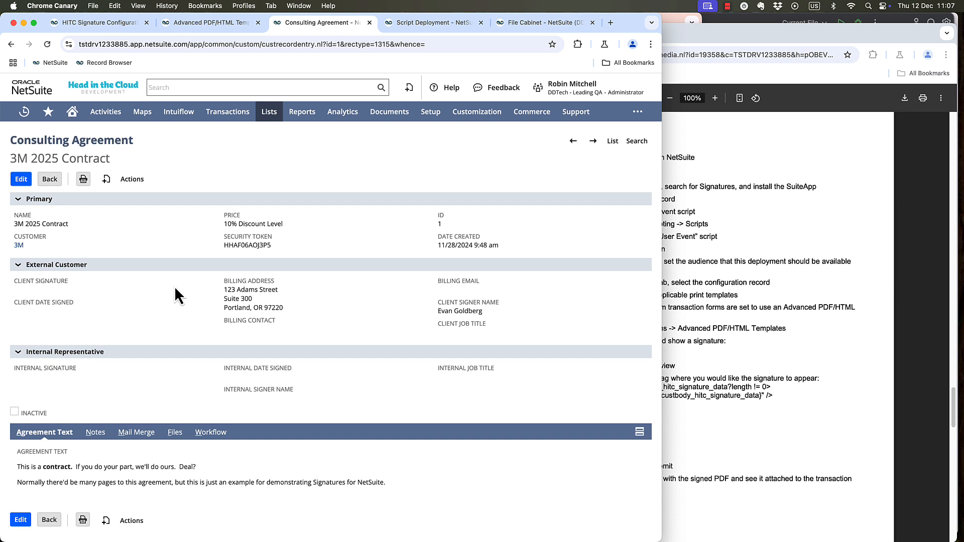
# Make a copy of the Quotes HITC Signature Configuration record and name it "Contract - External Client".
pyautogui.click(70, 28)
pyautogui.click(48, 111)
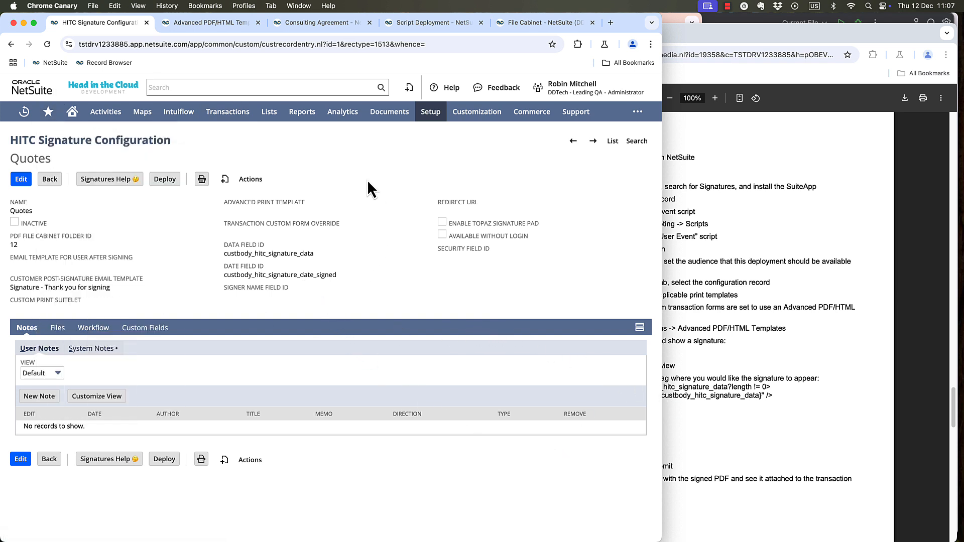
pyautogui.moveTo(260, 181)
pyautogui.click(256, 210)
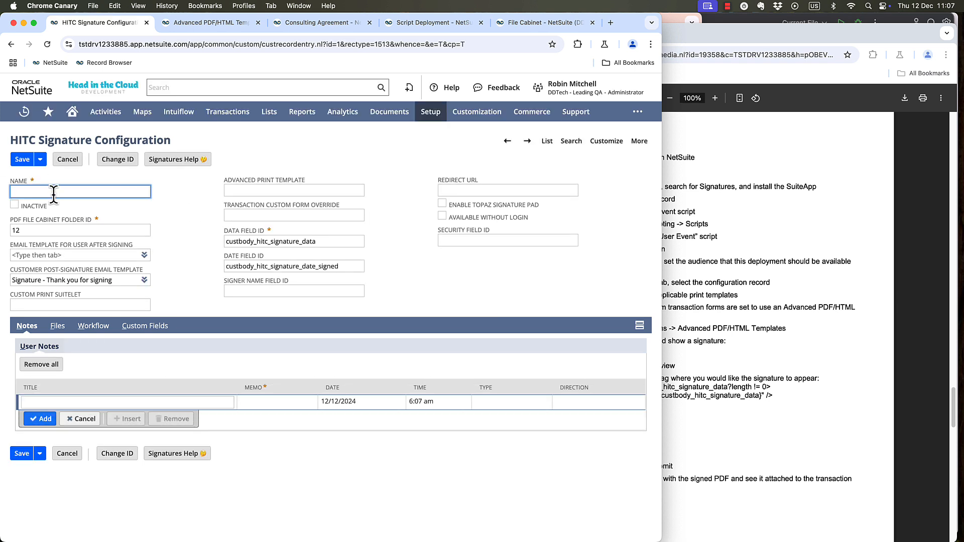
pyautogui.write('C')
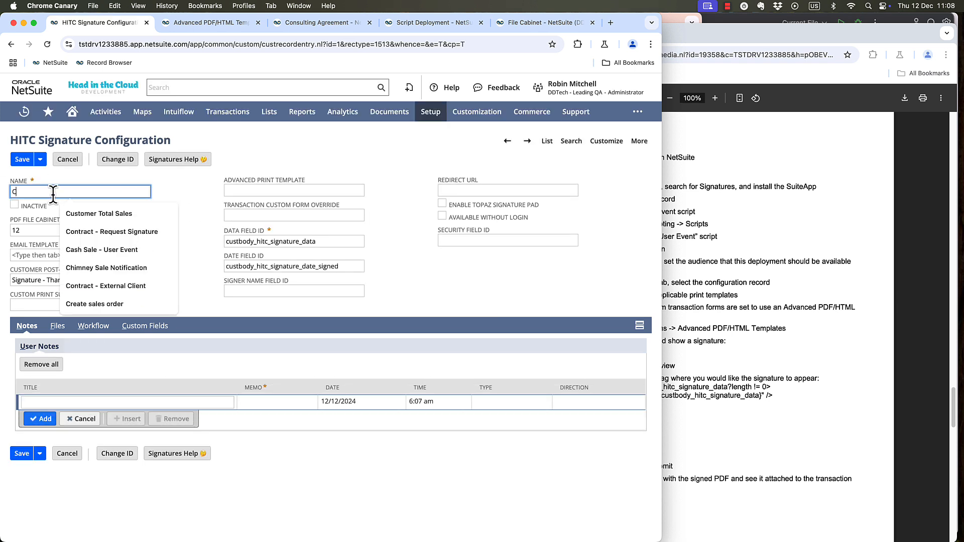
pyautogui.write('ontract - External ')
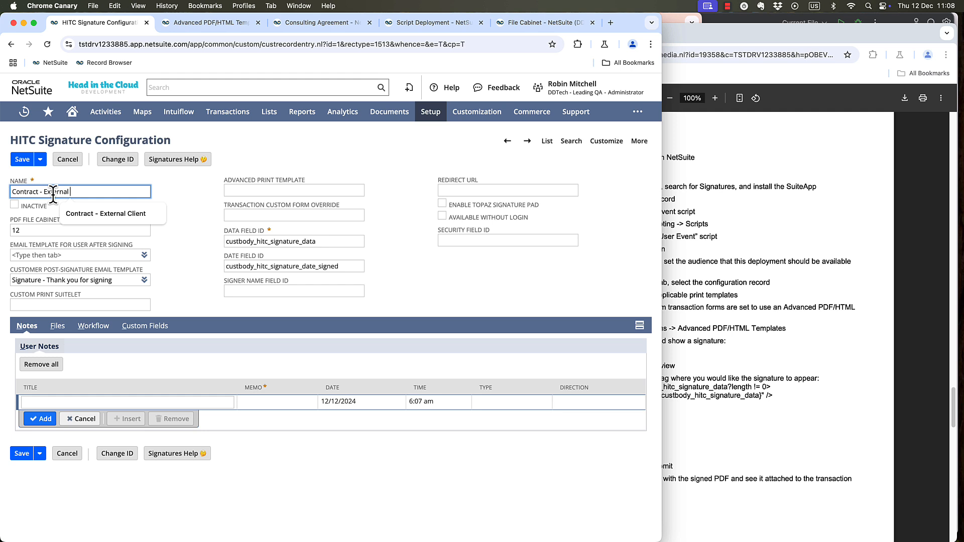
pyautogui.write('Client')
pyautogui.press('Tab')
pyautogui.press('Tab')
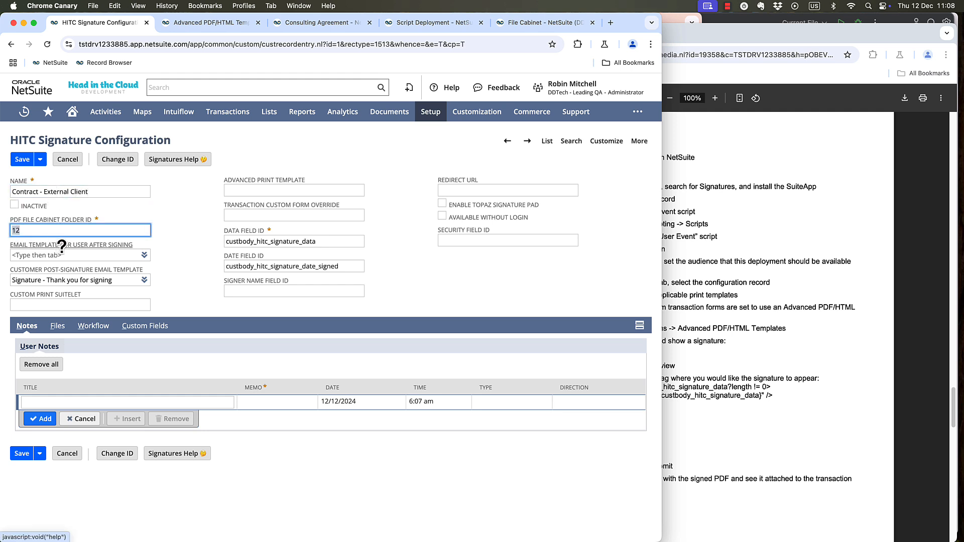
# Keep PDF file cabinet folder ID 12 and set the user's after-signing email template to "Signature - Thank you for signing".
pyautogui.click(82, 231)
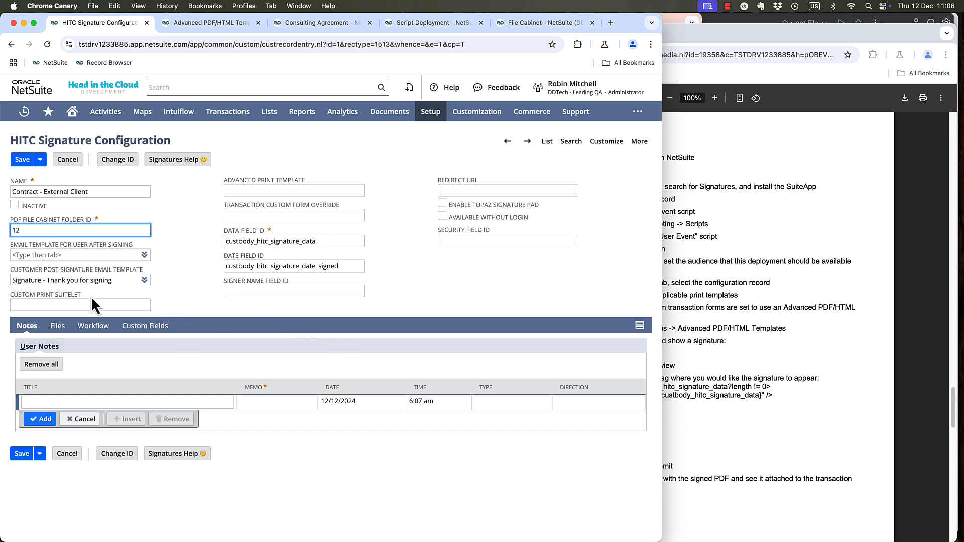
pyautogui.click(63, 255)
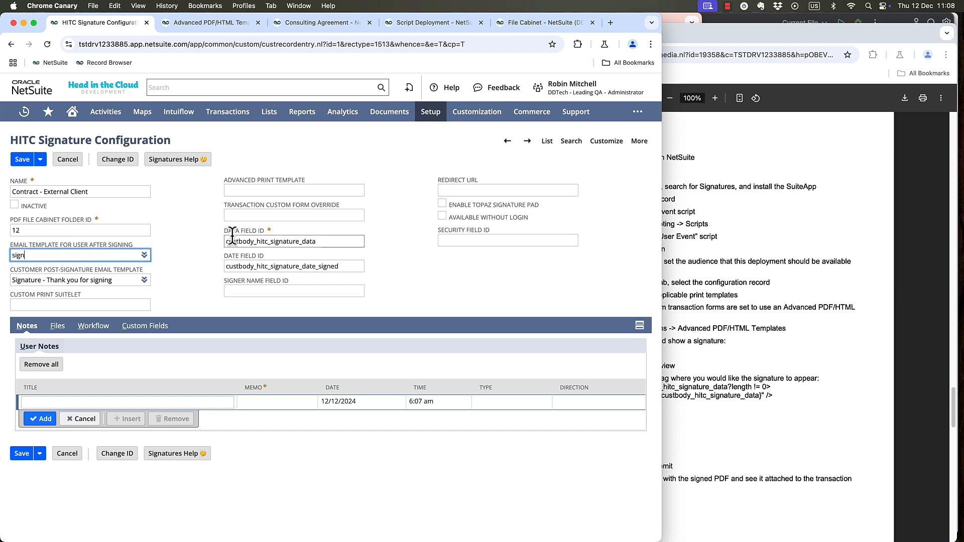
pyautogui.write('signature - thank')
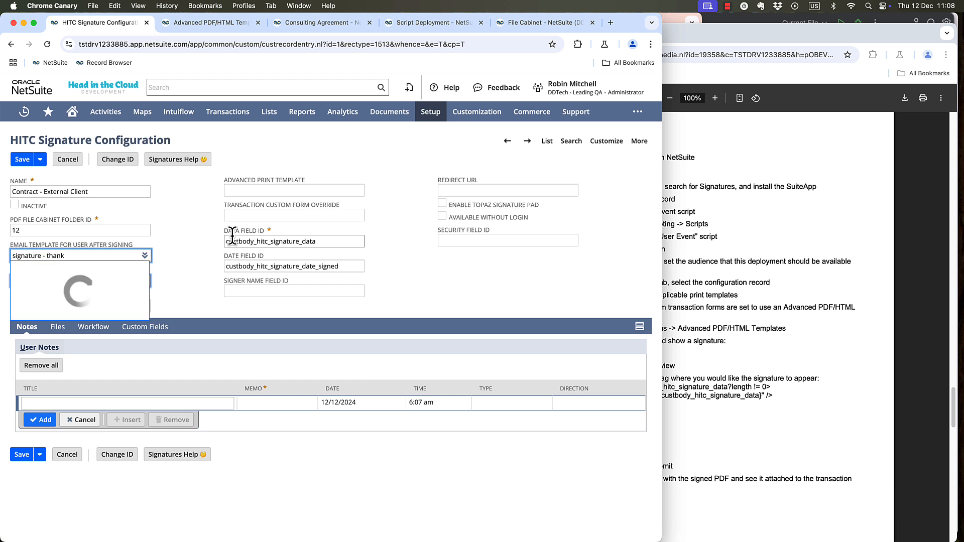
pyautogui.press('Tab')
pyautogui.click(94, 307)
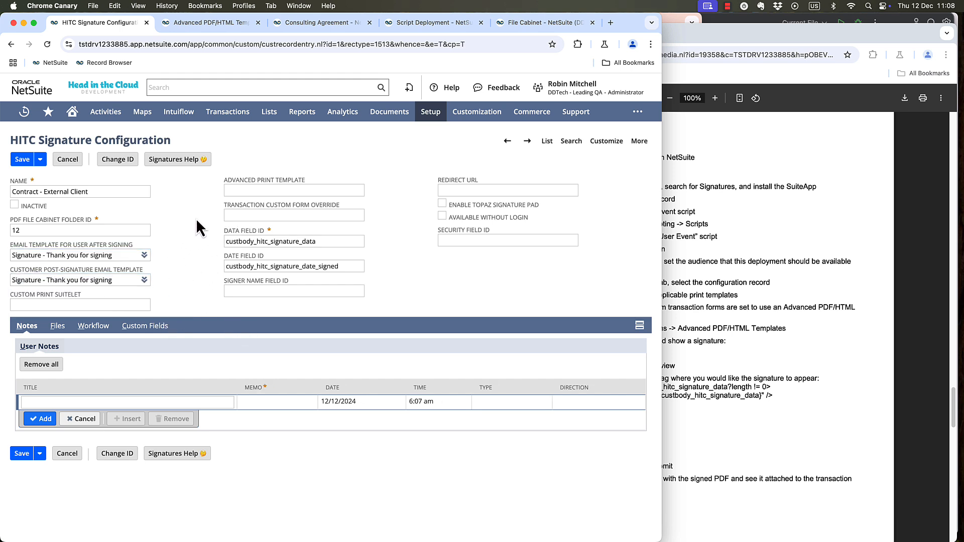
# Look up the HITC Consulting Agreement template's script ID in the Advanced PDF/HTML Templates list for the configuration's advanced print template.
pyautogui.click(285, 188)
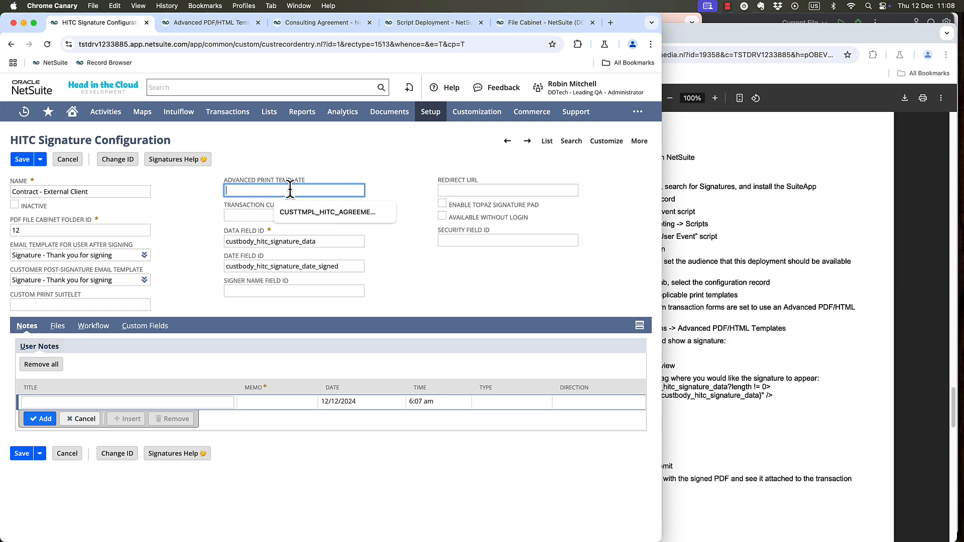
pyautogui.click(291, 190)
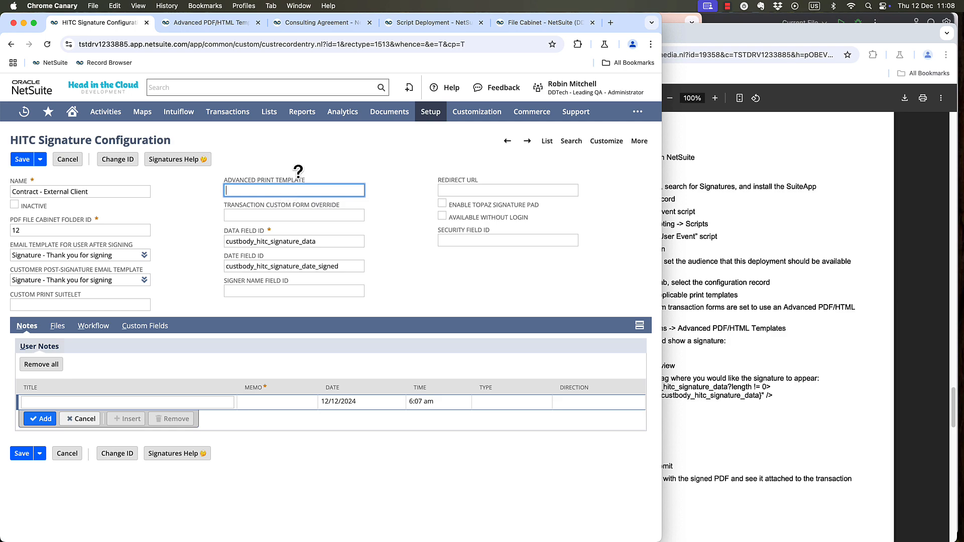
pyautogui.click(233, 26)
pyautogui.moveTo(476, 112)
pyautogui.moveTo(467, 172)
pyautogui.click(376, 234)
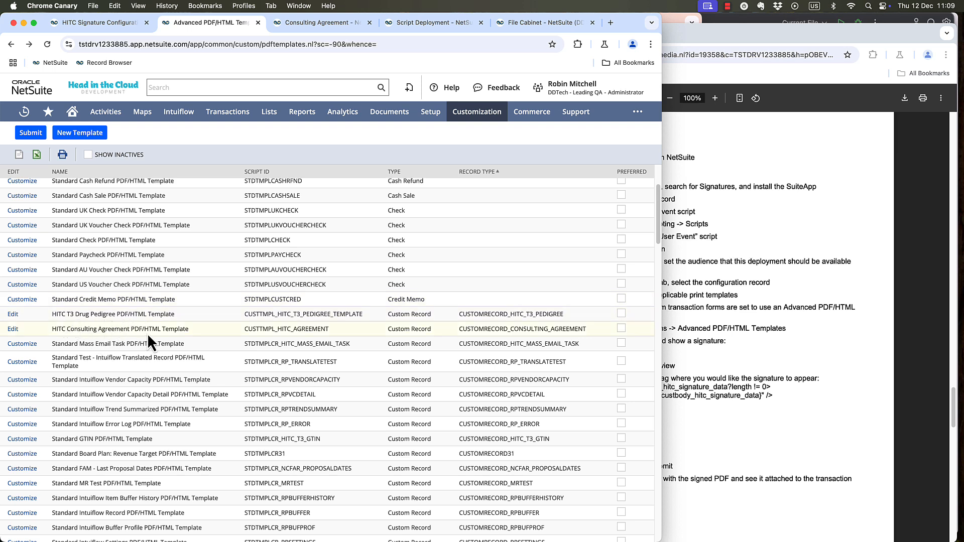
pyautogui.doubleClick(262, 329)
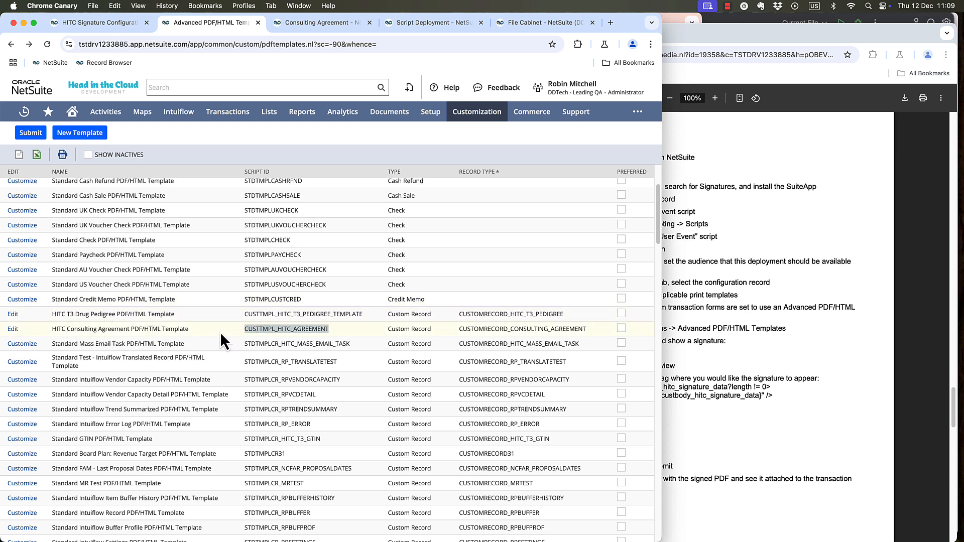
# Open the HITC Consulting Agreement PDF/HTML Template and examine the conditional client signature, date and printed name blocks in its source code.
pyautogui.click(12, 329)
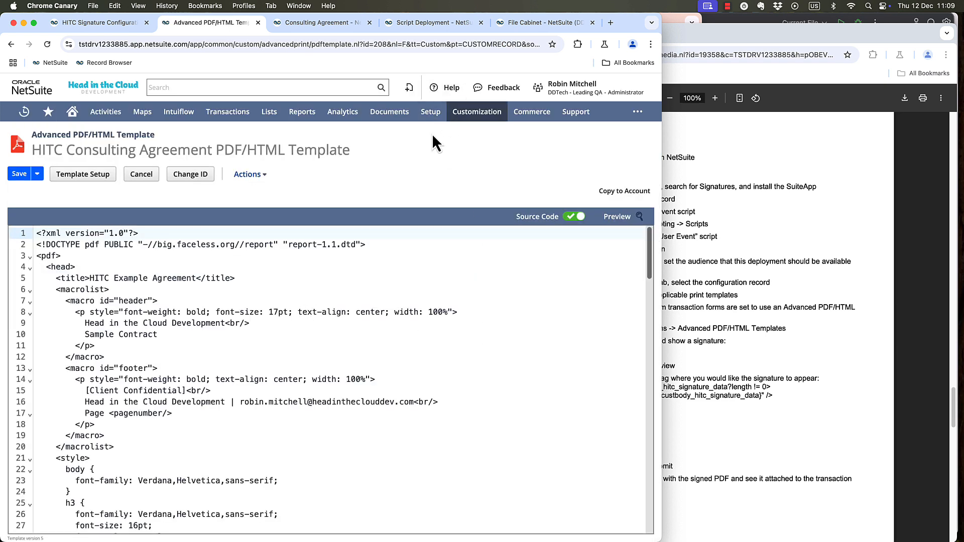
pyautogui.scroll(-2, 301, 326)
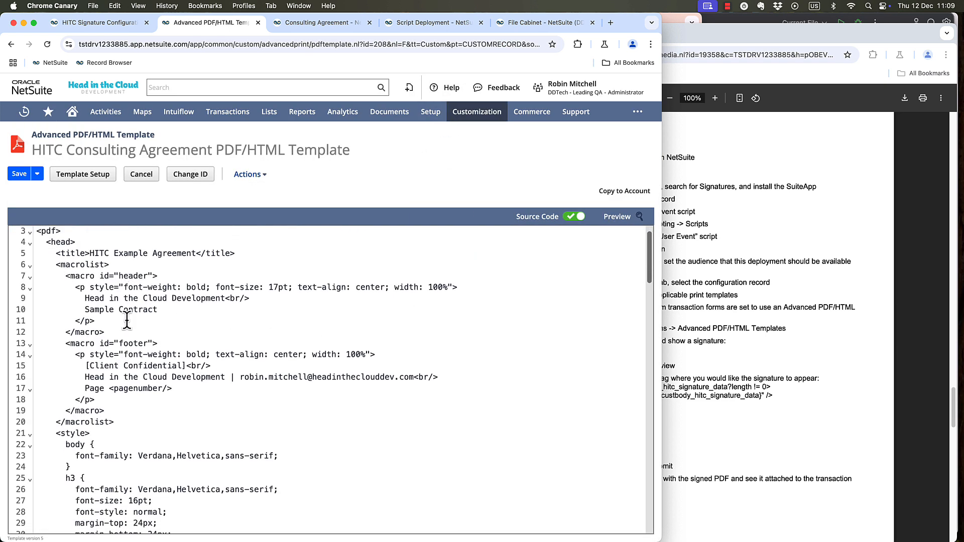
pyautogui.scroll(-8, 193, 369)
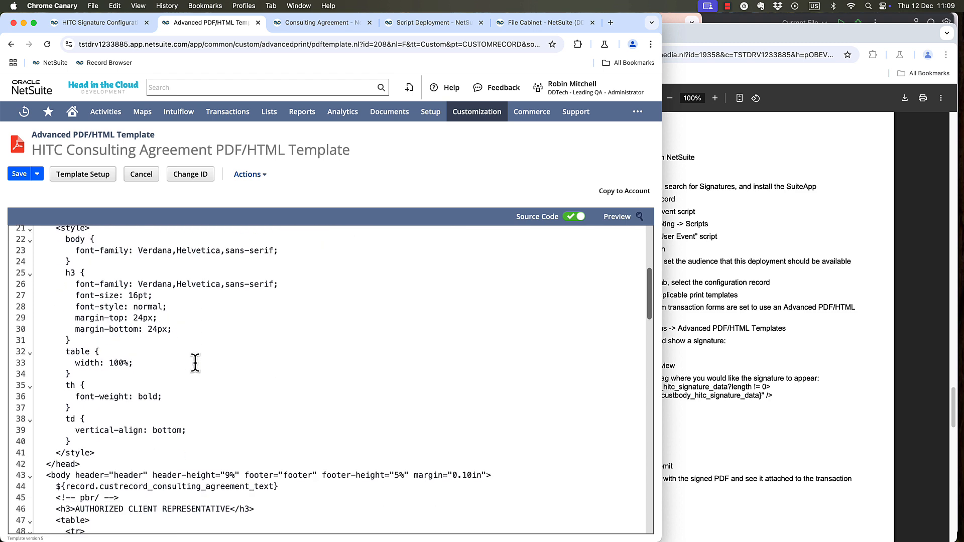
pyautogui.scroll(-5, 246, 428)
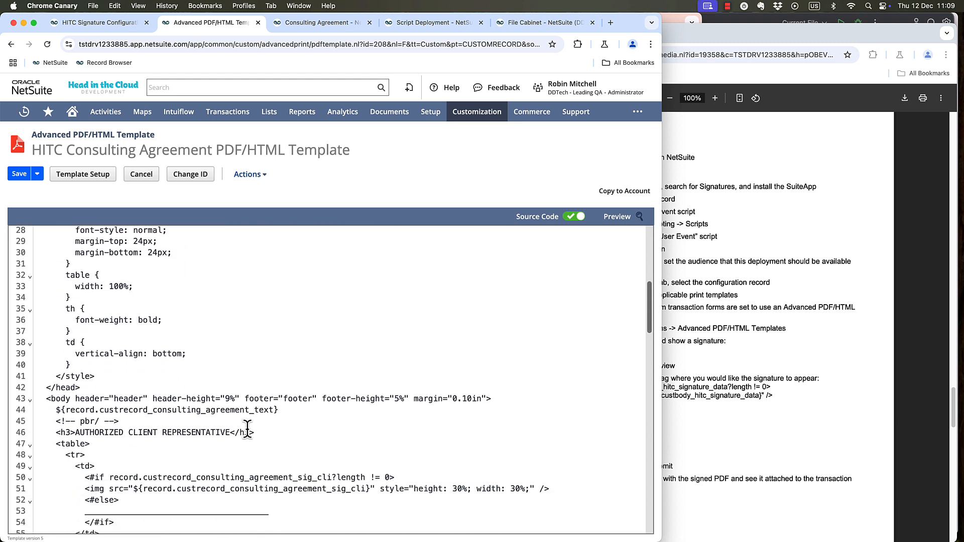
pyautogui.scroll(-3, 247, 428)
pyautogui.scroll(1, 107, 301)
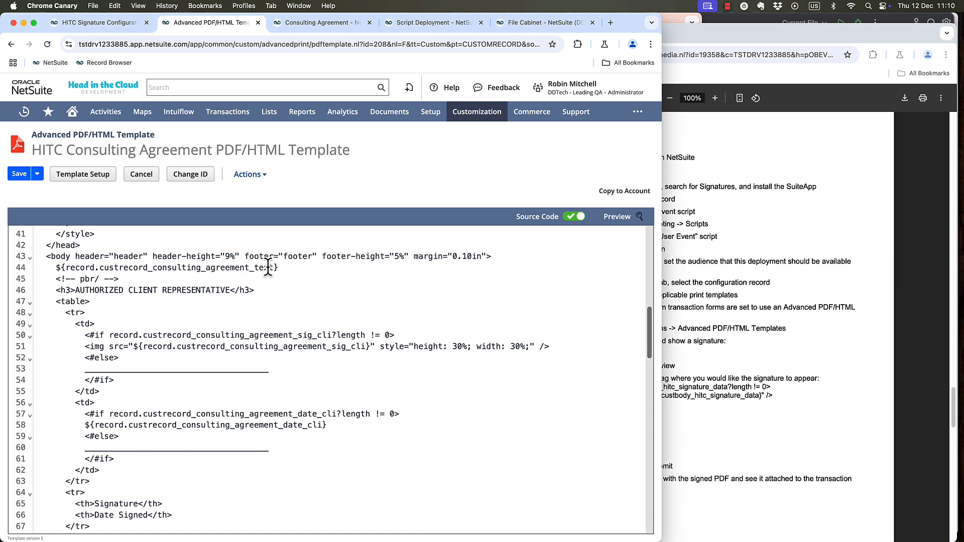
pyautogui.scroll(-1, 173, 303)
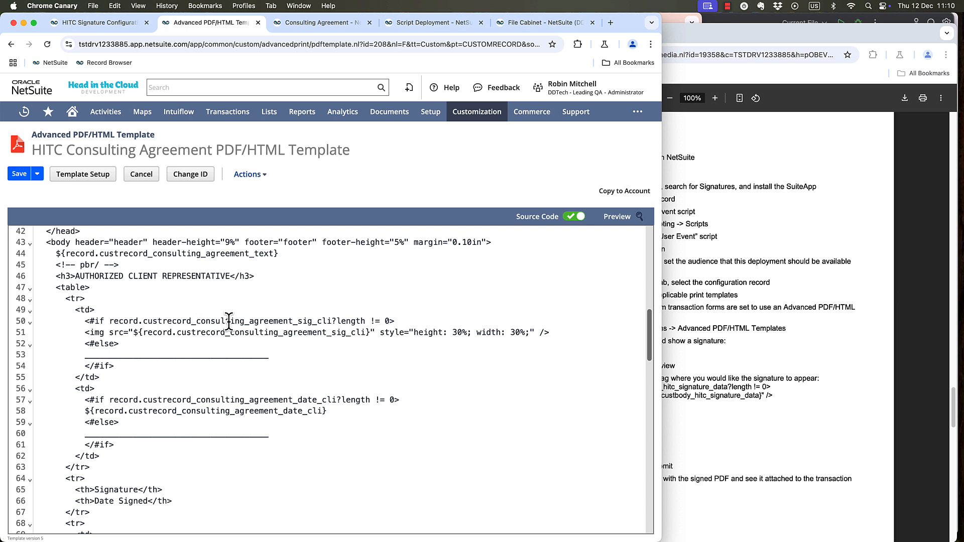
pyautogui.scroll(-1, 213, 340)
pyautogui.scroll(-1, 213, 340)
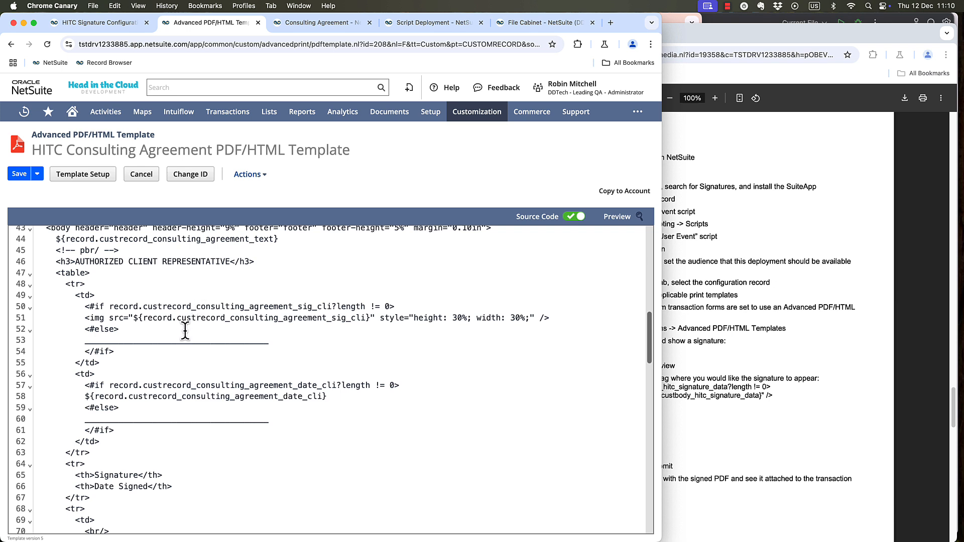
pyautogui.scroll(-1, 185, 331)
pyautogui.scroll(-5, 249, 377)
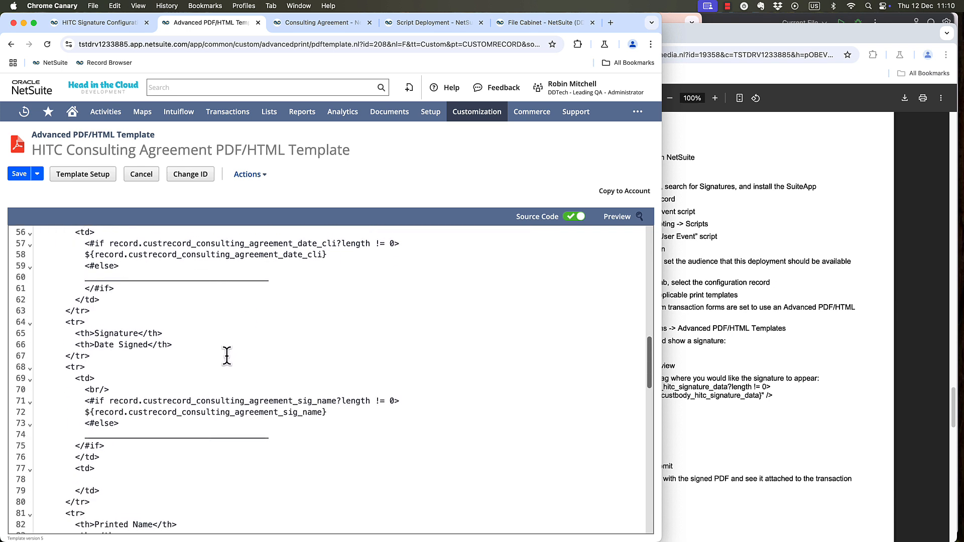
pyautogui.scroll(-3, 227, 355)
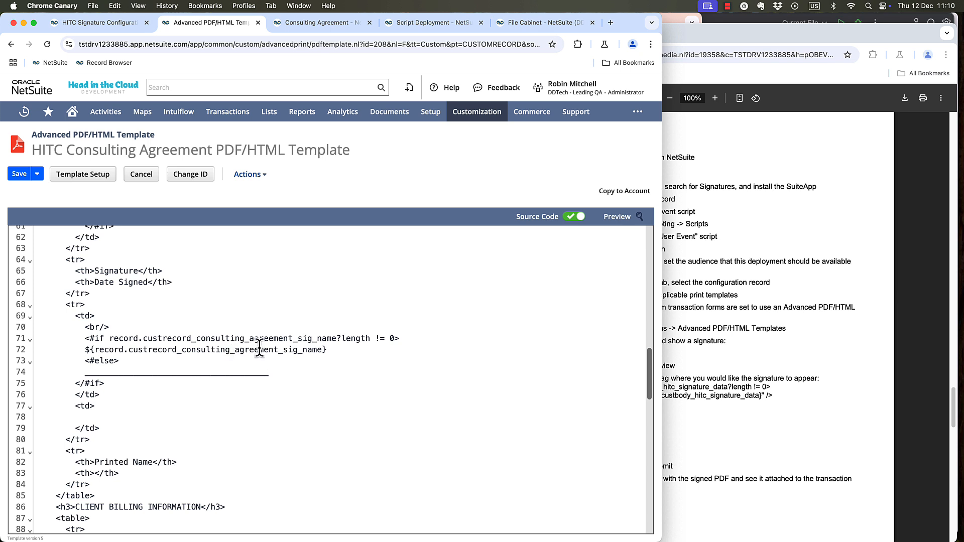
pyautogui.scroll(-2, 241, 349)
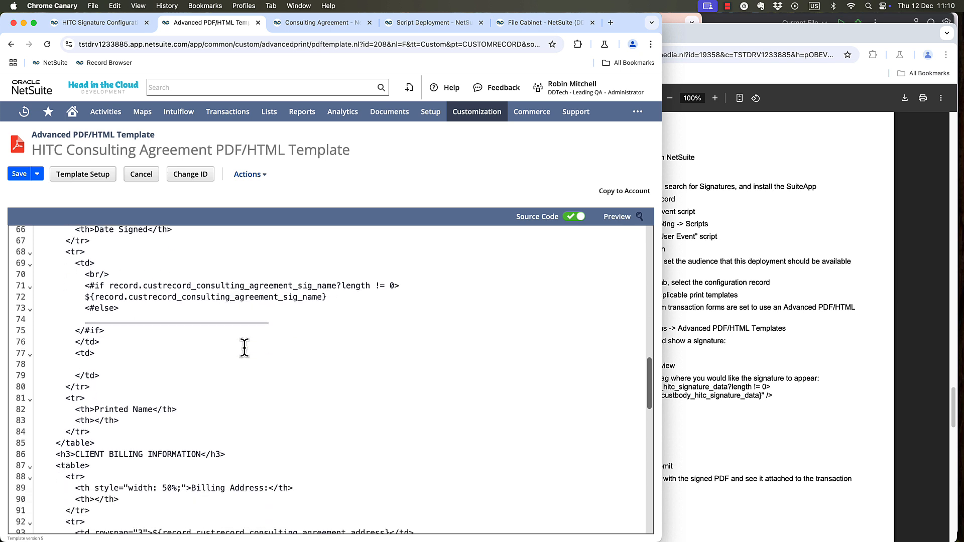
pyautogui.scroll(-1, 244, 347)
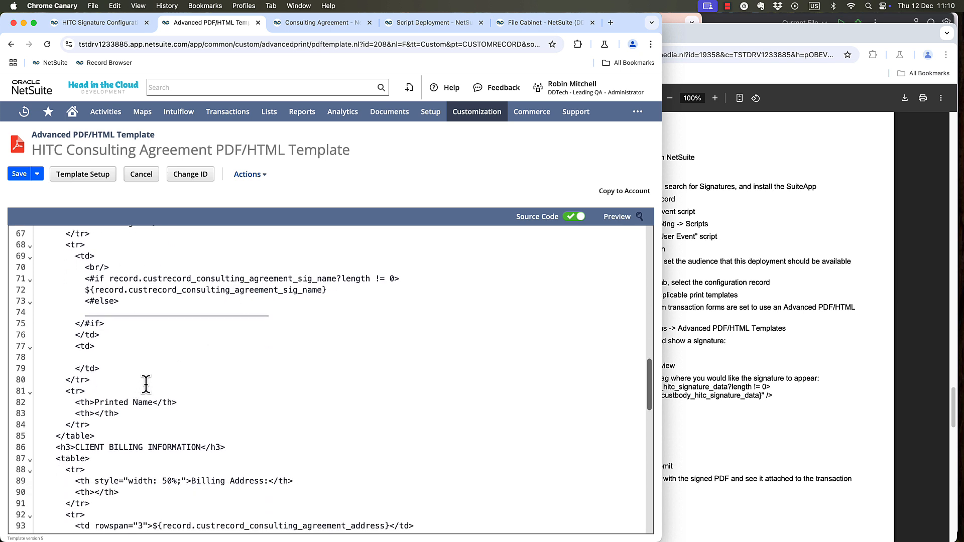
# Examine the client billing information and the authorized consultant signature, date, printed name and job title blocks in the template's source code.
pyautogui.scroll(-3, 150, 372)
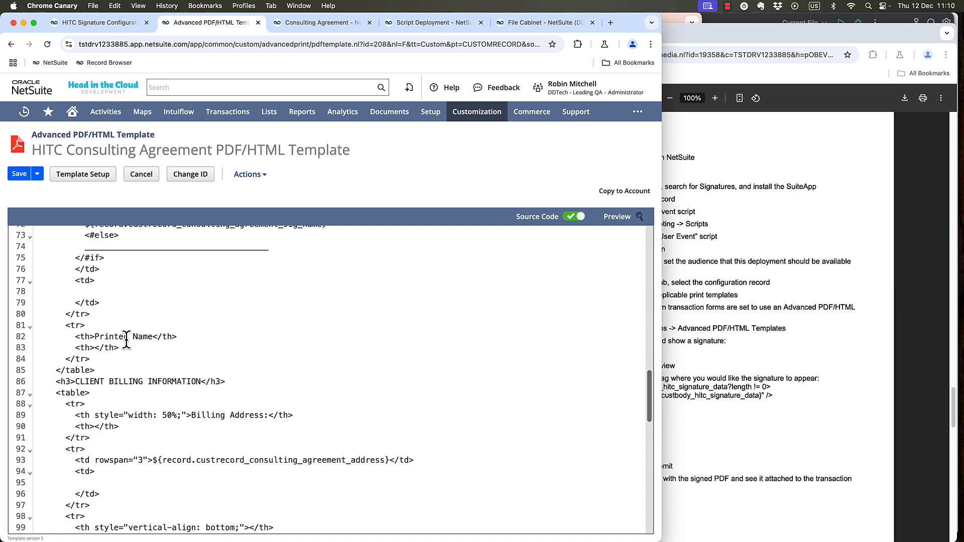
pyautogui.scroll(-3, 140, 341)
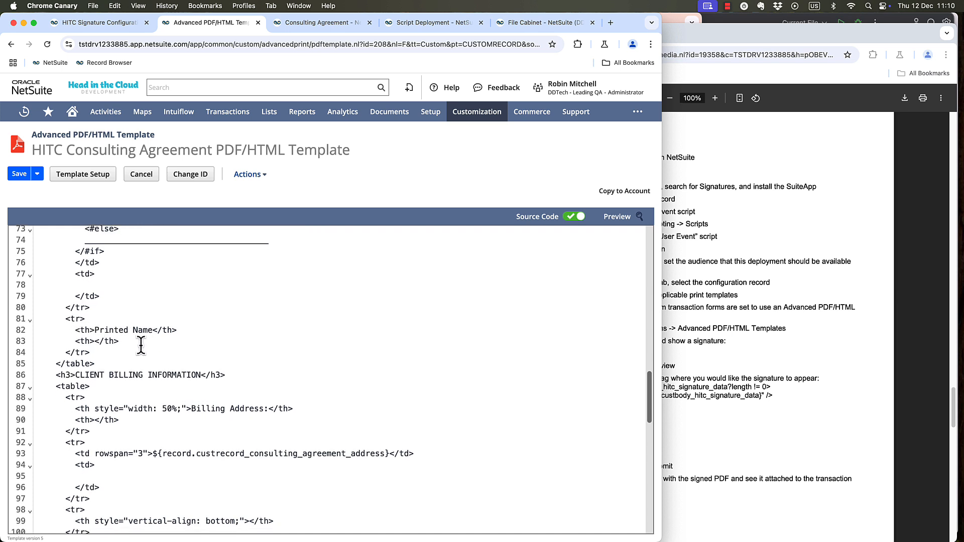
pyautogui.scroll(-2, 139, 327)
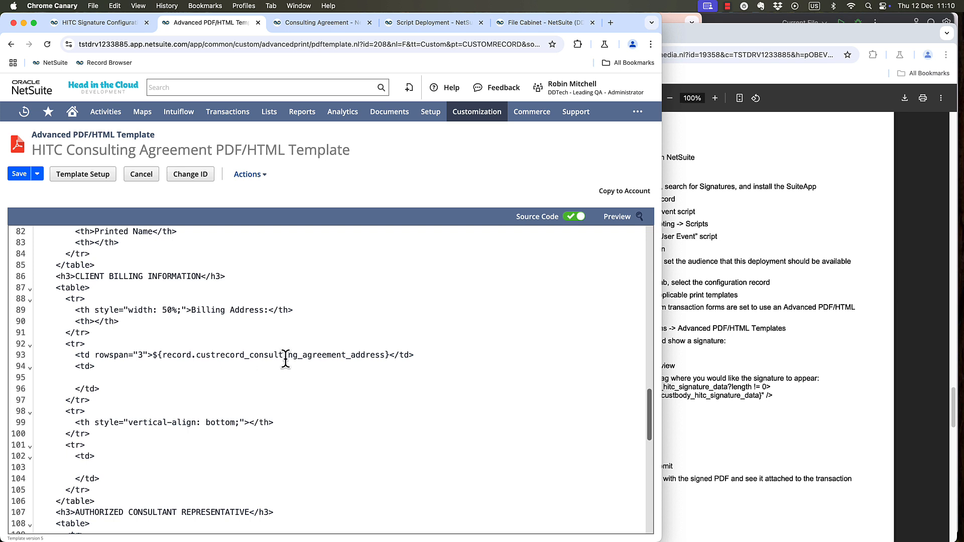
pyautogui.scroll(-1, 227, 372)
pyautogui.scroll(-3, 224, 373)
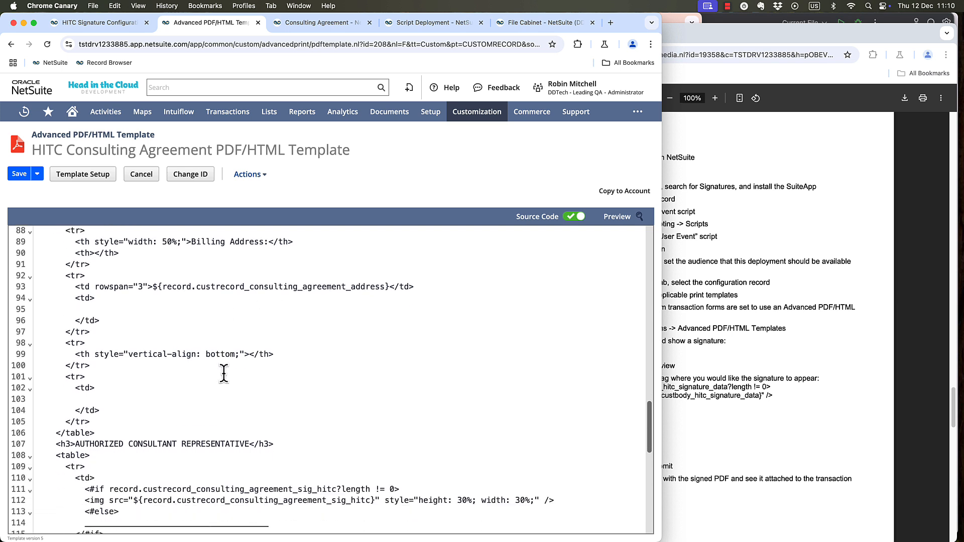
pyautogui.scroll(-10, 223, 373)
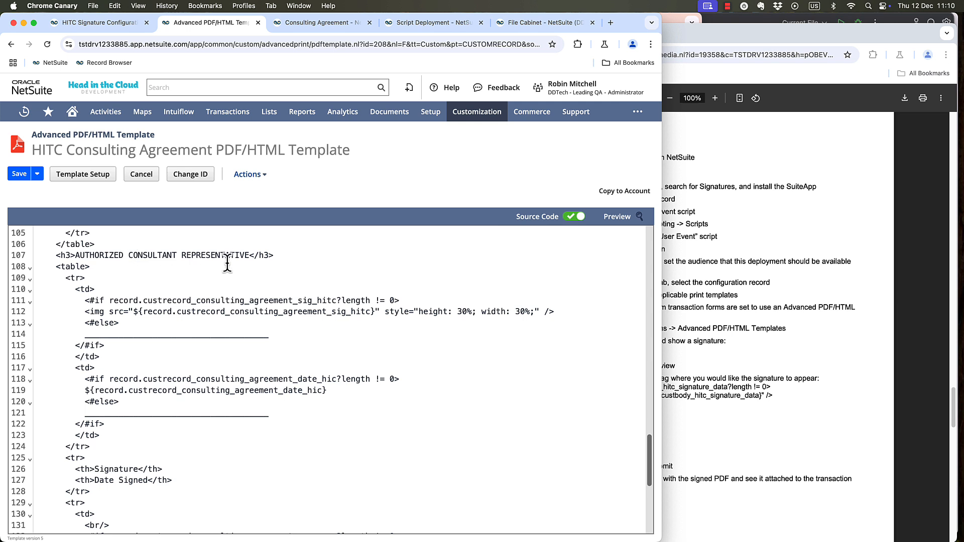
pyautogui.scroll(-2, 312, 329)
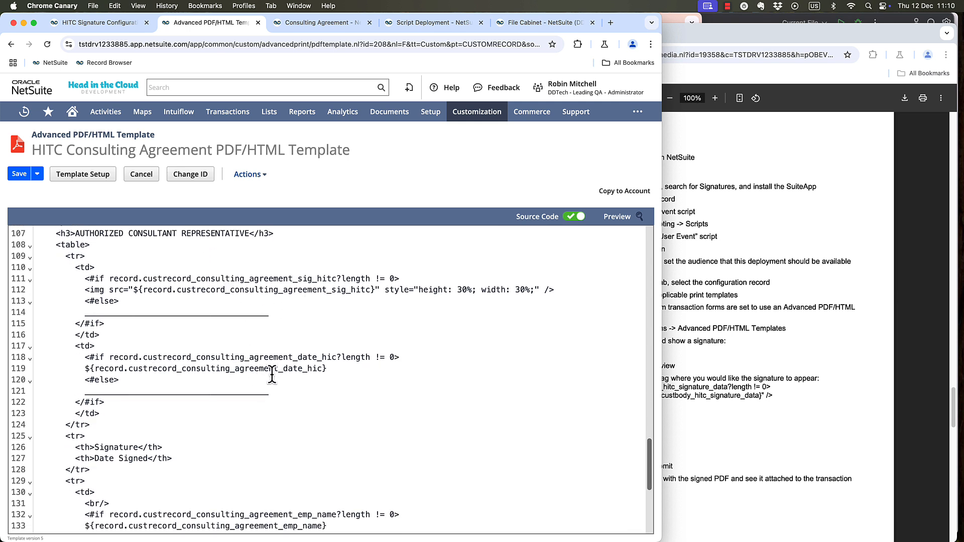
pyautogui.scroll(-3, 272, 376)
pyautogui.scroll(-3, 271, 375)
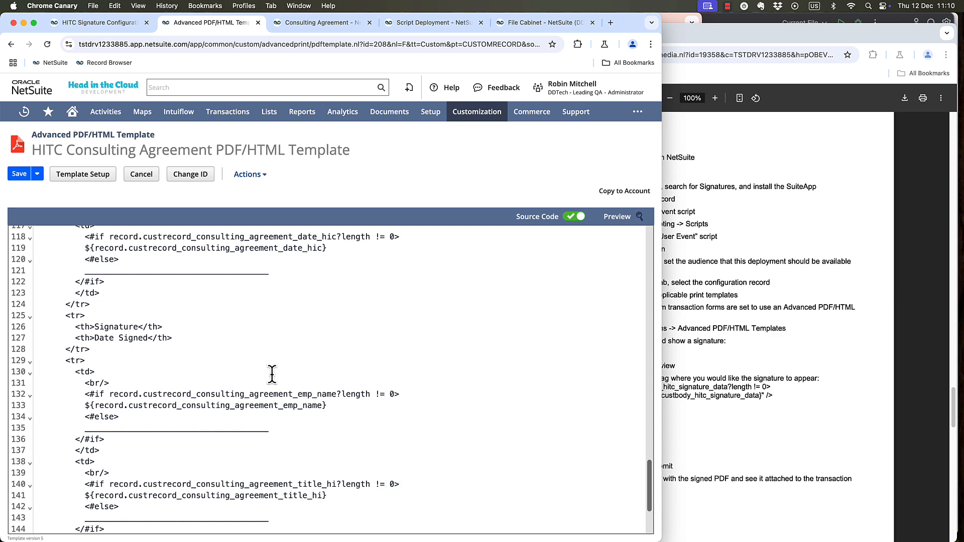
pyautogui.scroll(-3, 281, 401)
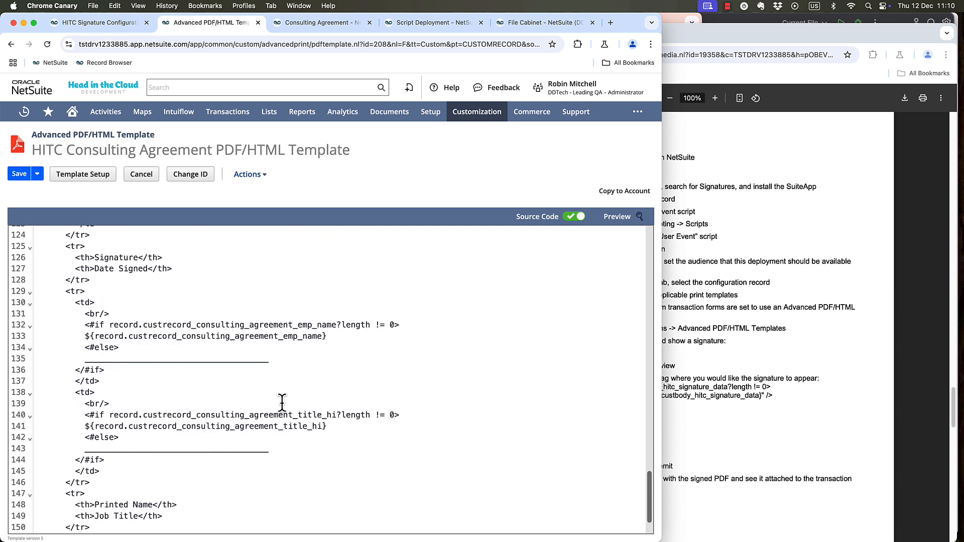
pyautogui.scroll(-2, 228, 415)
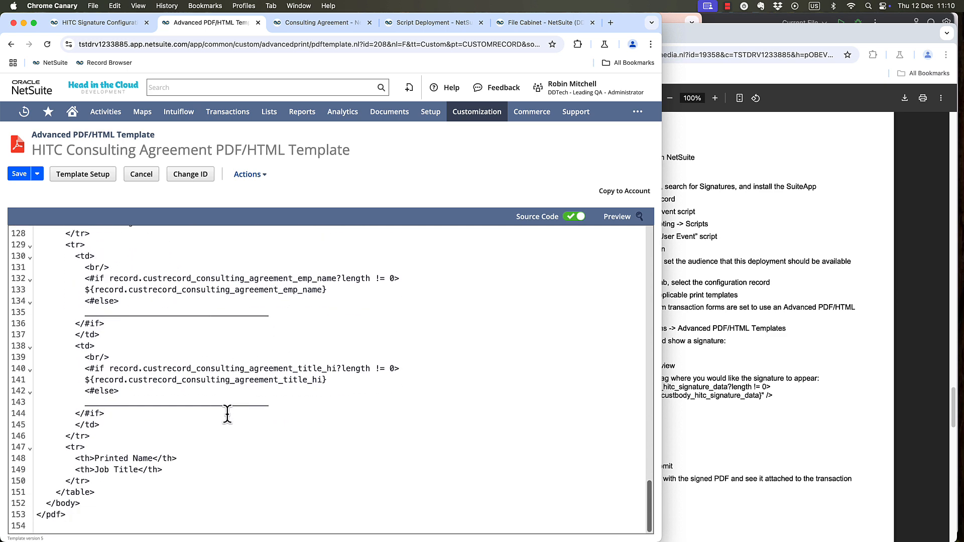
pyautogui.scroll(20, 228, 413)
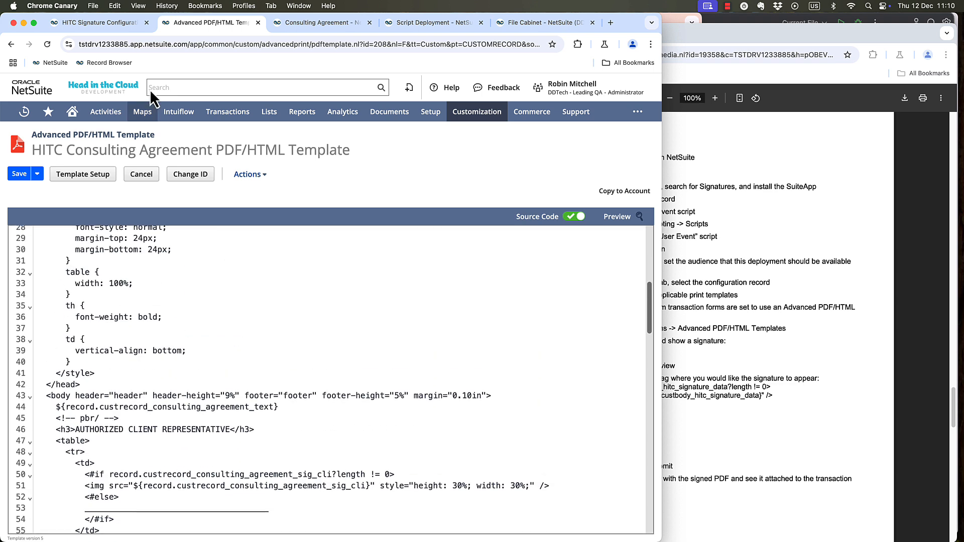
# Set the advanced print template of the Contract - External Client signature configuration to CUSTTMPL_HITC_AGREEMENT.
pyautogui.click(101, 28)
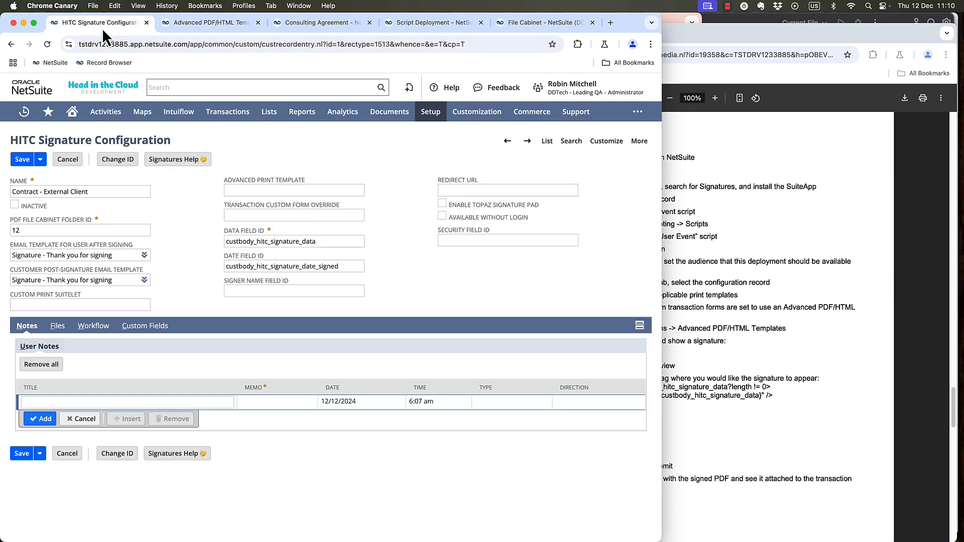
pyautogui.click(297, 190)
pyautogui.press('Down')
pyautogui.press('Return')
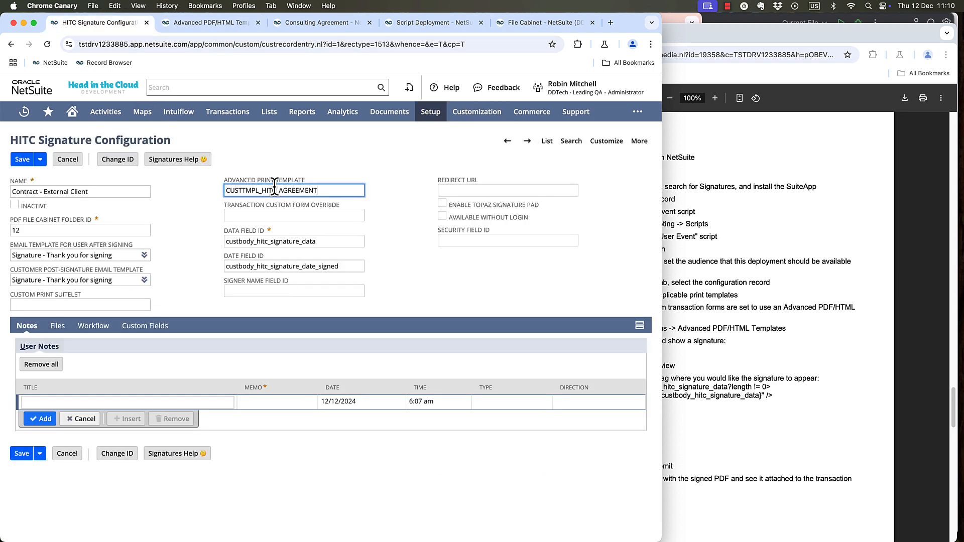
# Copy the Client Signature field's ID from the 3M 2025 Contract consulting agreement and set the data field ID to custrecord_consulting_agreement_sig_cli.
pyautogui.press('Tab')
pyautogui.press('Tab')
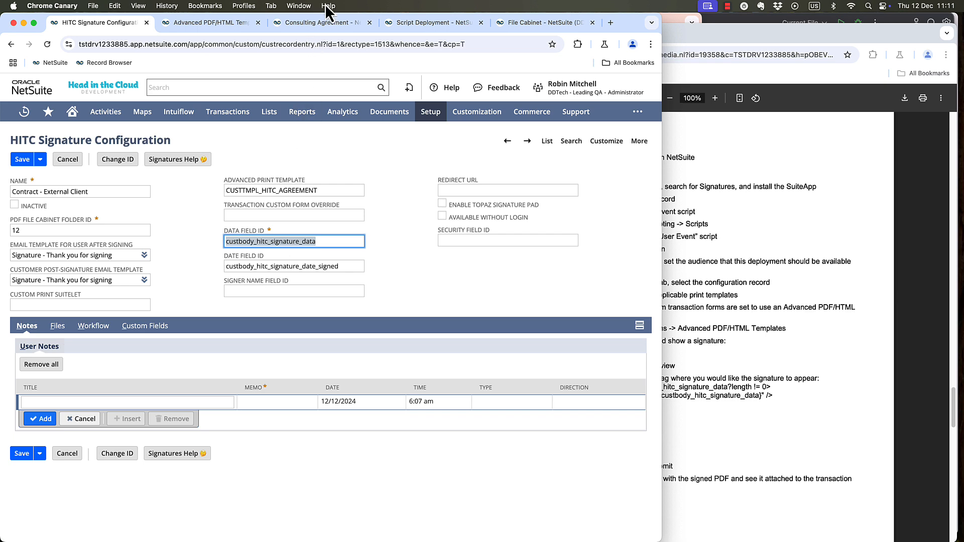
pyautogui.click(315, 22)
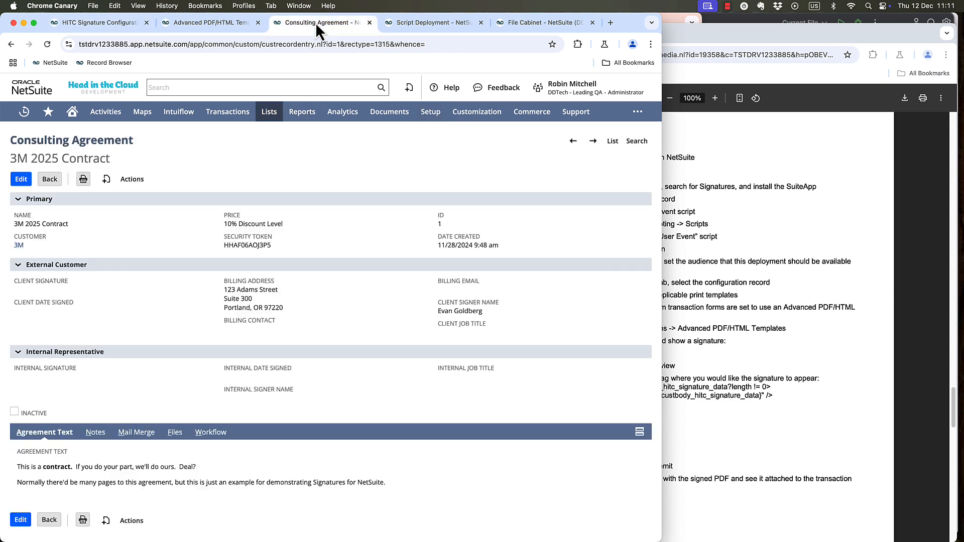
pyautogui.click(42, 282)
pyautogui.doubleClick(258, 318)
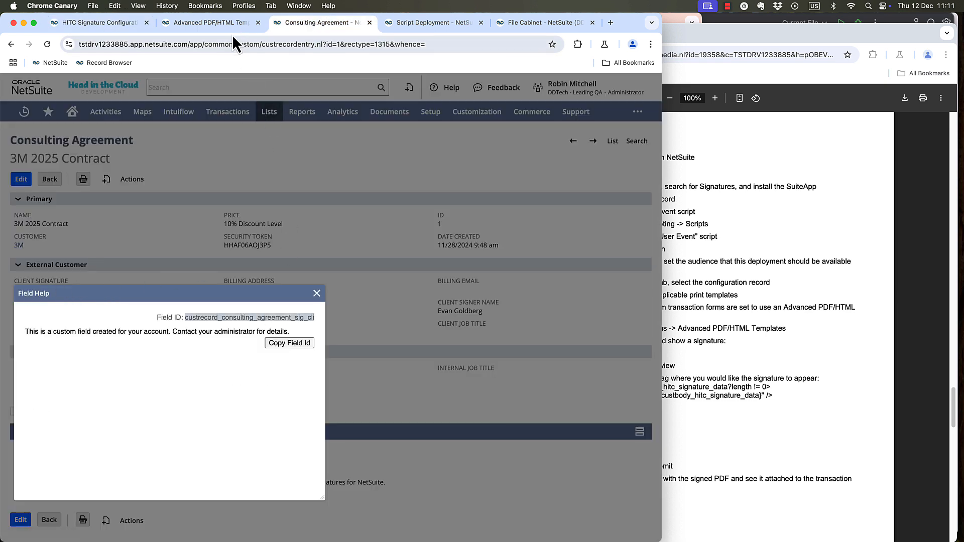
pyautogui.click(317, 293)
pyautogui.click(115, 23)
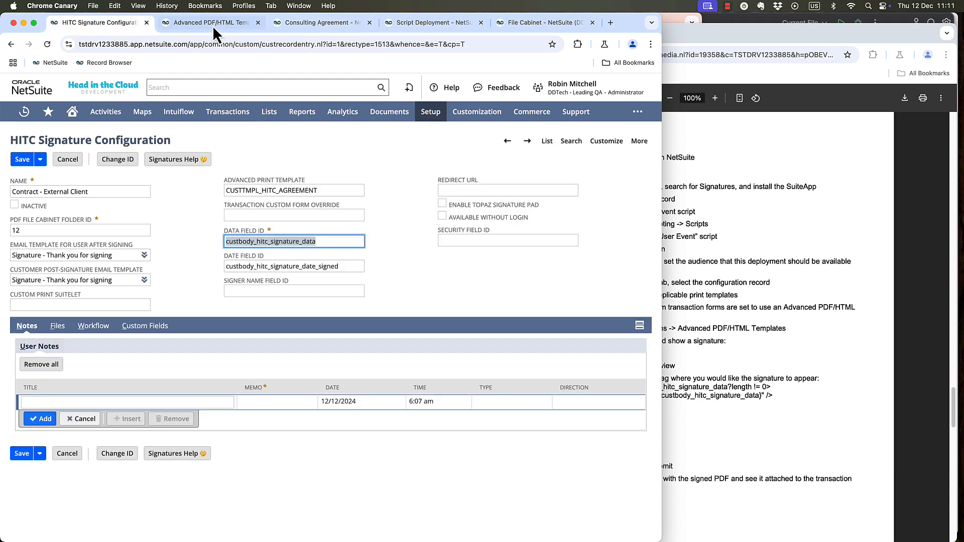
pyautogui.click(257, 23)
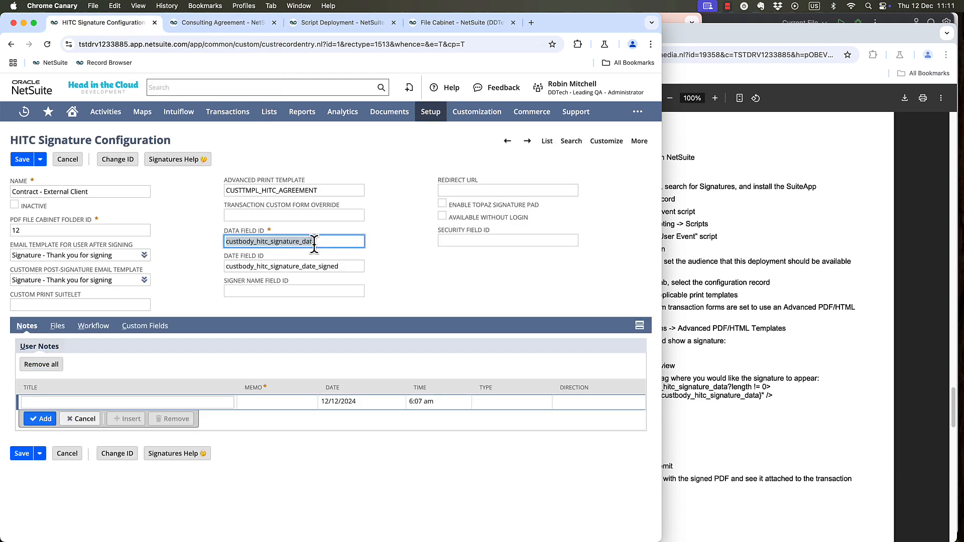
pyautogui.press('super+v')
# Copy the Client Date Signed field's ID from the consulting agreement and set the date field ID to custrecord_consulting_agreement_date_cli.
pyautogui.click(245, 23)
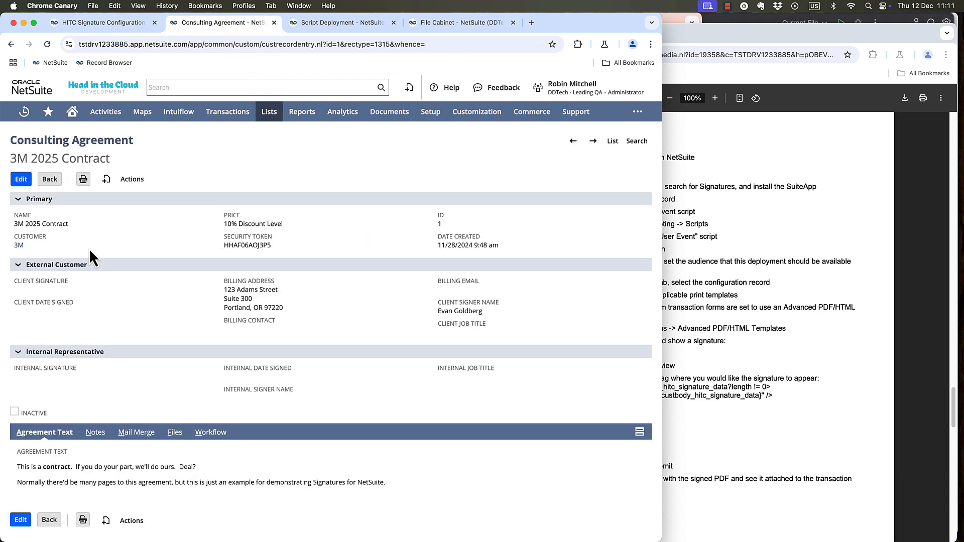
pyautogui.click(50, 301)
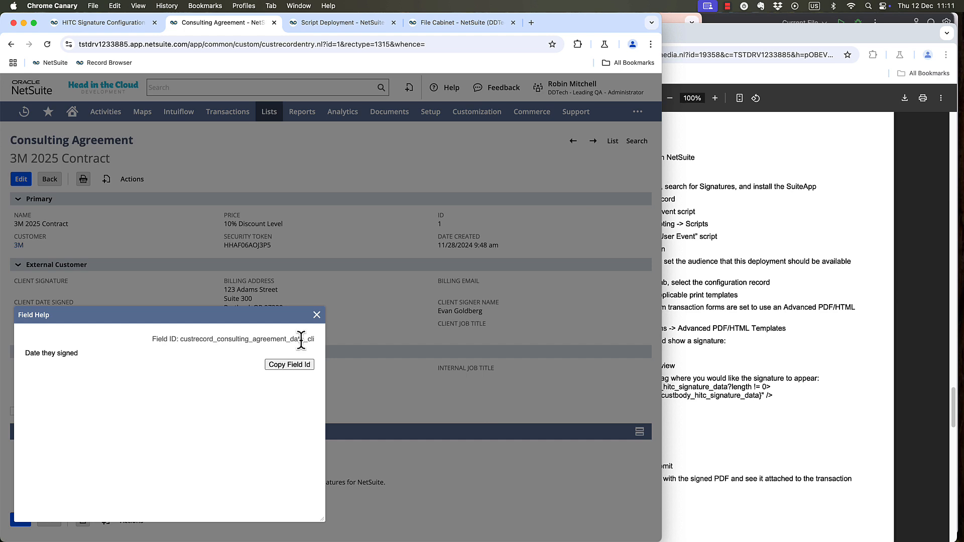
pyautogui.click(296, 364)
pyautogui.press('super+c')
pyautogui.tripleClick(307, 266)
pyautogui.press('super+v')
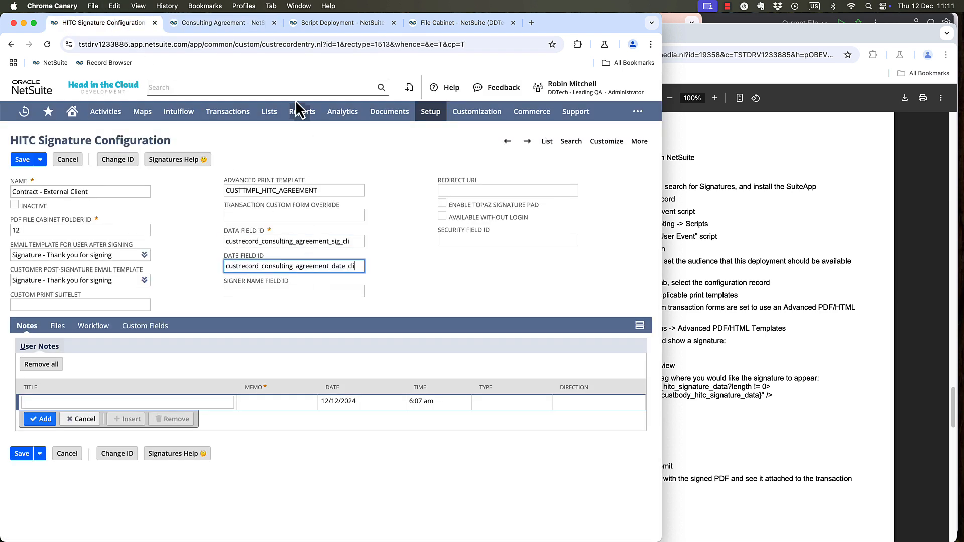
# Copy the Client Signer Name field's ID from the consulting agreement and set the signer name field ID to custrecord_consulting_agreement_sig_name.
pyautogui.click(221, 22)
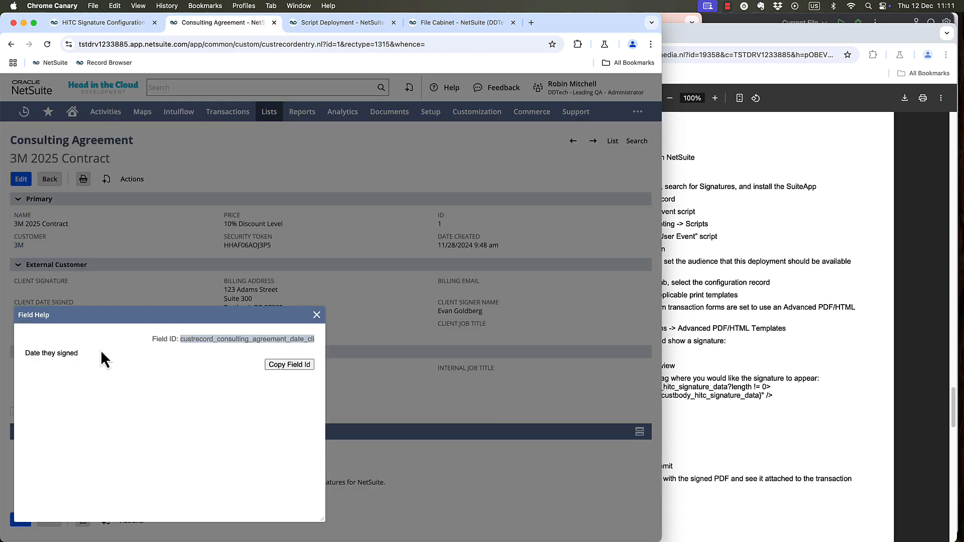
pyautogui.click(316, 315)
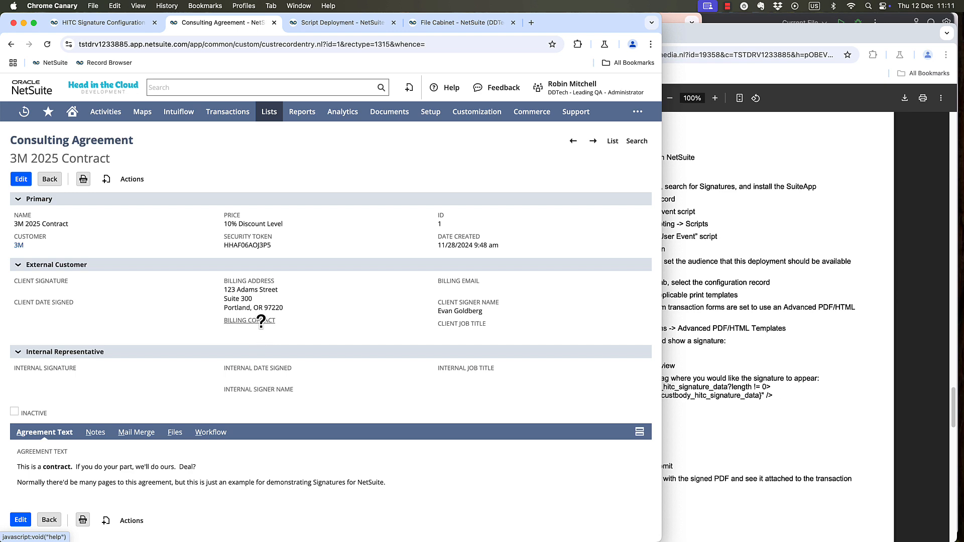
pyautogui.click(471, 303)
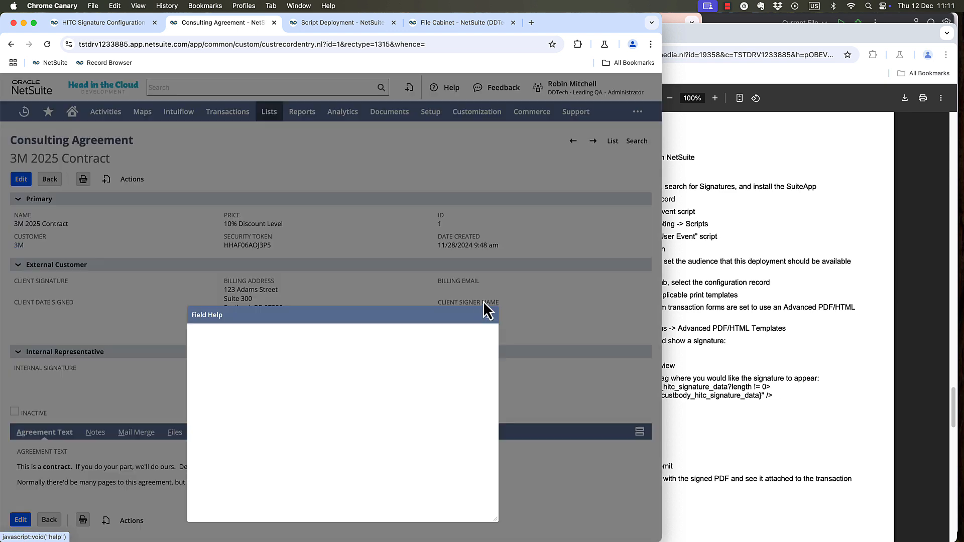
pyautogui.doubleClick(460, 338)
pyautogui.press('cmd+c')
pyautogui.click(490, 315)
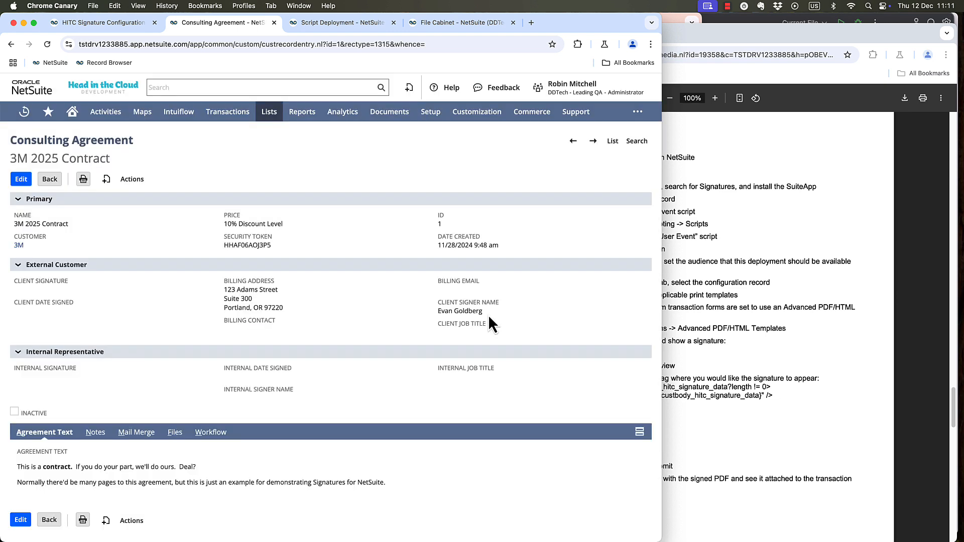
pyautogui.click(137, 24)
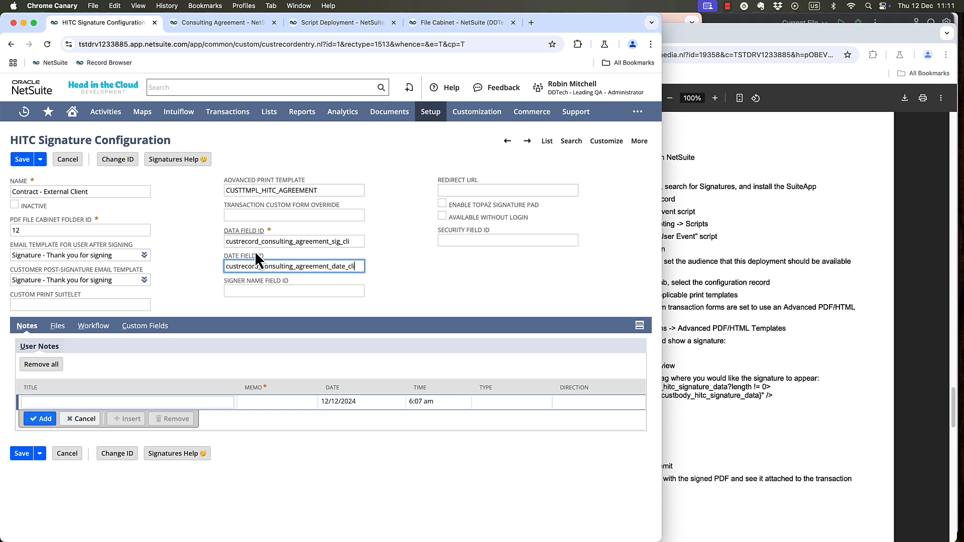
pyautogui.click(312, 290)
pyautogui.press('cmd+v')
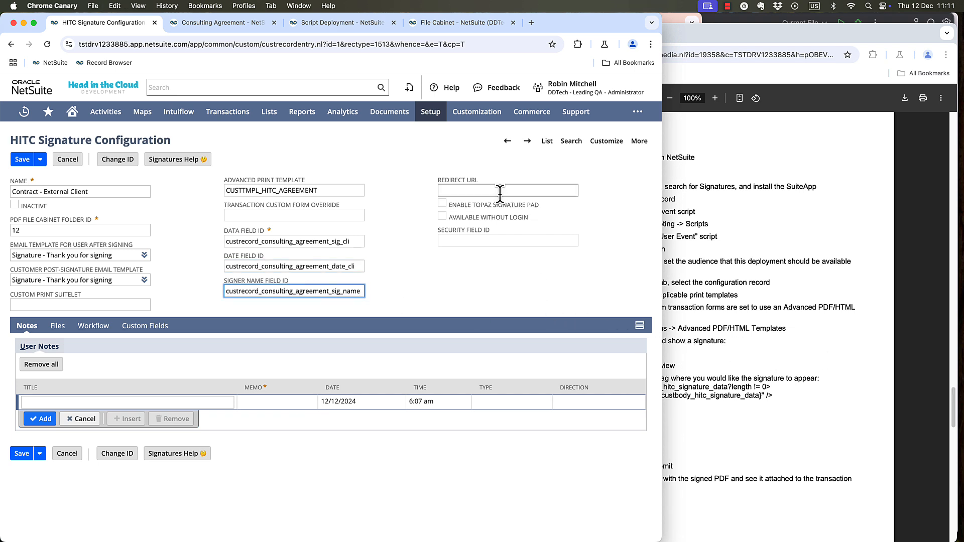
# Leave the redirect URL empty and make the signature configuration available without login.
pyautogui.click(570, 194)
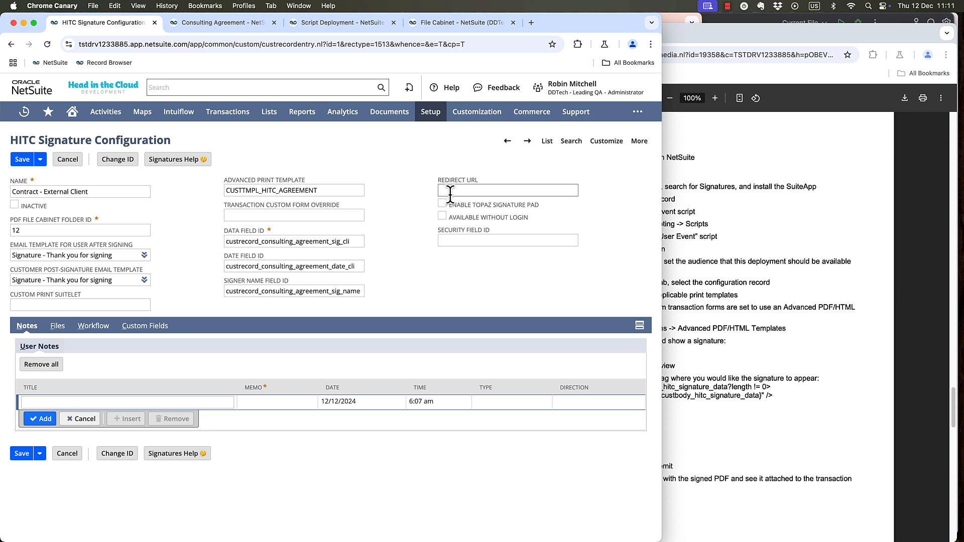
pyautogui.click(442, 218)
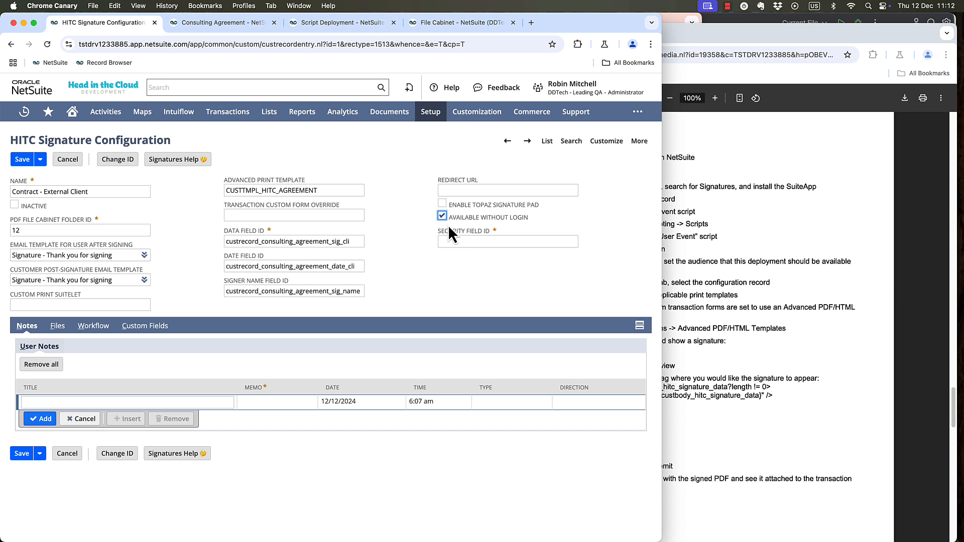
pyautogui.click(460, 241)
pyautogui.click(444, 242)
pyautogui.click(445, 275)
# Copy the Security Token field's ID from the consulting agreement and set the security field ID to custrecord_consulting_agreement_token.
pyautogui.click(226, 26)
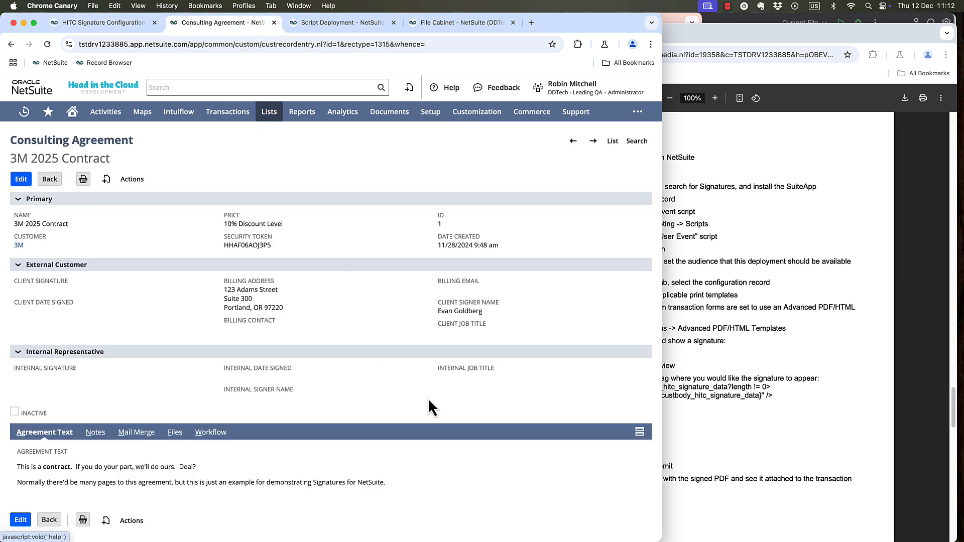
pyautogui.click(235, 238)
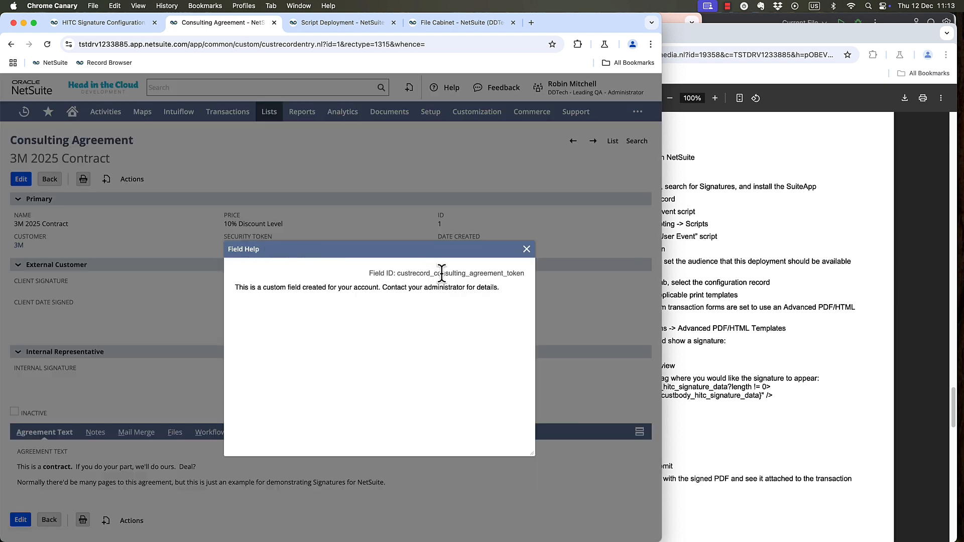
pyautogui.click(526, 250)
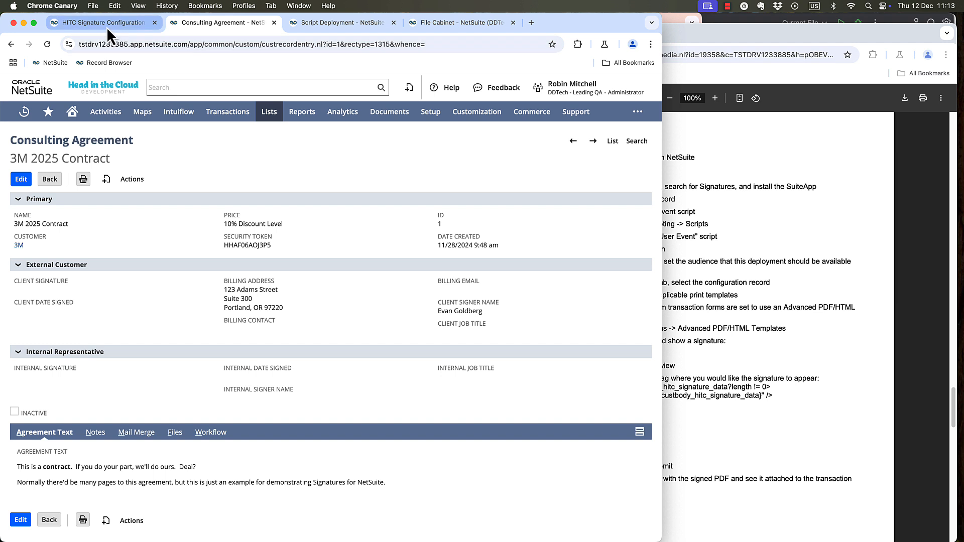
pyautogui.click(106, 28)
pyautogui.click(469, 241)
pyautogui.write('custrecord_consulting_agreement_token')
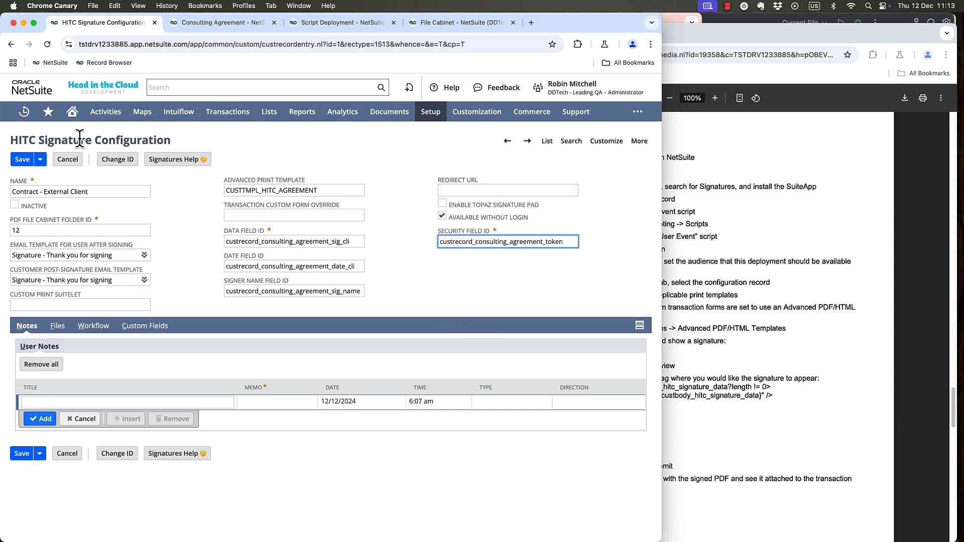
# Open the Consulting Agreement custom record type from the recent records in a separate browser tab.
pyautogui.moveTo(21, 110)
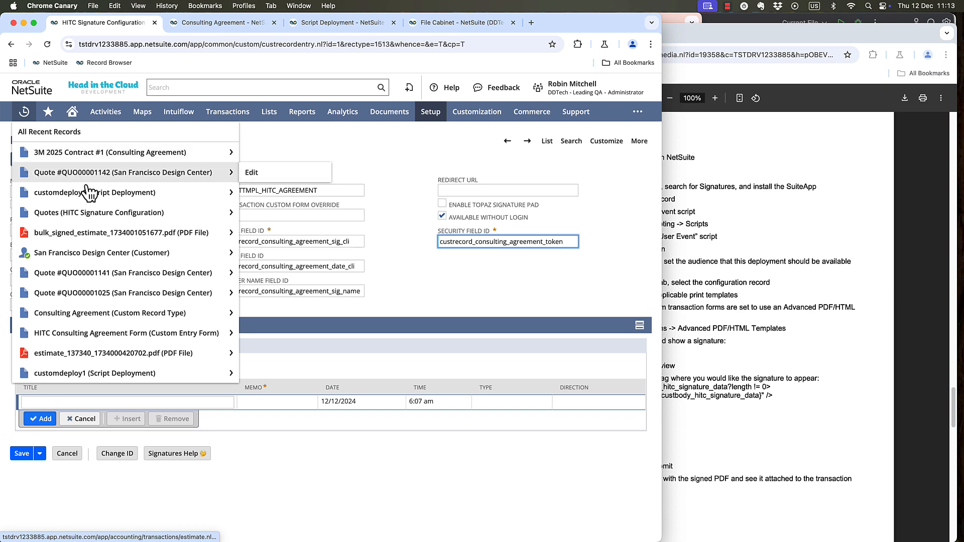
pyautogui.moveTo(109, 221)
pyautogui.moveTo(181, 316)
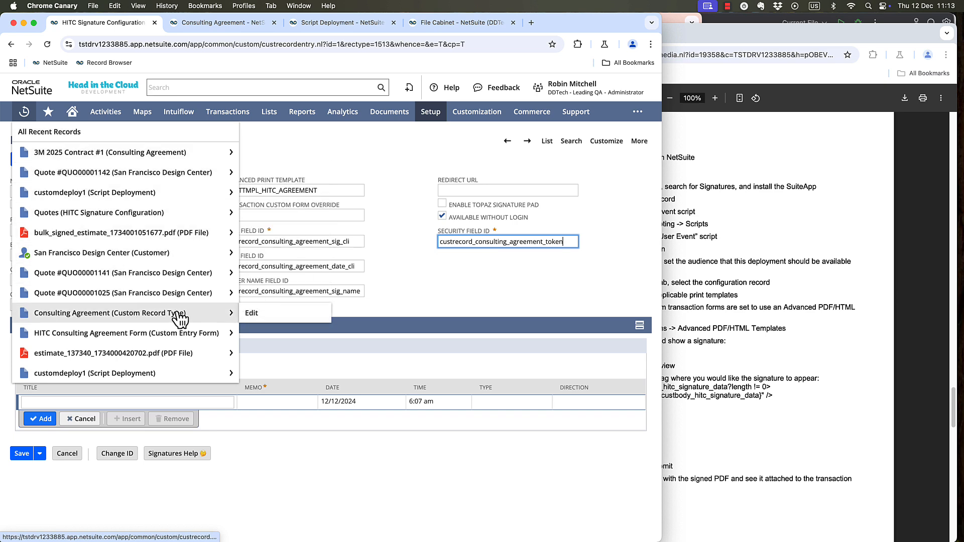
pyautogui.click(197, 24)
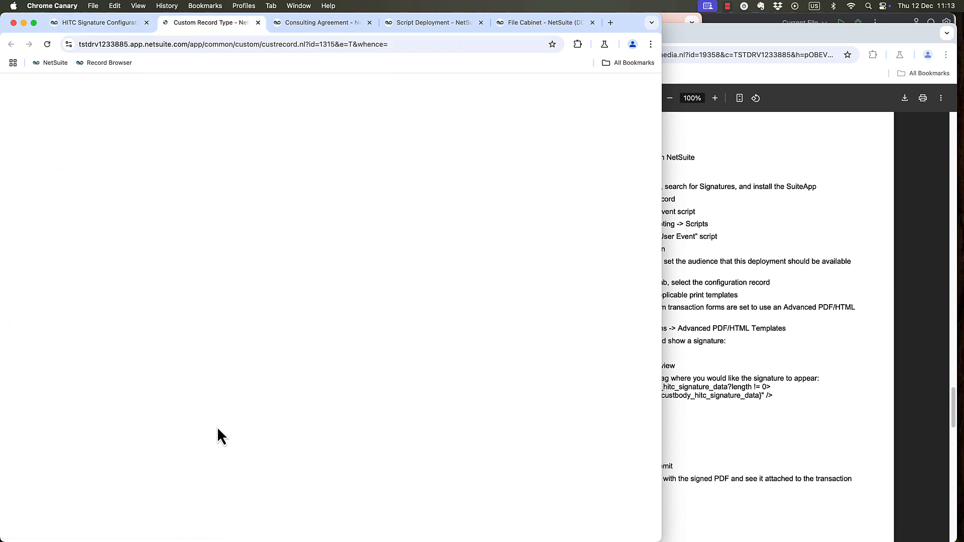
# Open the Security Token field of the Consulting Agreement record type and examine its default value formula.
pyautogui.scroll(-4, 198, 435)
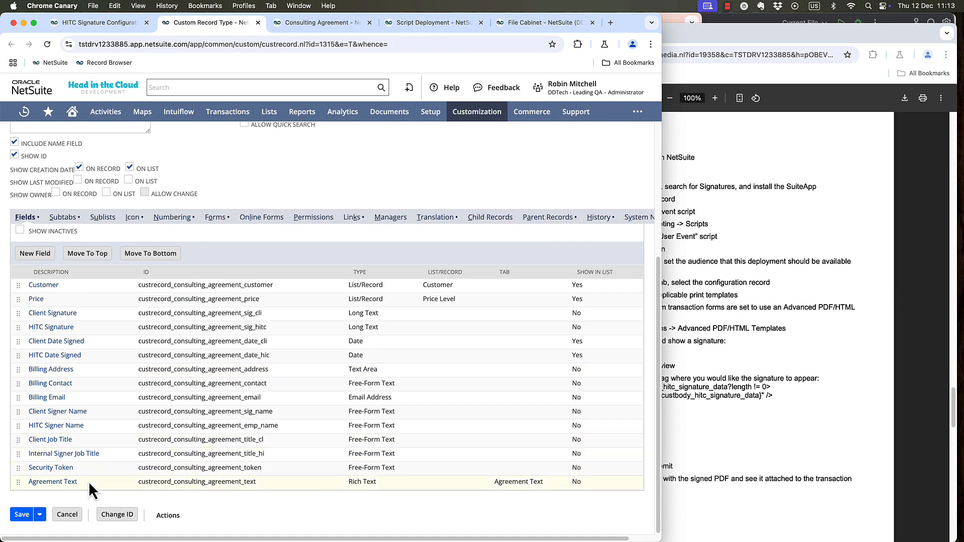
pyautogui.click(45, 469)
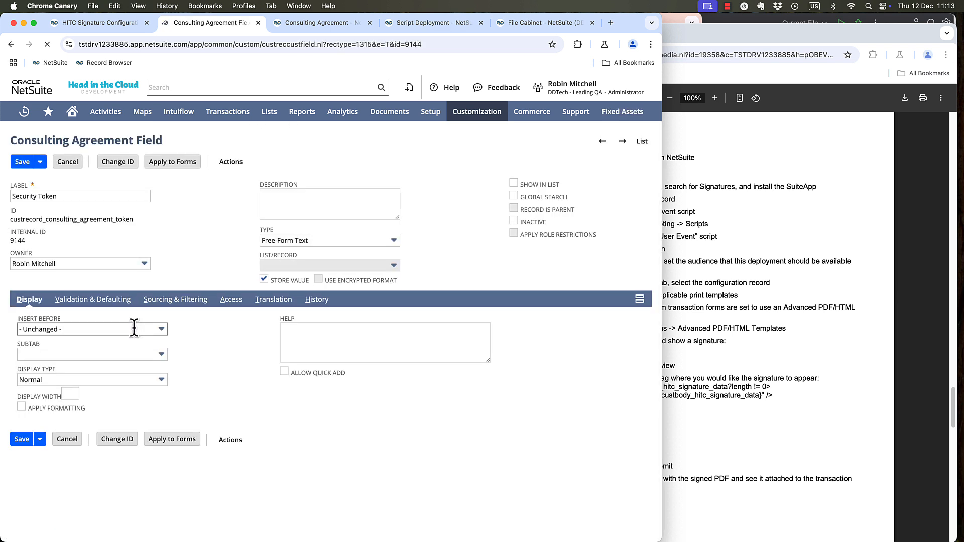
pyautogui.click(115, 301)
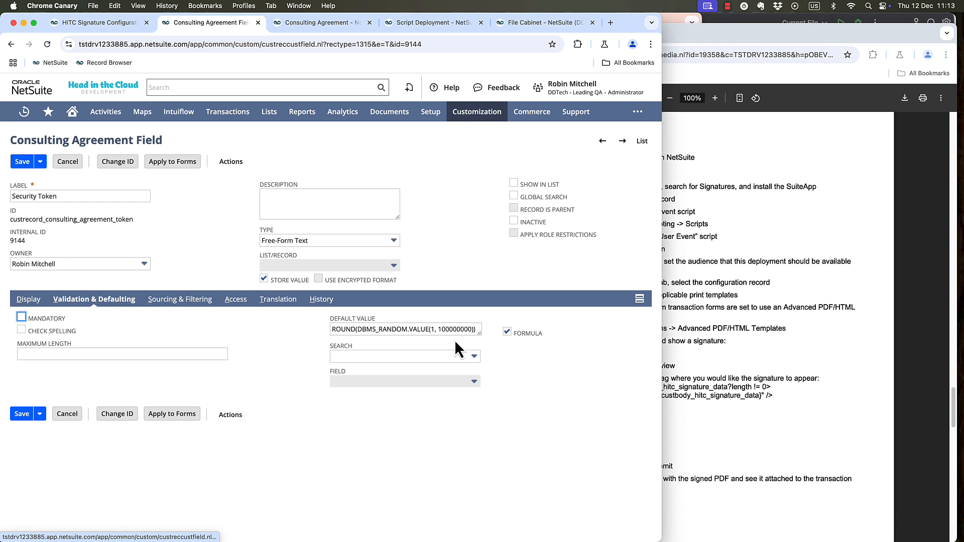
pyautogui.click(476, 330)
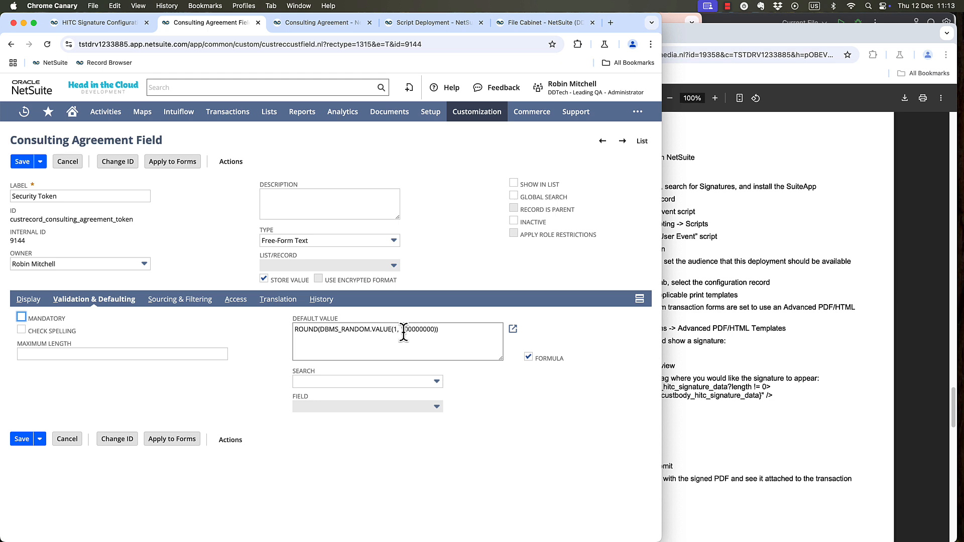
pyautogui.doubleClick(420, 329)
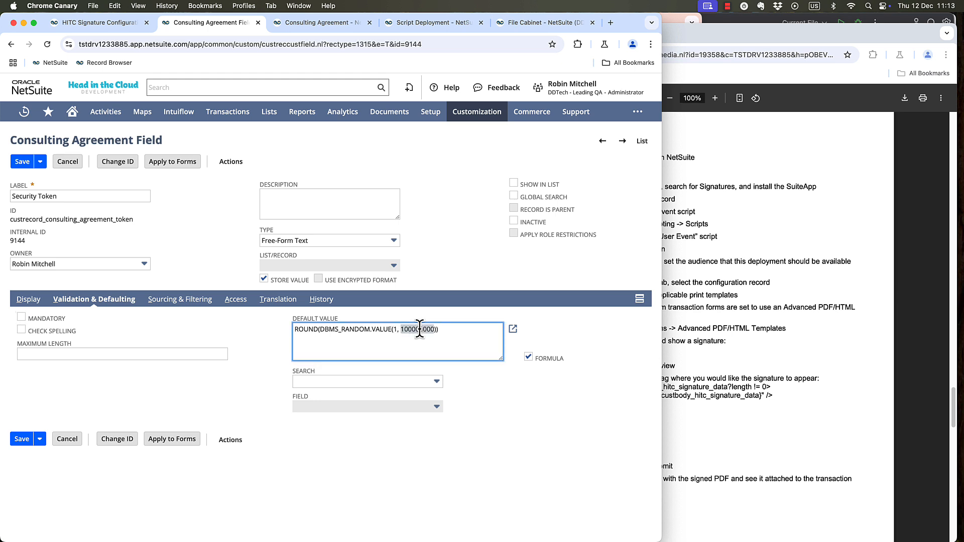
pyautogui.click(446, 331)
# Save the Contract - External Client signature configuration and show its custom fields.
pyautogui.click(75, 23)
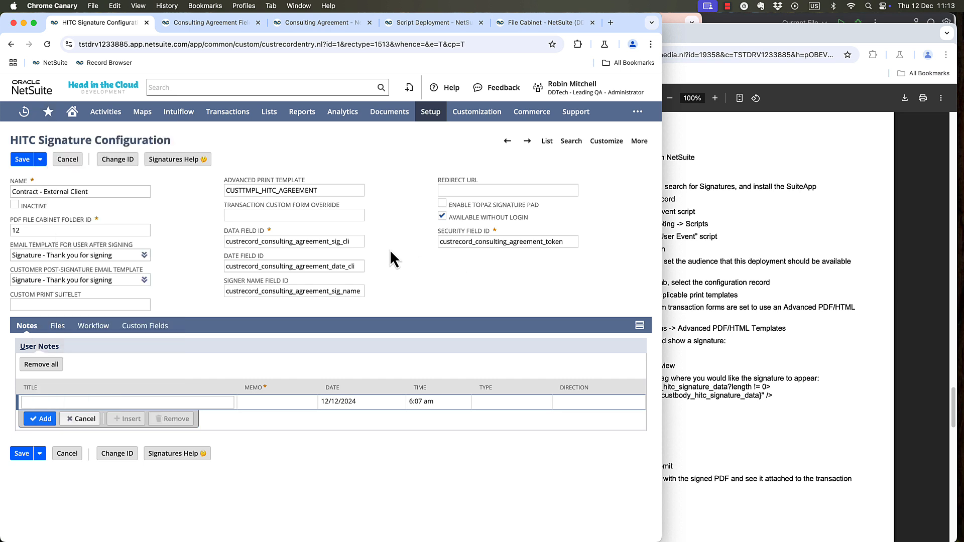
pyautogui.click(22, 159)
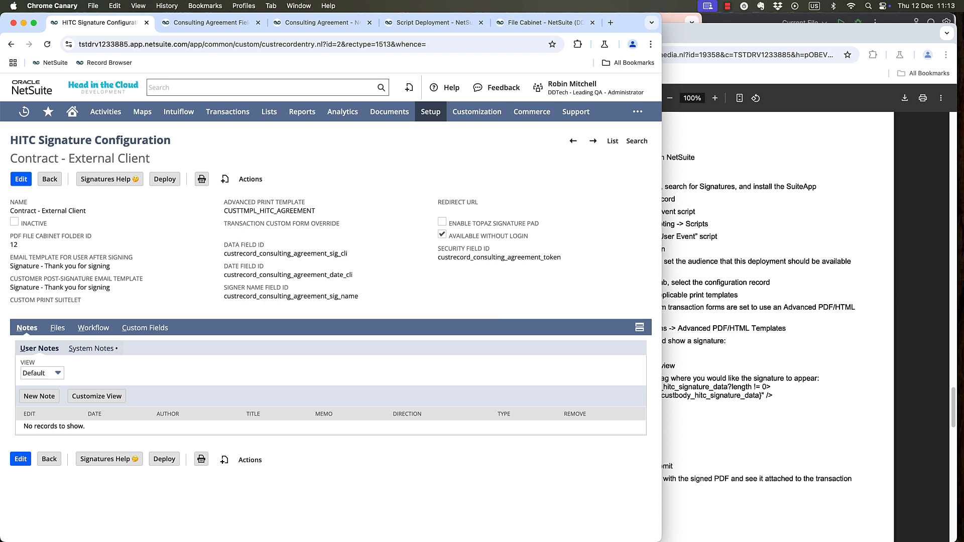
pyautogui.click(142, 328)
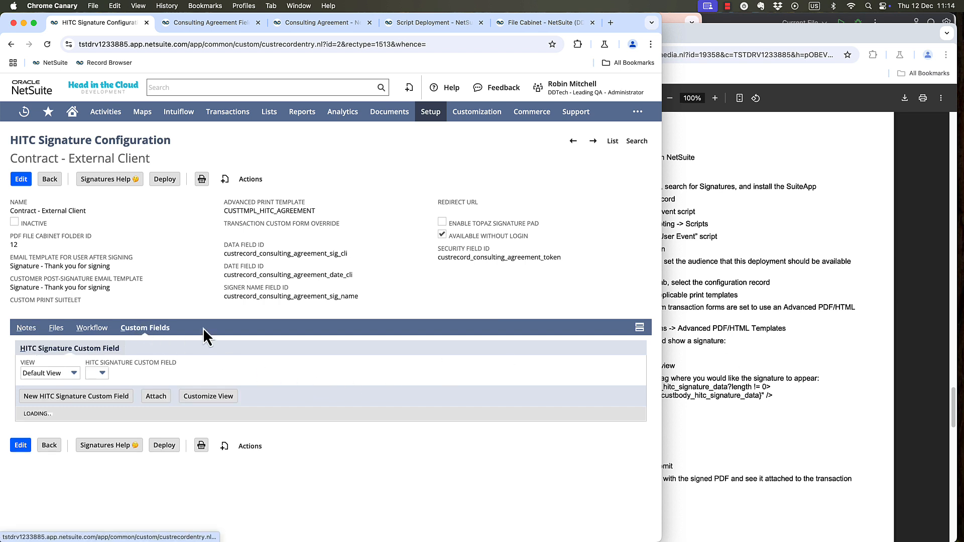
# Leave the Security Token field definition without saving, close its browser tab and return to the signature configuration.
pyautogui.click(222, 30)
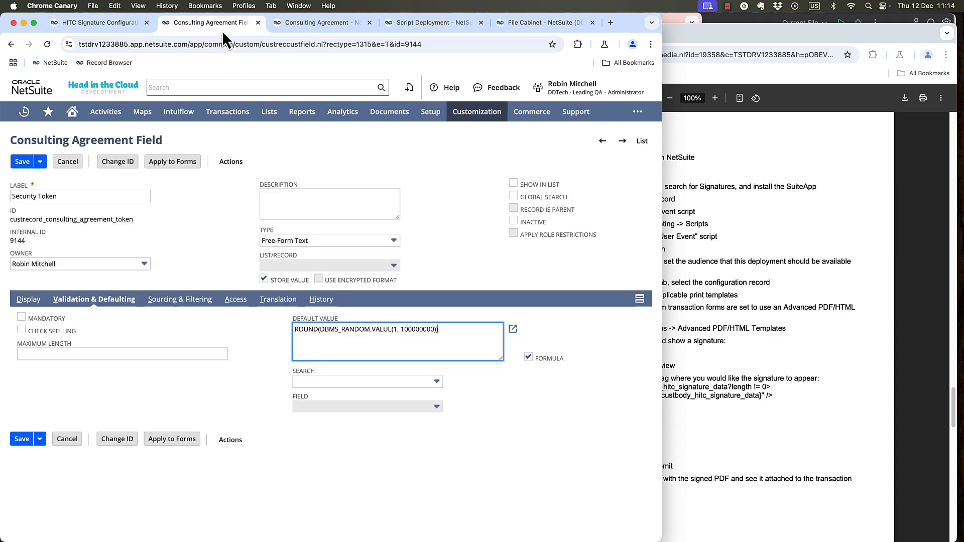
pyautogui.click(76, 164)
pyautogui.click(258, 22)
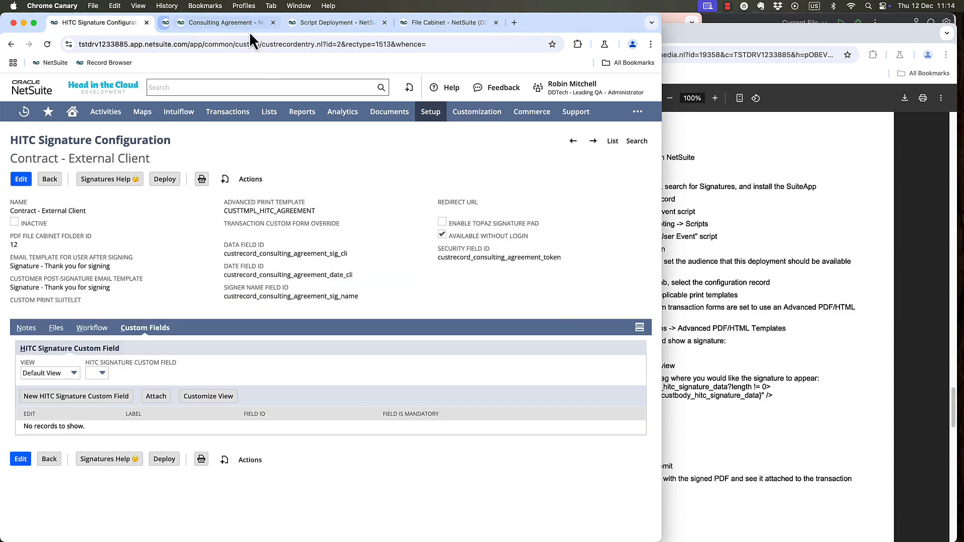
pyautogui.click(205, 28)
pyautogui.click(125, 27)
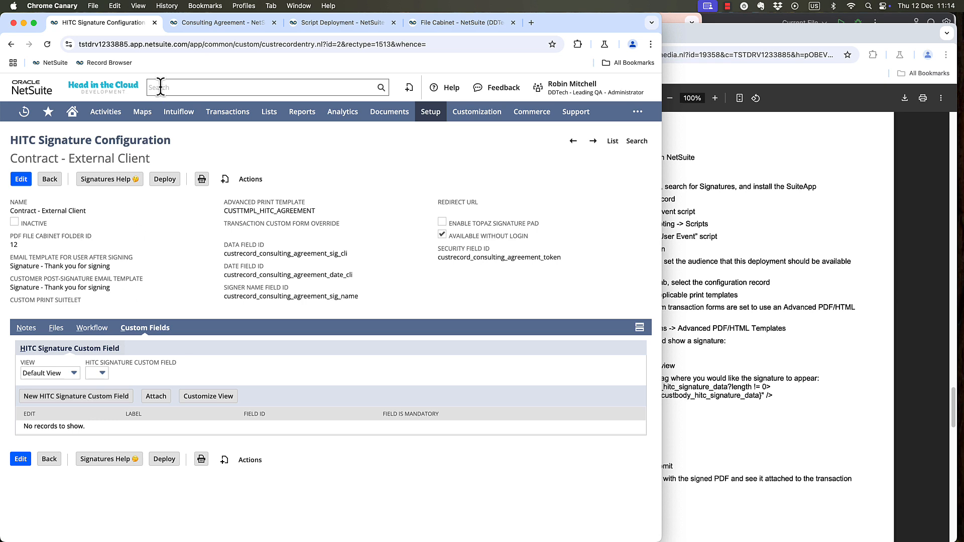
# Copy the Billing Address field's ID from the 3M 2025 Contract consulting agreement.
pyautogui.click(203, 23)
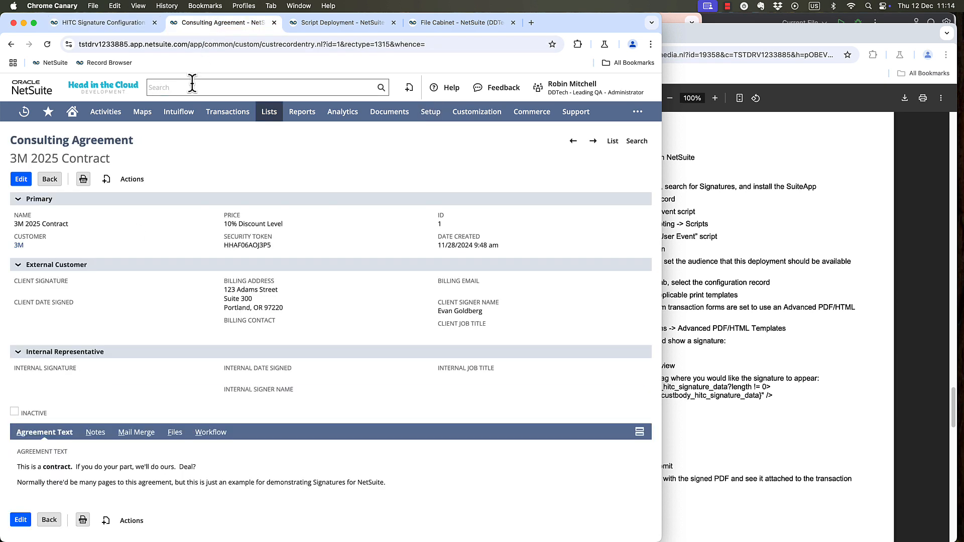
pyautogui.click(254, 281)
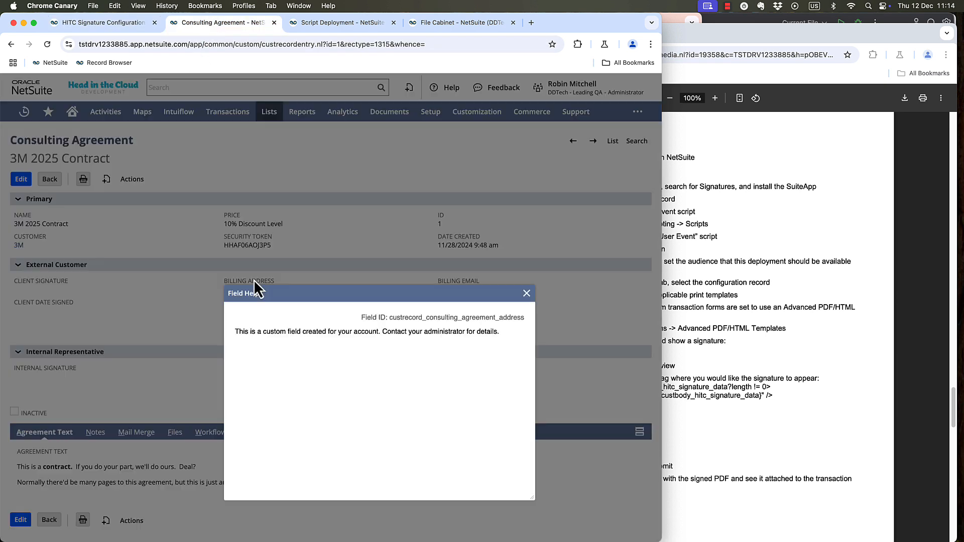
pyautogui.doubleClick(497, 317)
pyautogui.press('super+c')
pyautogui.click(527, 293)
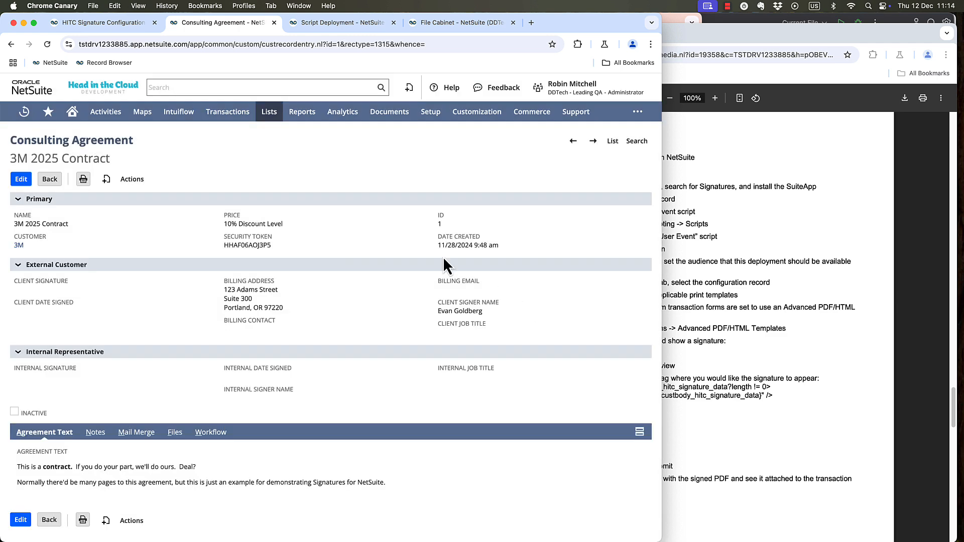
# Start a new signature custom field labelled Billing Address with the field ID custrecord_consulting_agreement_address.
pyautogui.click(103, 23)
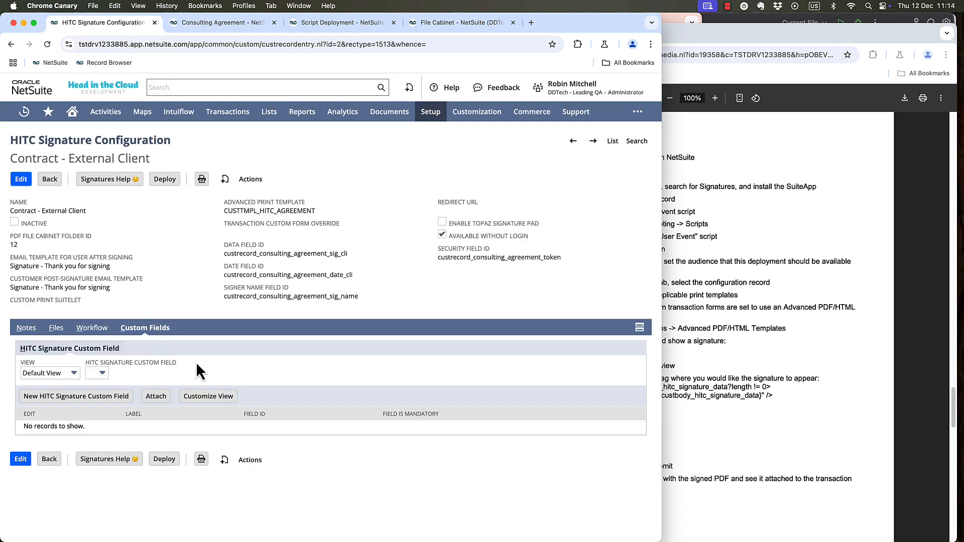
pyautogui.click(81, 399)
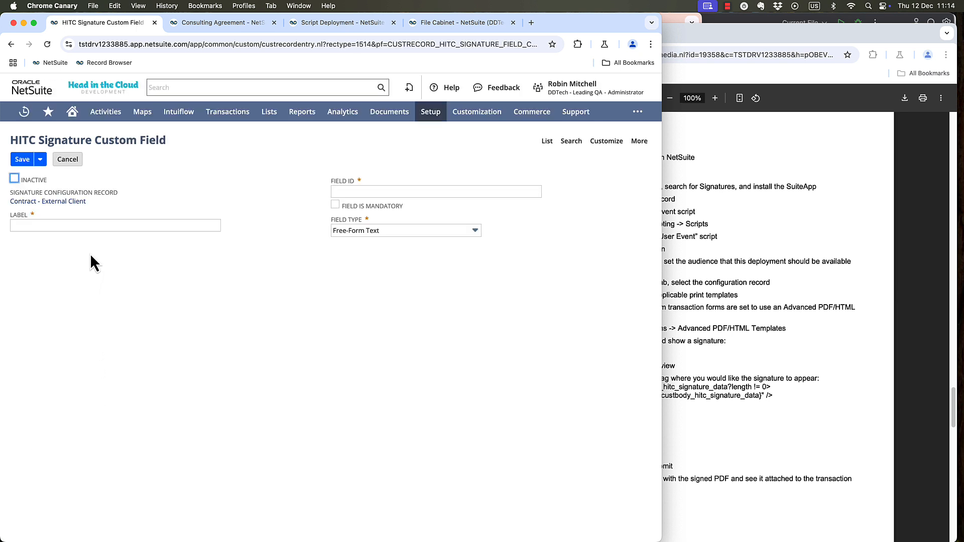
pyautogui.click(107, 225)
pyautogui.press('Escape')
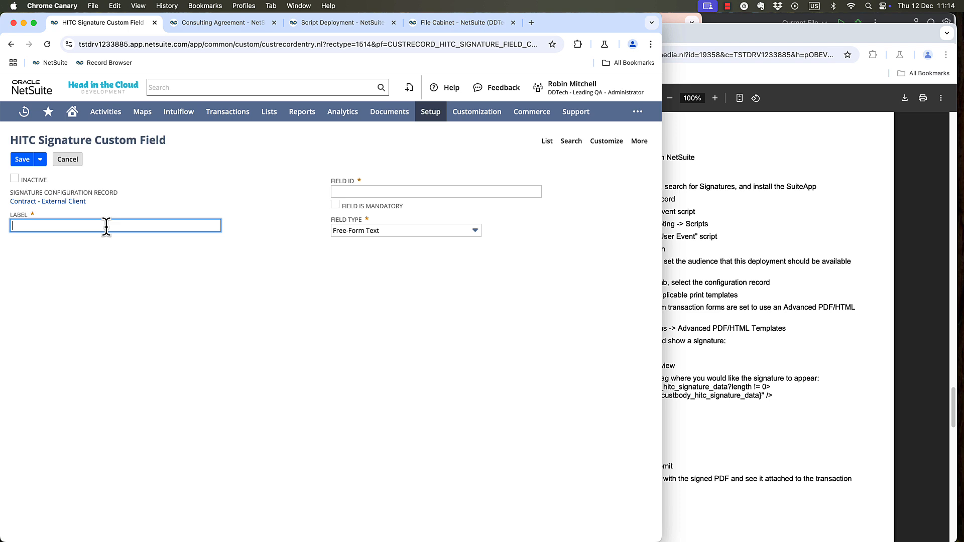
pyautogui.write('Bil')
pyautogui.press('Down')
pyautogui.press('Tab')
pyautogui.press('super+v')
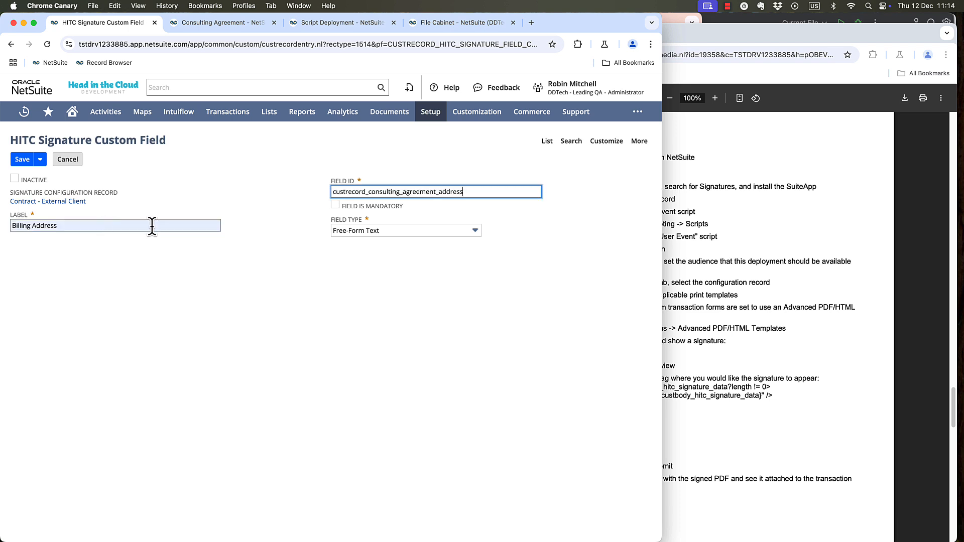
# Make the Billing Address custom field mandatory with the field type Text Area, and save it.
pyautogui.click(335, 204)
pyautogui.click(355, 232)
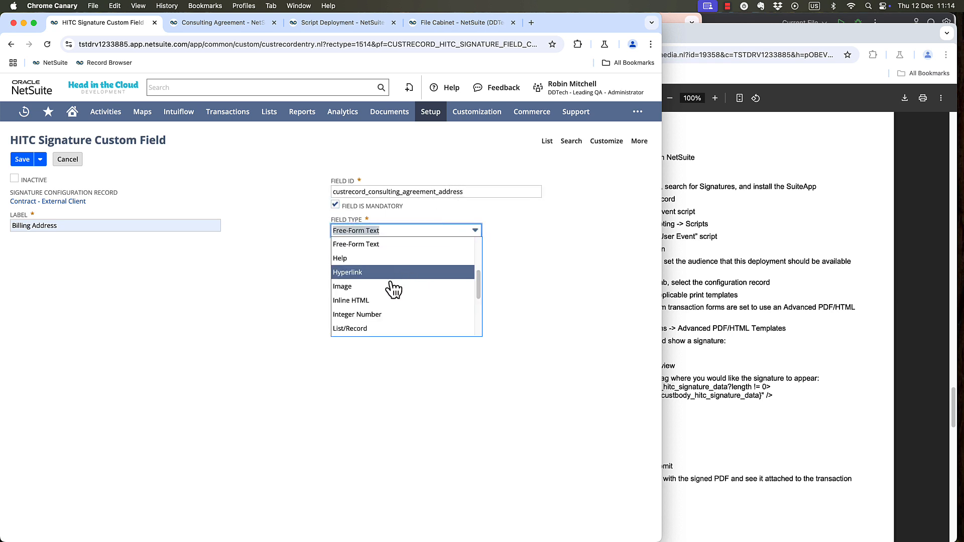
pyautogui.scroll(-3, 376, 321)
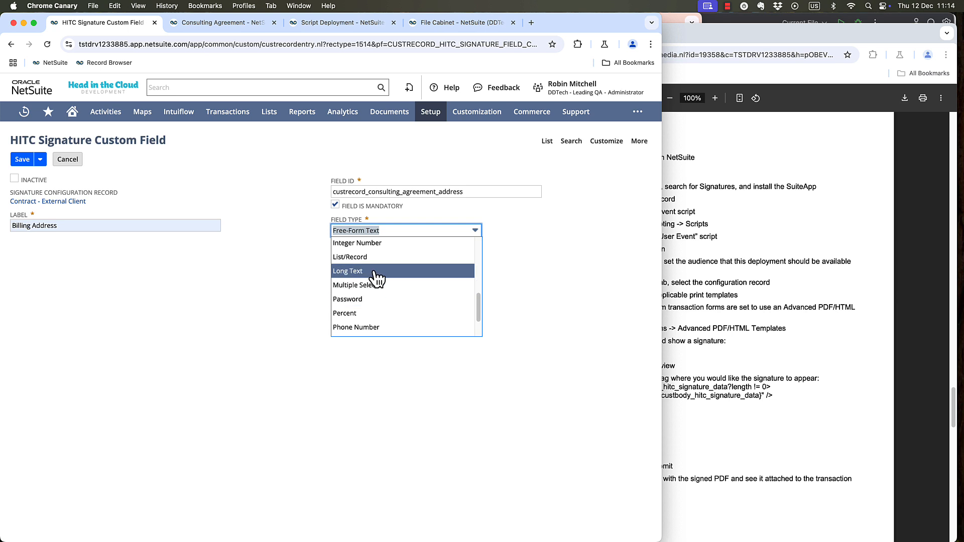
pyautogui.scroll(-2, 363, 327)
pyautogui.click(361, 318)
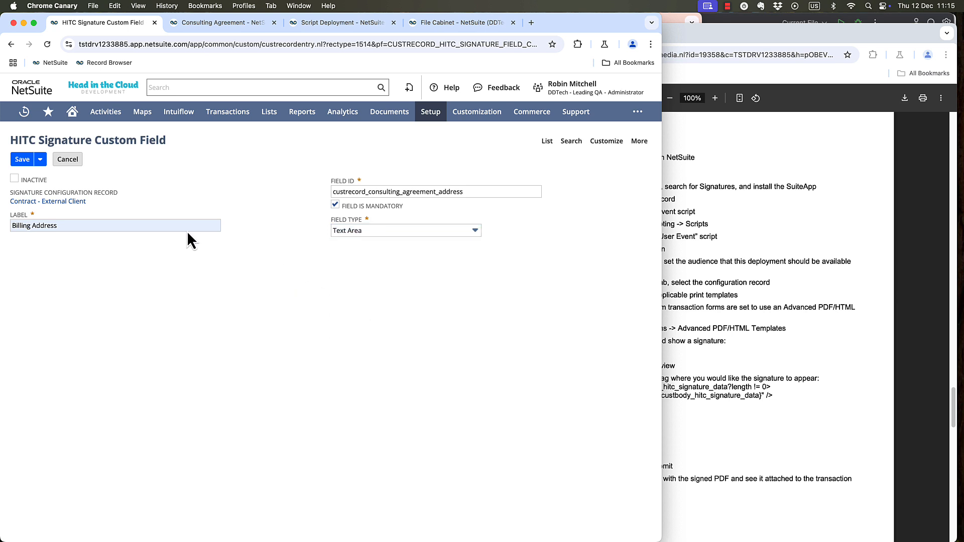
pyautogui.click(21, 163)
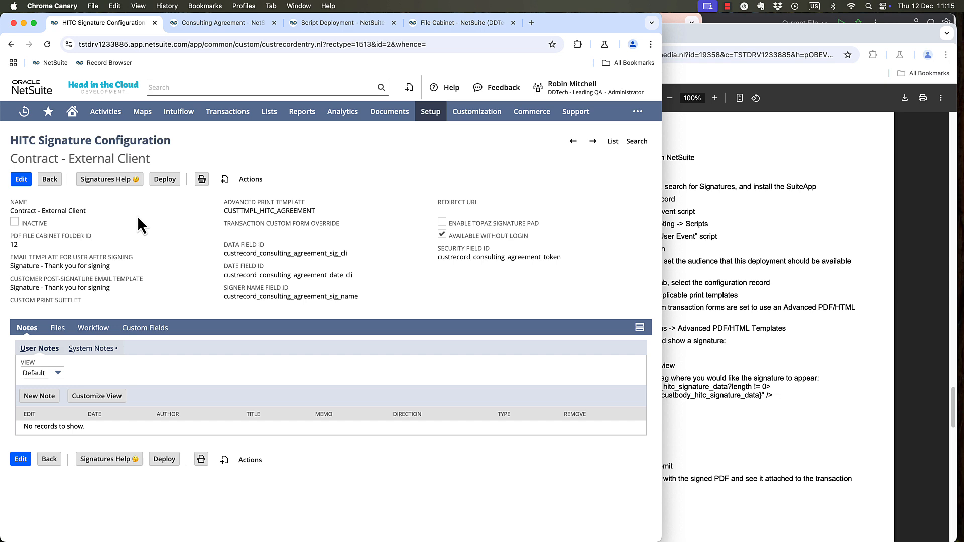
# Open the email templates in a separate browser tab and edit the Contract - Request Signature template.
pyautogui.moveTo(398, 111)
pyautogui.moveTo(402, 153)
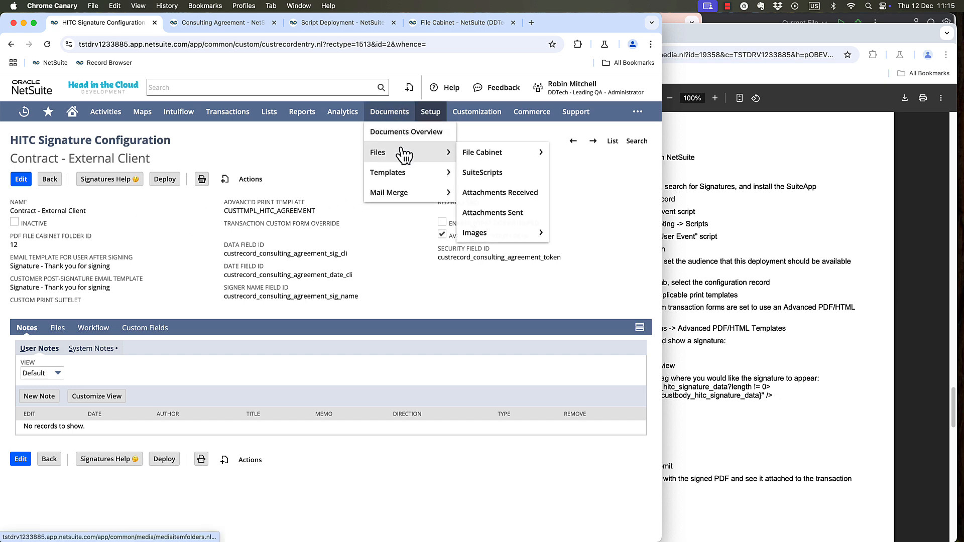
pyautogui.moveTo(471, 154)
pyautogui.moveTo(402, 170)
pyautogui.keyDown('super'); pyautogui.click(476, 176); pyautogui.keyUp('super')
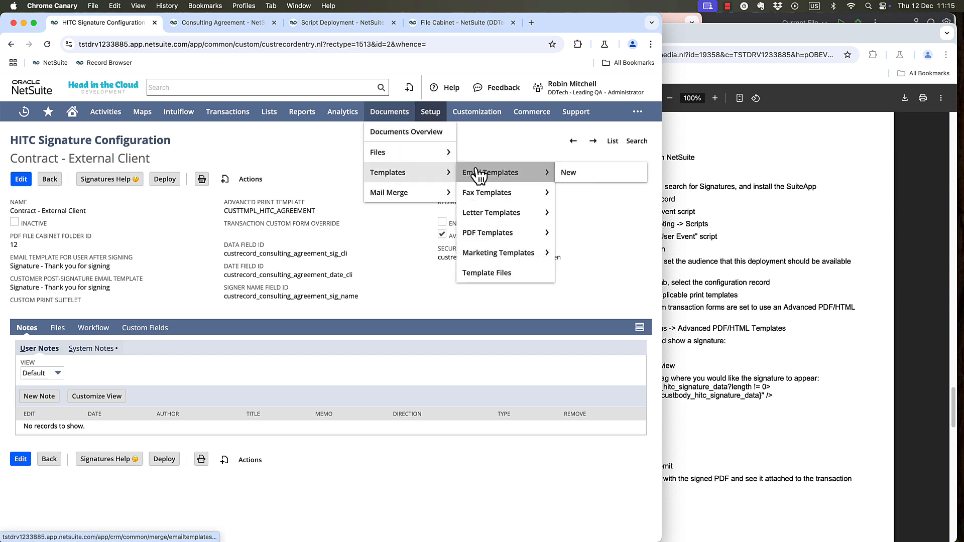
pyautogui.click(221, 23)
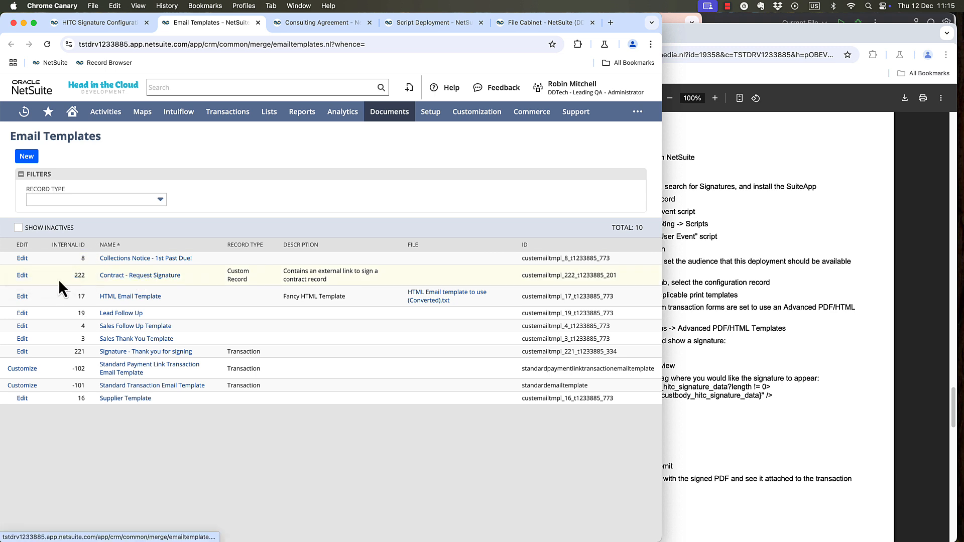
pyautogui.click(23, 275)
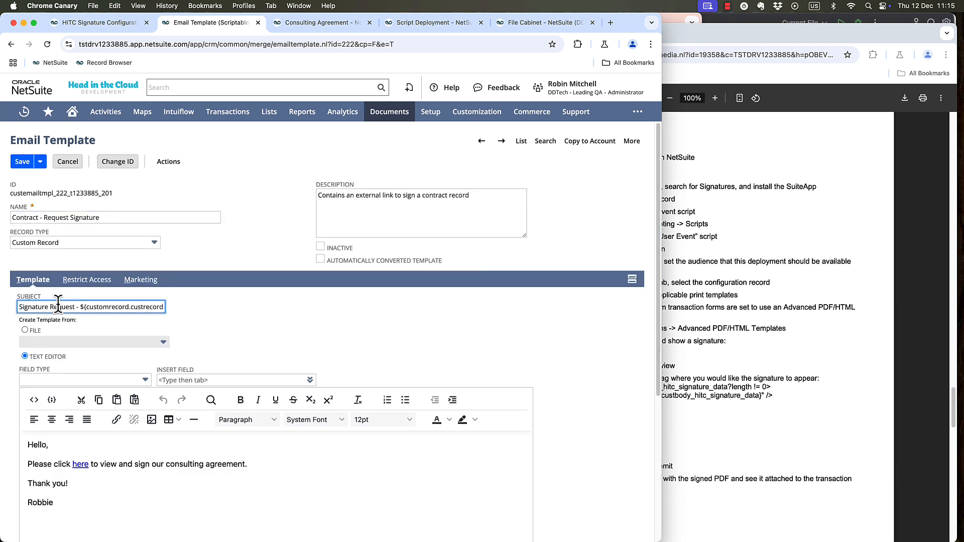
# Examine the template's subject and message text, and display the HTML source of the message.
pyautogui.moveTo(58, 307); pyautogui.dragTo(15, 307)
pyautogui.doubleClick(122, 307)
pyautogui.click(134, 307)
pyautogui.click(125, 307)
pyautogui.scroll(-3, 130, 281)
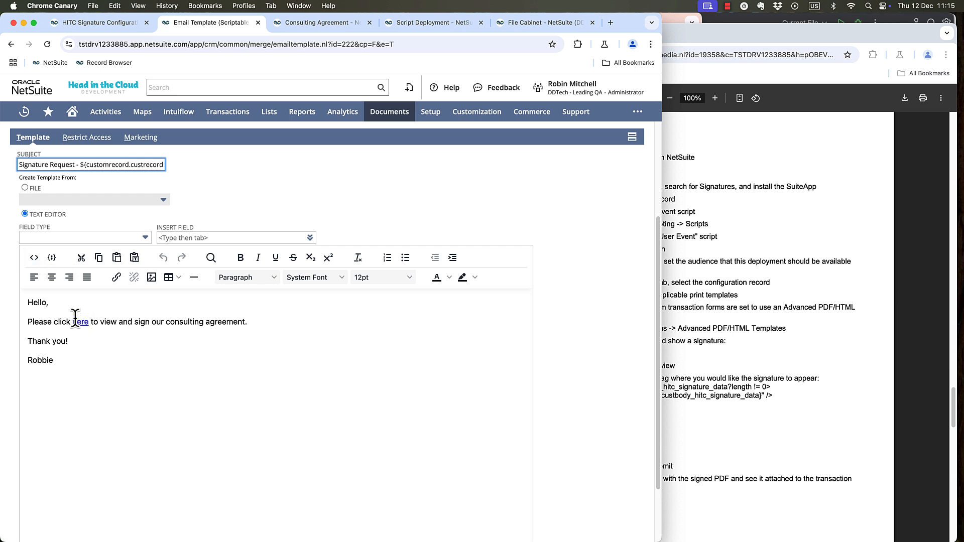
pyautogui.click(33, 257)
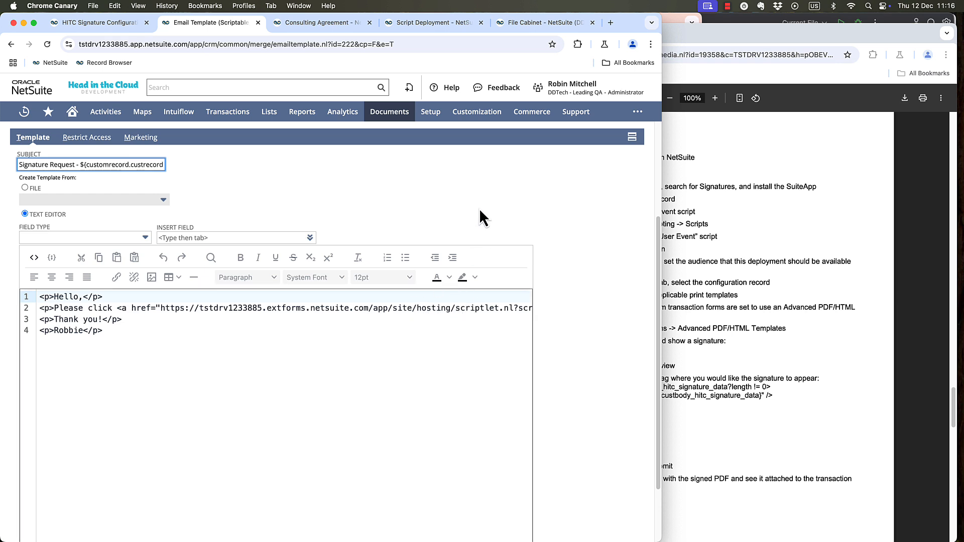
# Find the HITC Signature Suitelet script in a separate browser tab and open its script deployment.
pyautogui.moveTo(467, 123)
pyautogui.moveTo(489, 196)
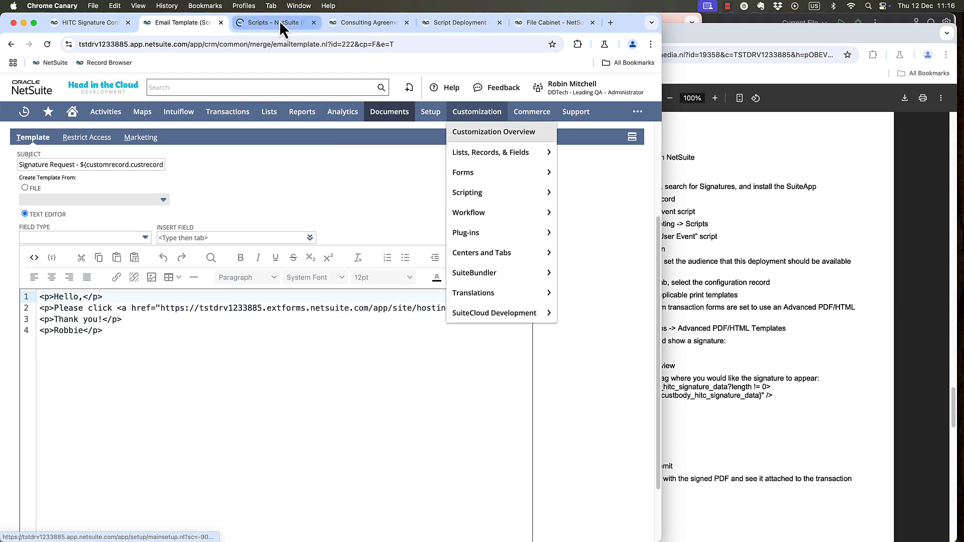
pyautogui.click(277, 23)
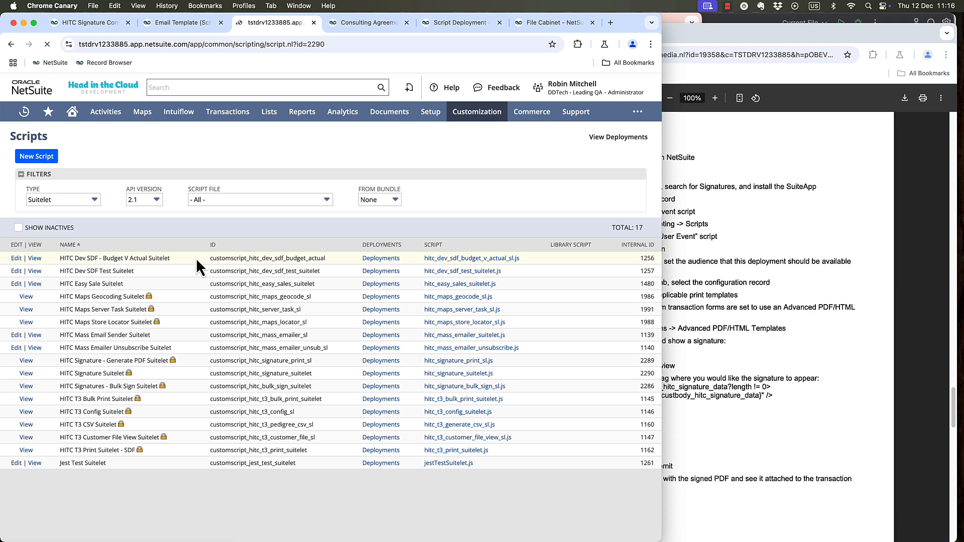
pyautogui.click(256, 277)
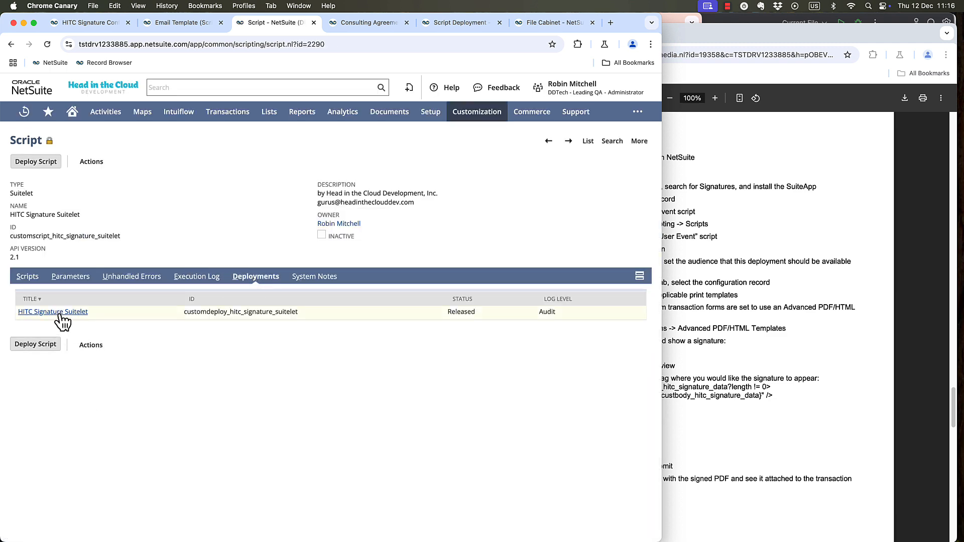
pyautogui.click(59, 313)
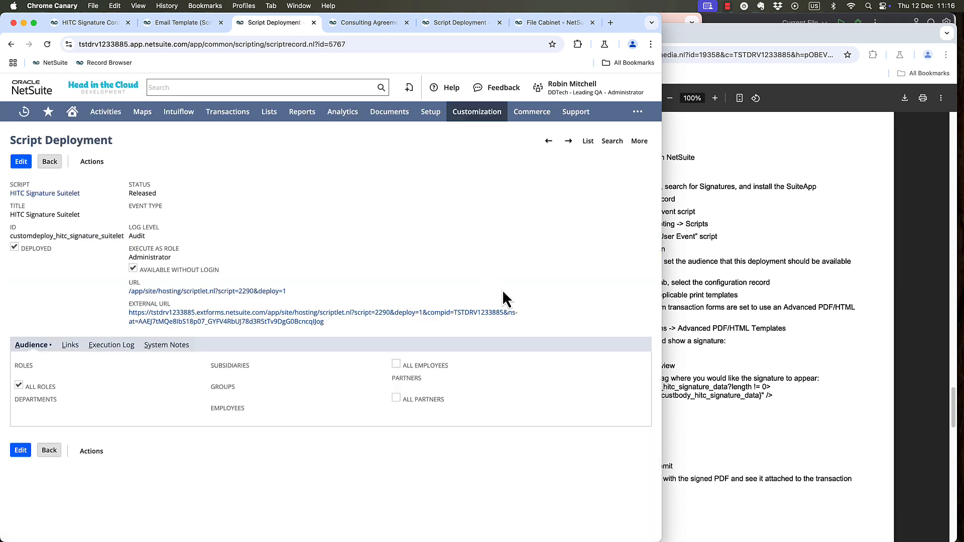
# Copy the HITC Signature Suitelet deployment's external URL and replace the base URL of the email template's signing link with it, keeping the parameters after it.
pyautogui.moveTo(337, 325); pyautogui.dragTo(129, 311)
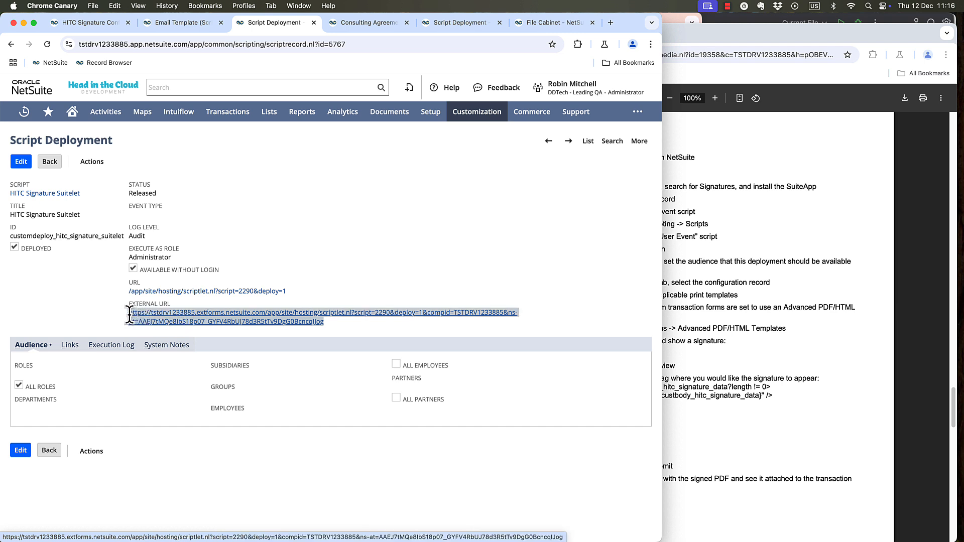
pyautogui.click(200, 26)
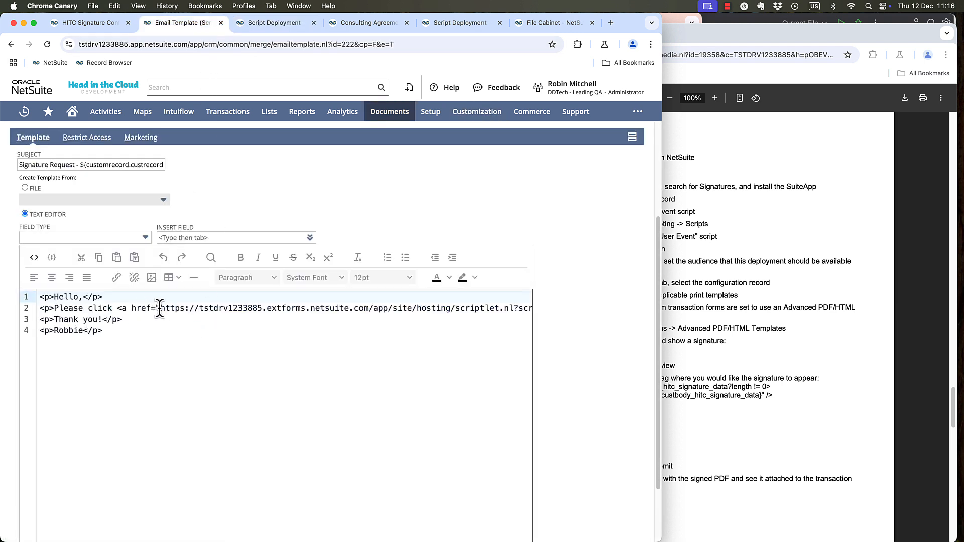
pyautogui.moveTo(159, 307); pyautogui.dragTo(380, 307)
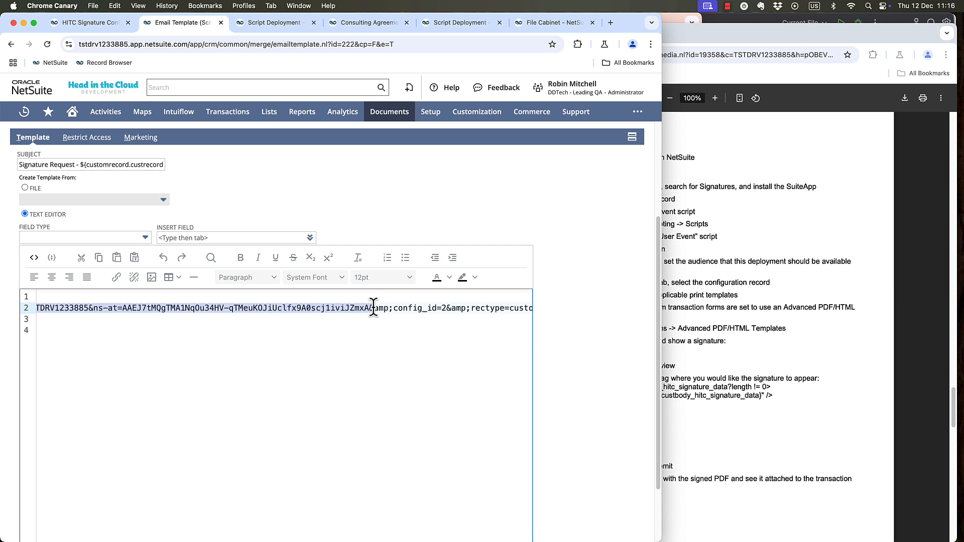
pyautogui.press('super+v')
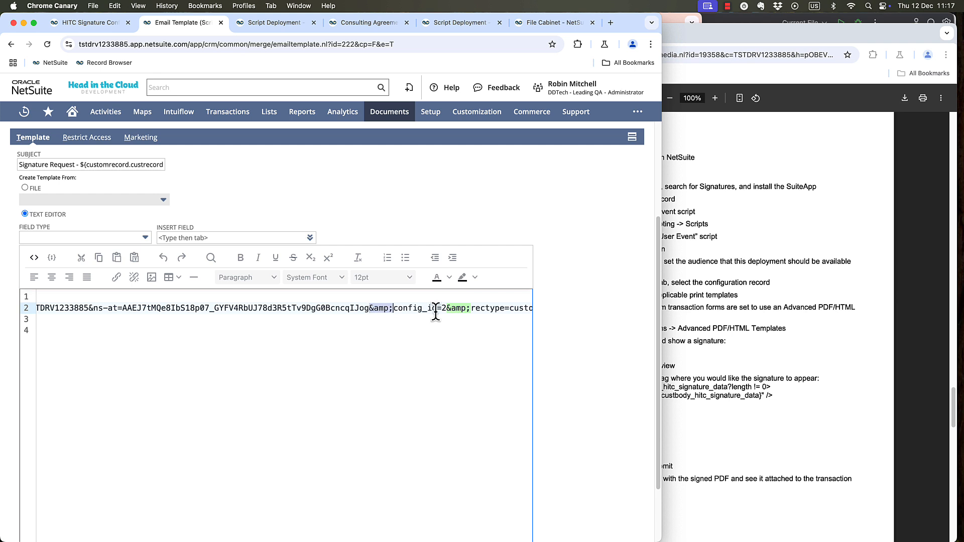
# Check the signing link's config_id against the ID in the Contract - External Client configuration record's URL, and examine the link's remaining parameters.
pyautogui.scroll(-2, 602, 327)
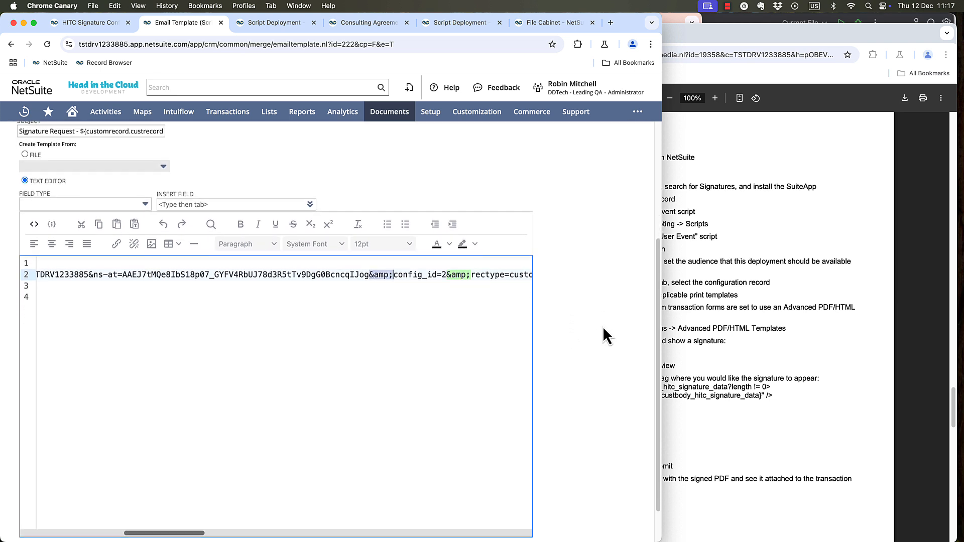
pyautogui.scroll(-1, 602, 335)
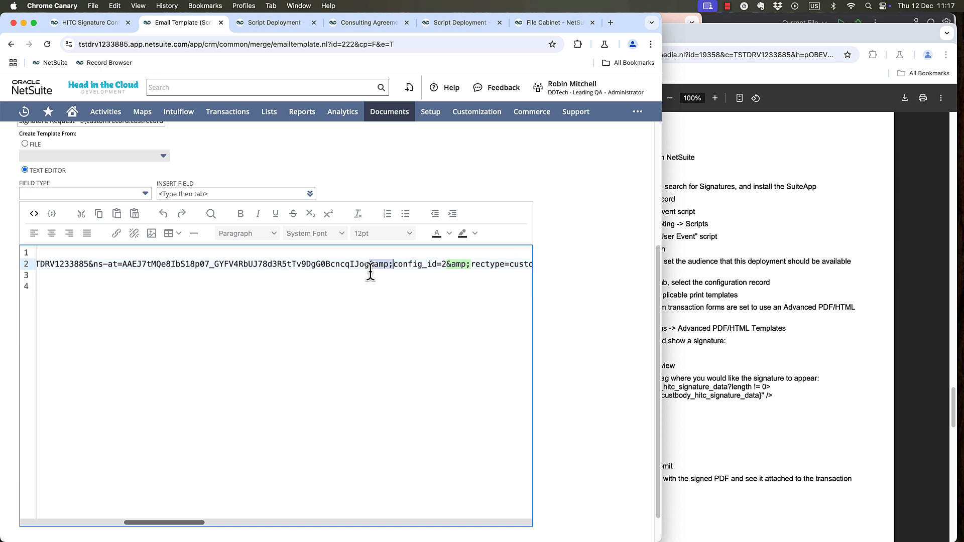
pyautogui.click(411, 265)
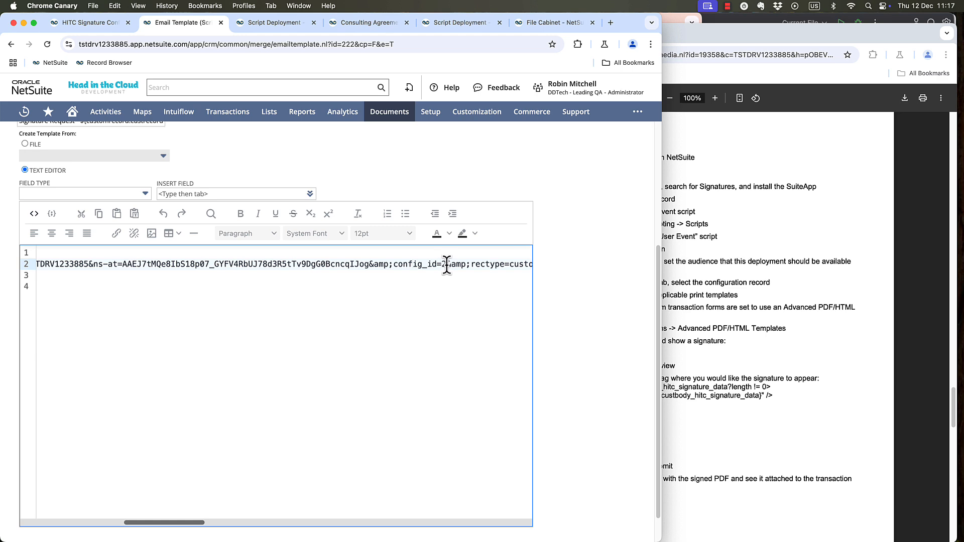
pyautogui.click(101, 23)
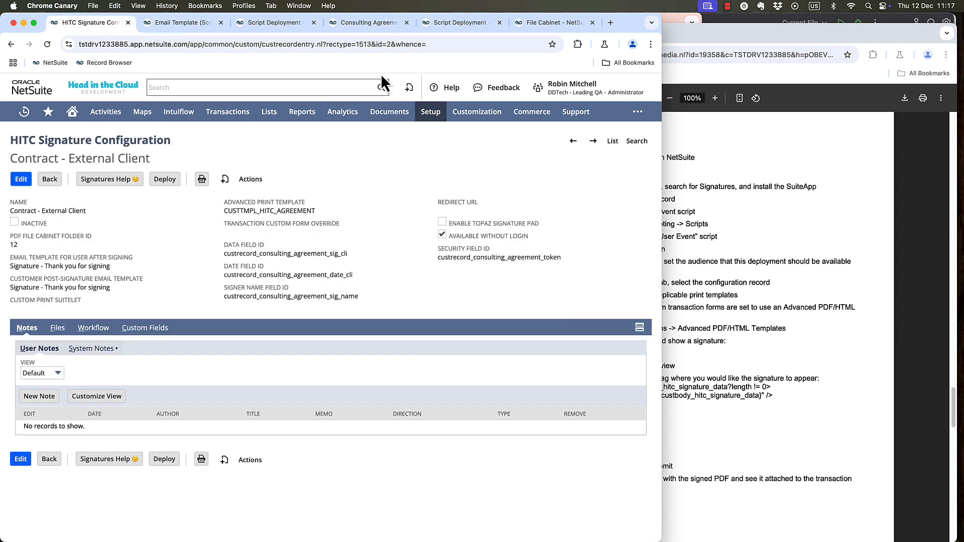
pyautogui.click(389, 44)
pyautogui.click(384, 44)
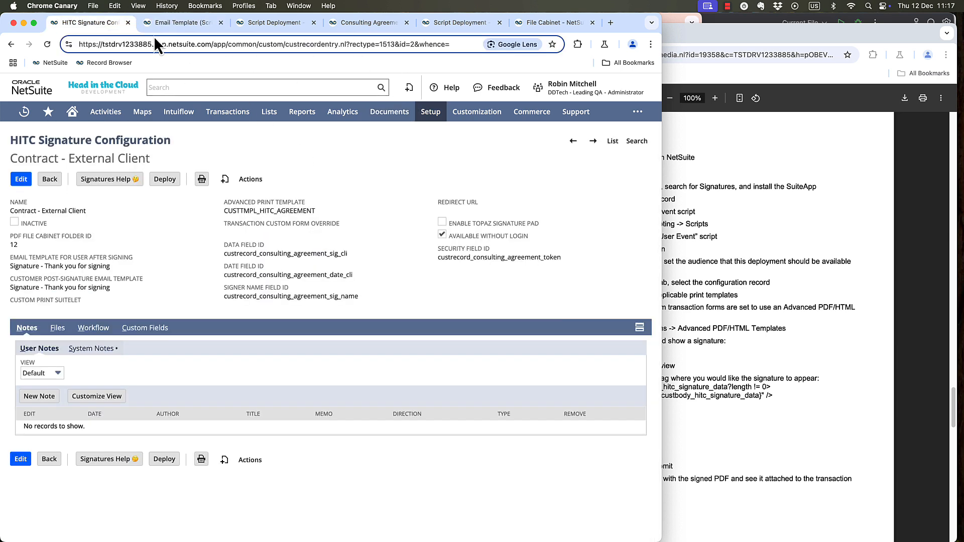
pyautogui.click(162, 23)
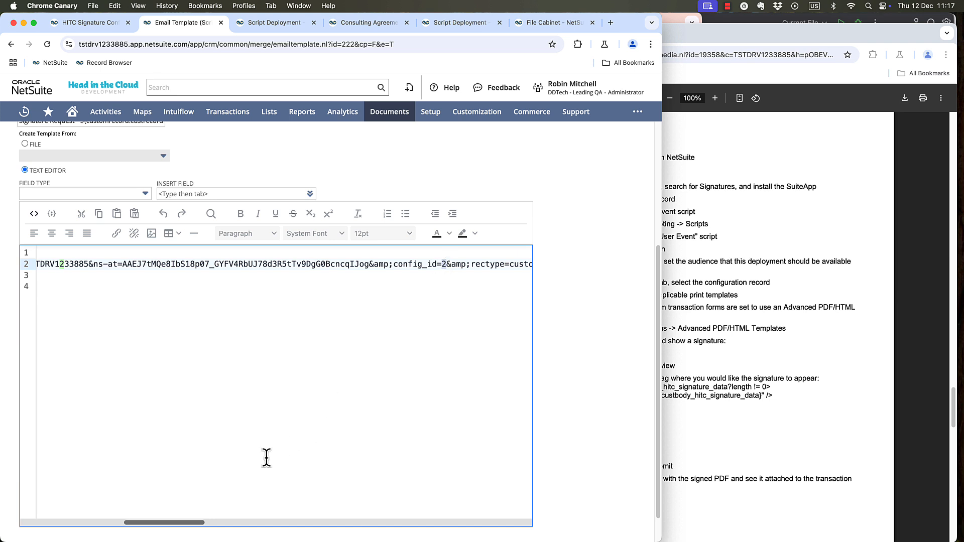
pyautogui.moveTo(200, 523); pyautogui.dragTo(241, 526)
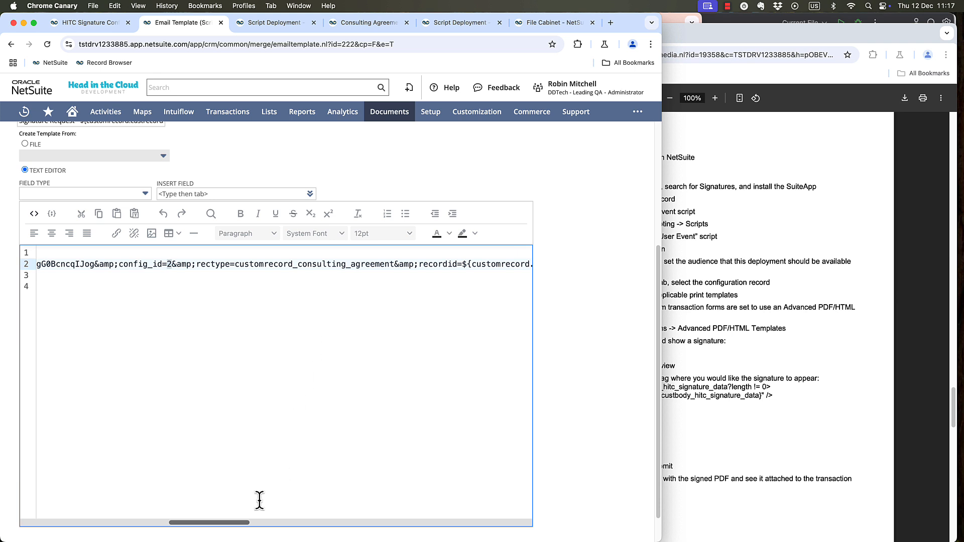
pyautogui.moveTo(239, 525); pyautogui.dragTo(274, 524)
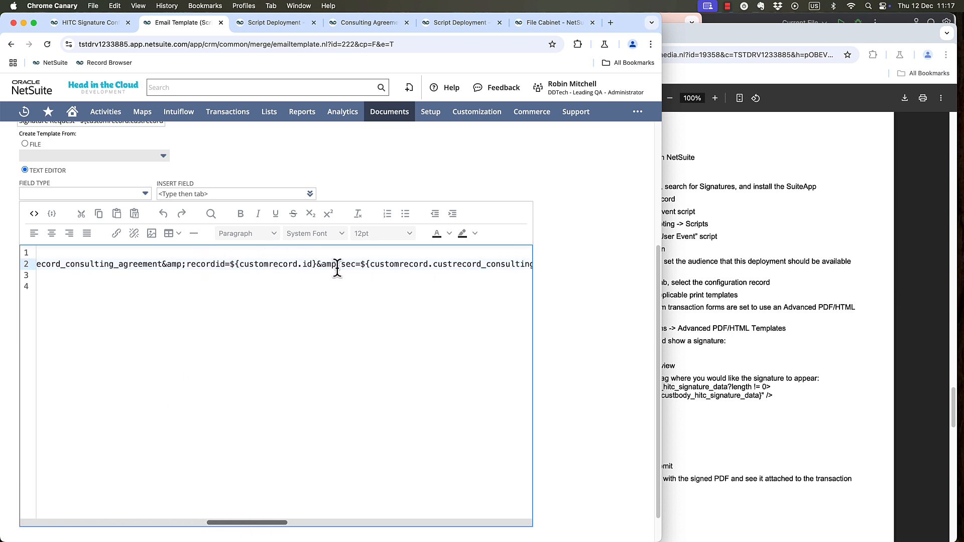
pyautogui.moveTo(263, 523); pyautogui.dragTo(293, 525)
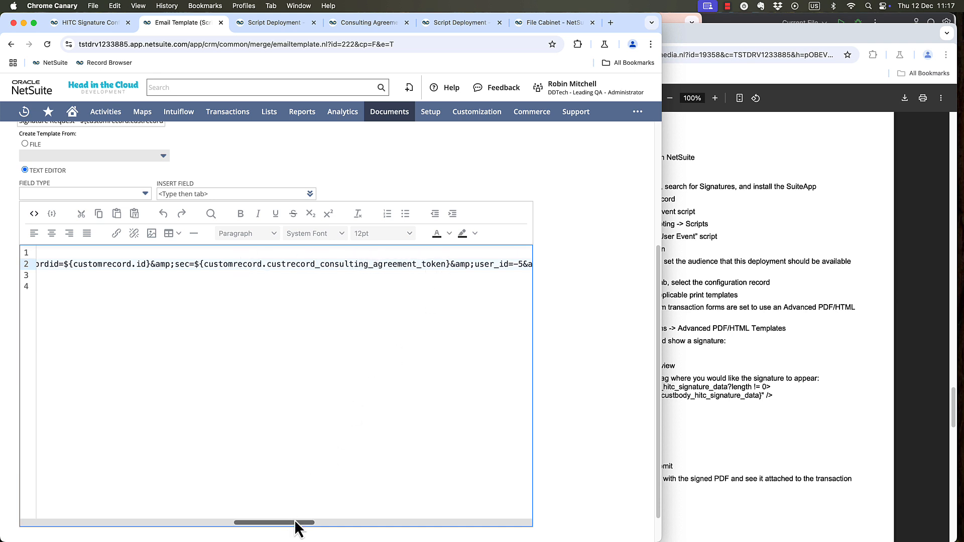
pyautogui.moveTo(296, 522); pyautogui.dragTo(317, 523)
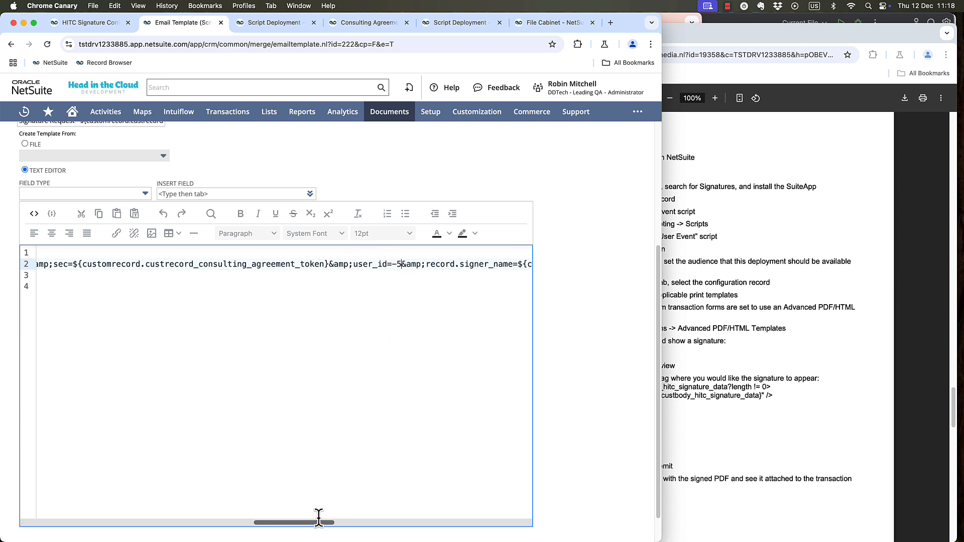
# Check the signing link's user_id against the sending employee's internal ID using a global employee search.
pyautogui.moveTo(319, 522); pyautogui.dragTo(342, 524)
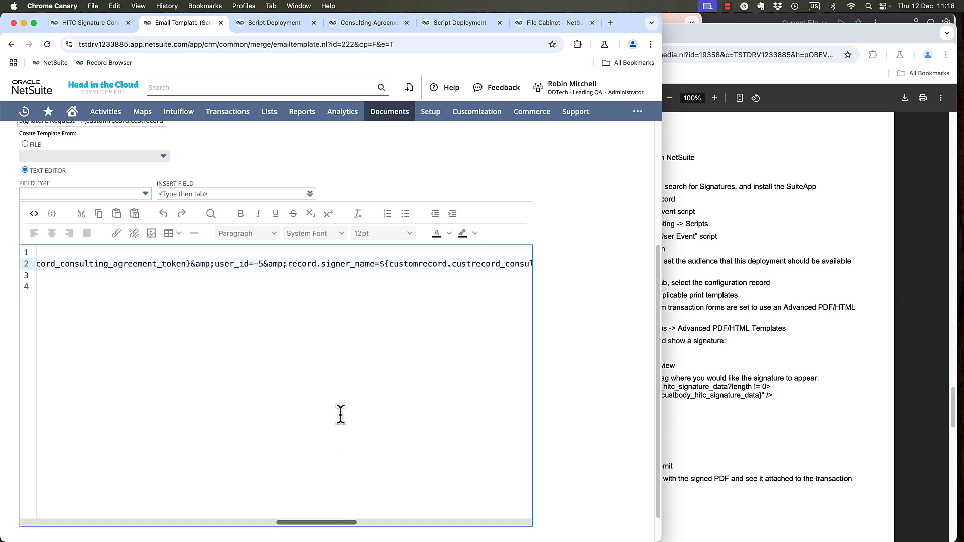
pyautogui.click(194, 87)
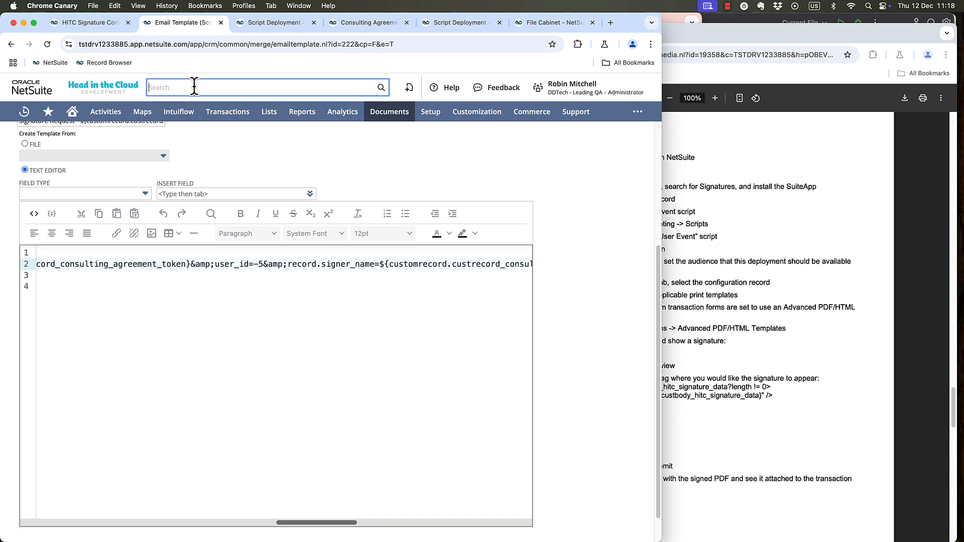
pyautogui.write('emp: Robin mit')
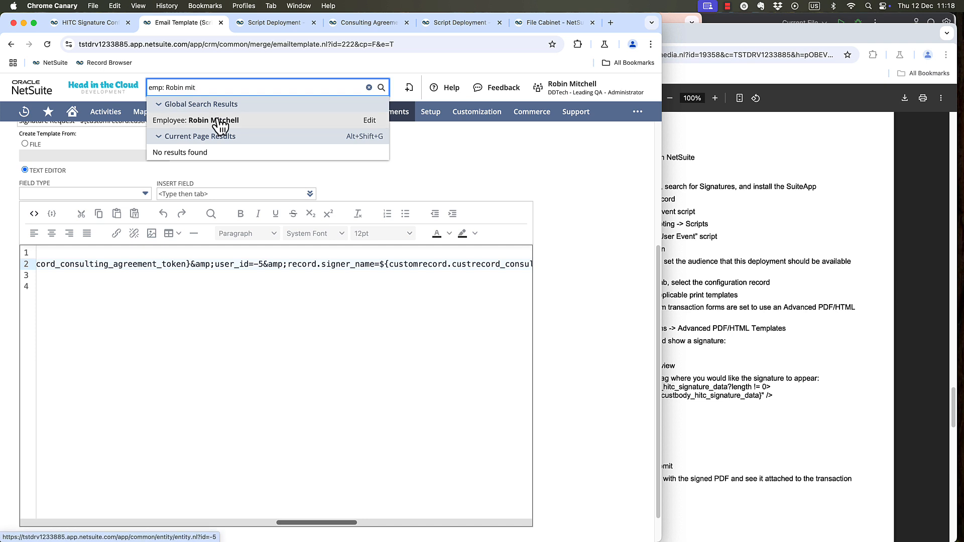
pyautogui.click(261, 264)
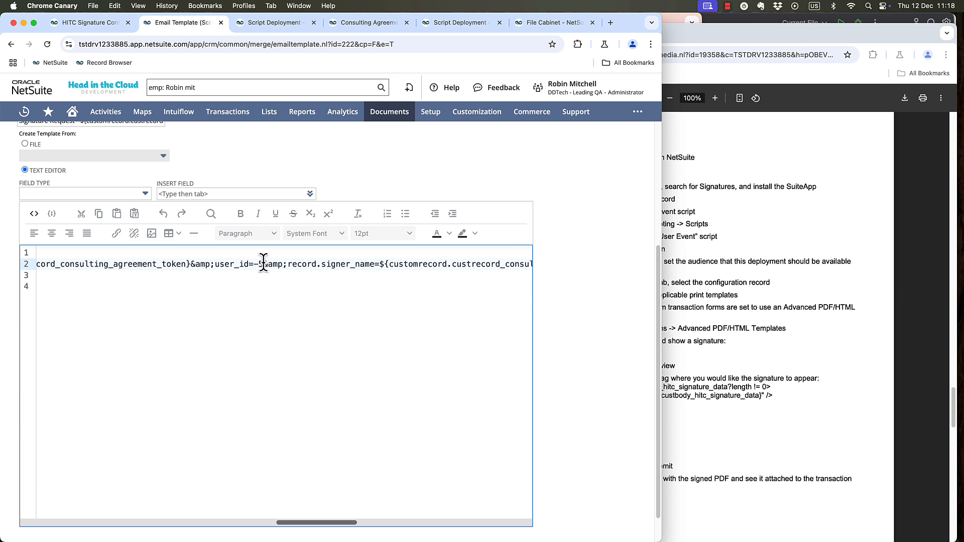
# Examine the signing link's record.signer_name and record.custrecord_consulting_agreement_address parameters through to the end of the URL.
pyautogui.hscroll(4, 358, 523)
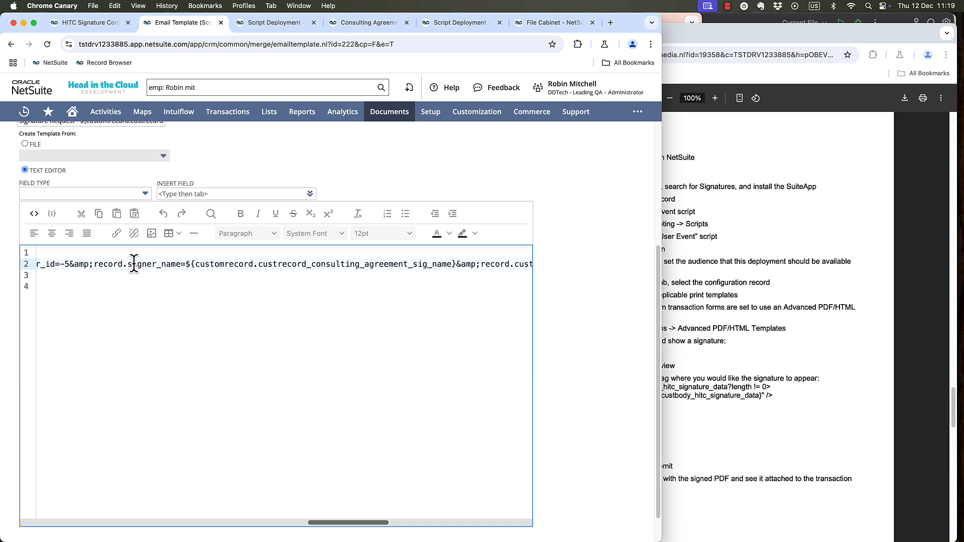
pyautogui.doubleClick(347, 263)
pyautogui.tripleClick(347, 263)
pyautogui.click(311, 265)
pyautogui.moveTo(369, 522); pyautogui.dragTo(432, 525)
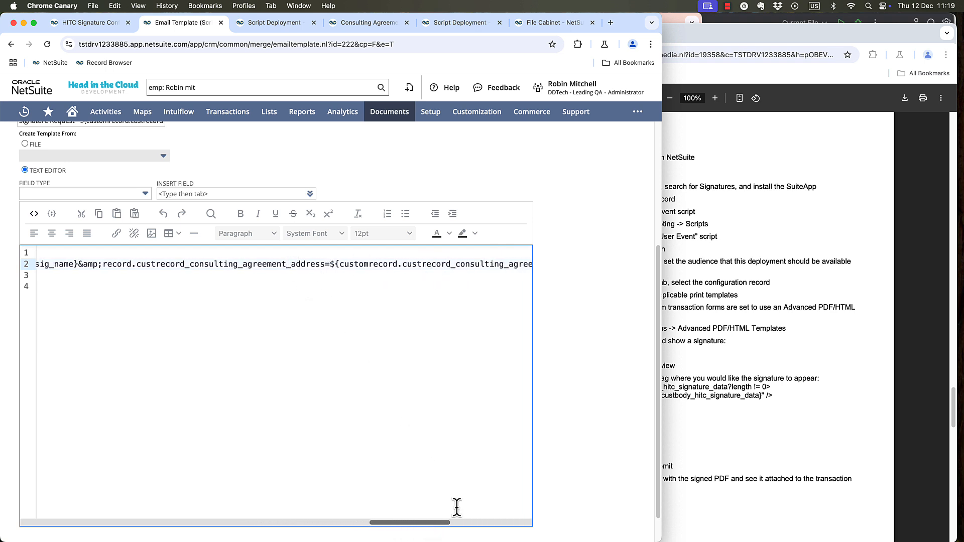
pyautogui.moveTo(446, 526); pyautogui.dragTo(466, 526)
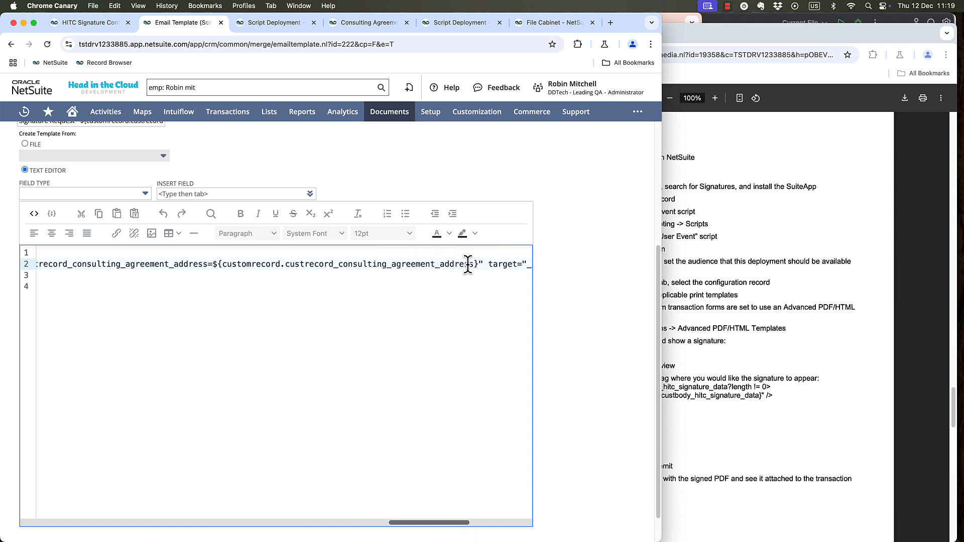
# Save the Contract - Request Signature email template and accept changing a template already used for a merge.
pyautogui.scroll(4, 17, 241)
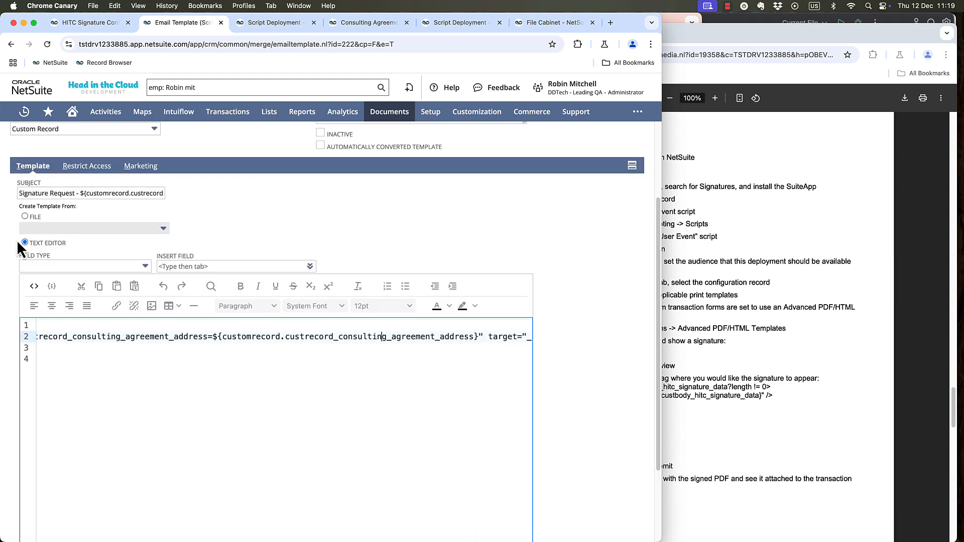
pyautogui.click(23, 162)
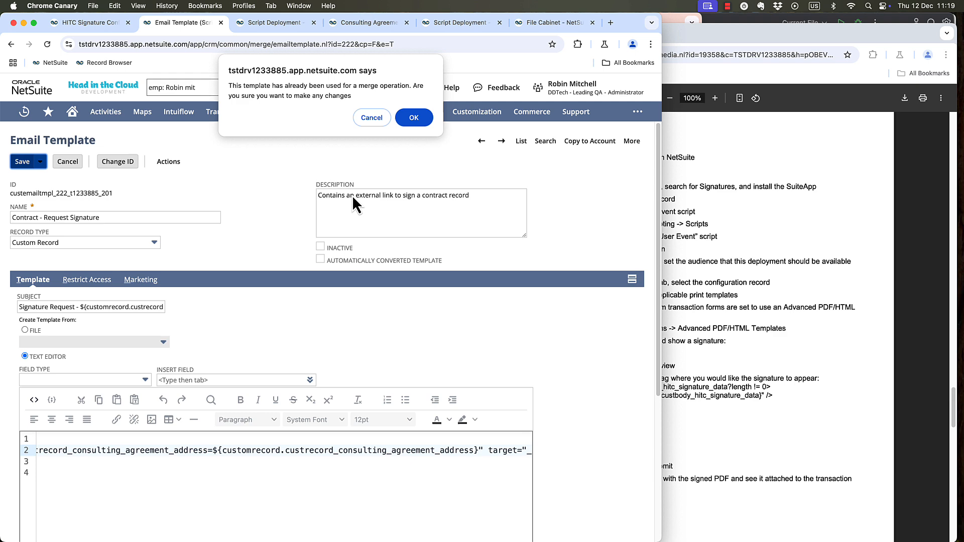
pyautogui.click(415, 118)
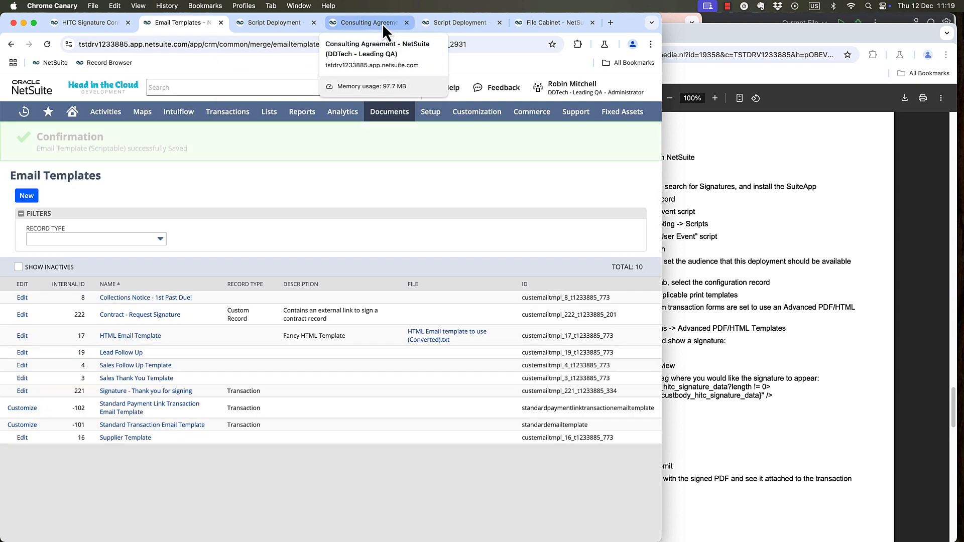
# Send an email from the 3M 2025 Contract consulting agreement to recipient 3M using the Contract - Request Signature template.
pyautogui.click(379, 24)
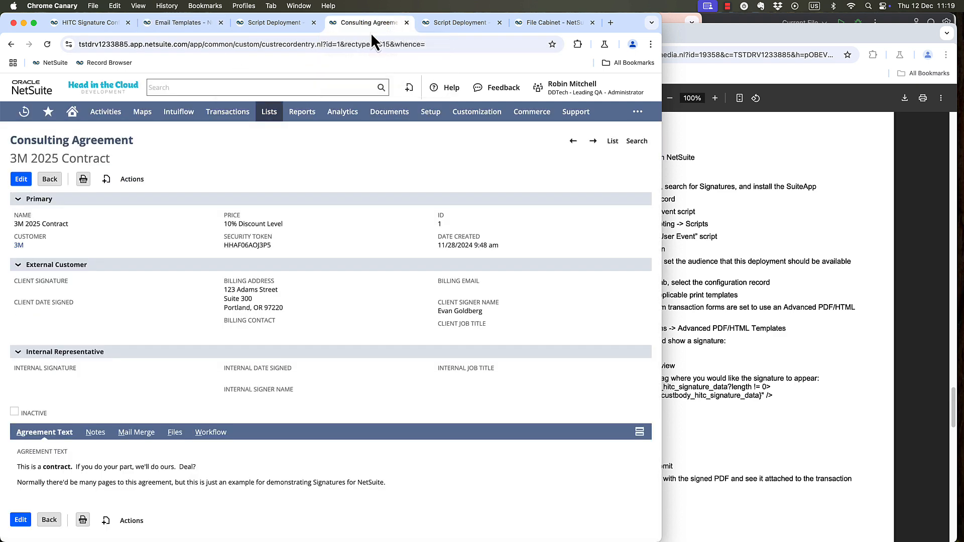
pyautogui.moveTo(131, 179)
pyautogui.click(125, 224)
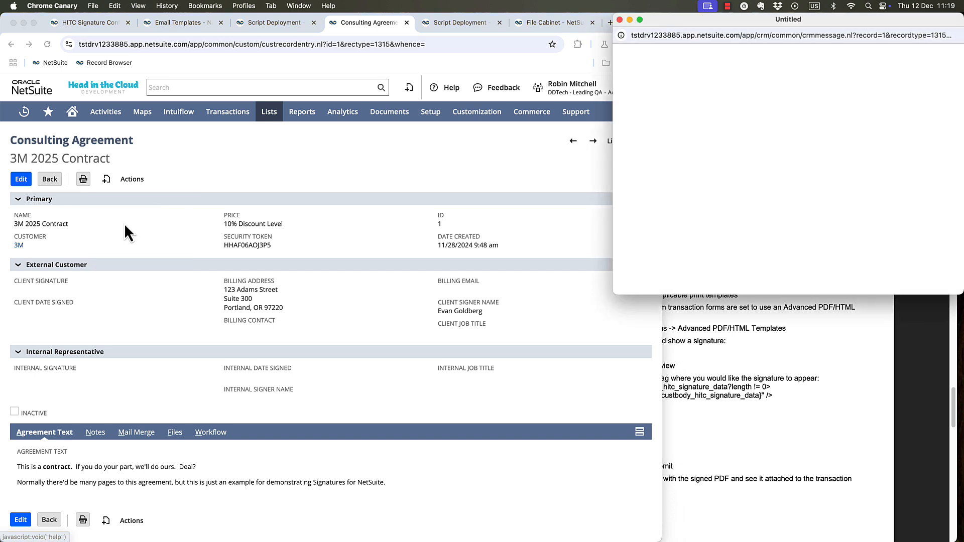
pyautogui.click(662, 149)
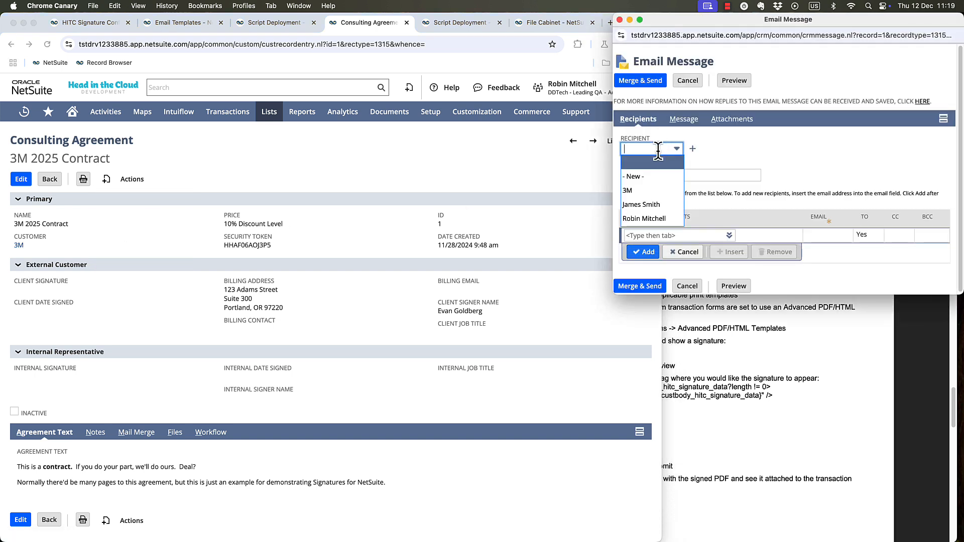
pyautogui.click(632, 192)
pyautogui.click(682, 120)
pyautogui.click(662, 149)
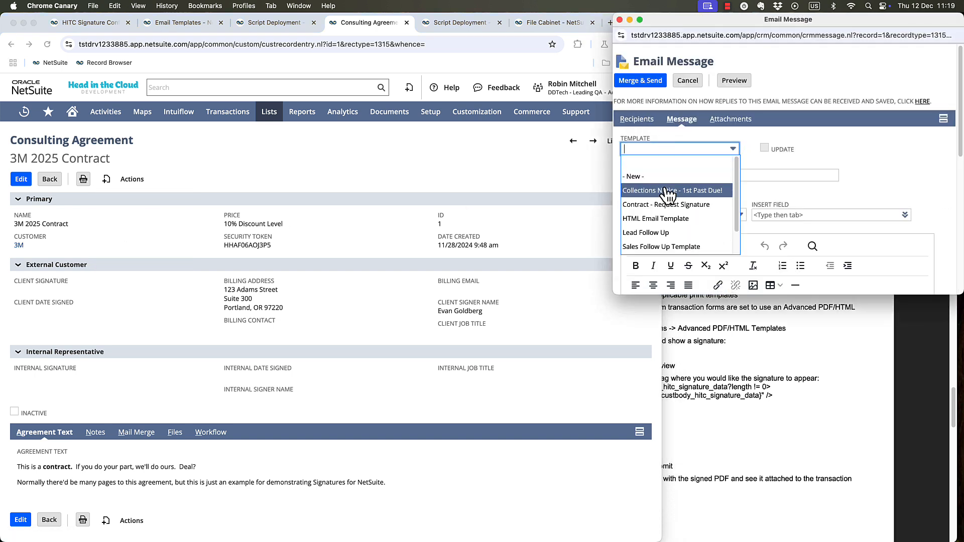
pyautogui.click(668, 206)
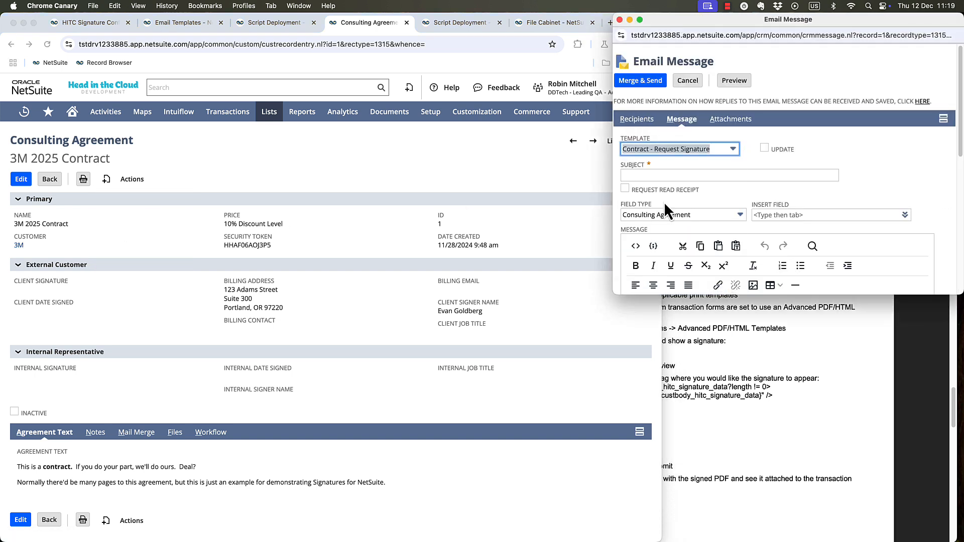
pyautogui.click(645, 84)
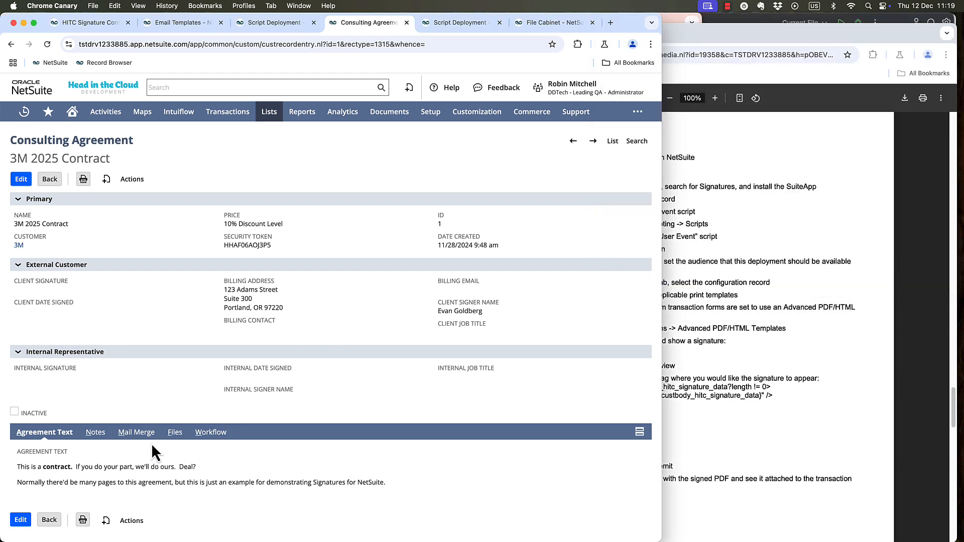
# Open the sent Signature Request - 3M message from the agreement's mail merge history, follow its signing link, and close the message window.
pyautogui.click(121, 432)
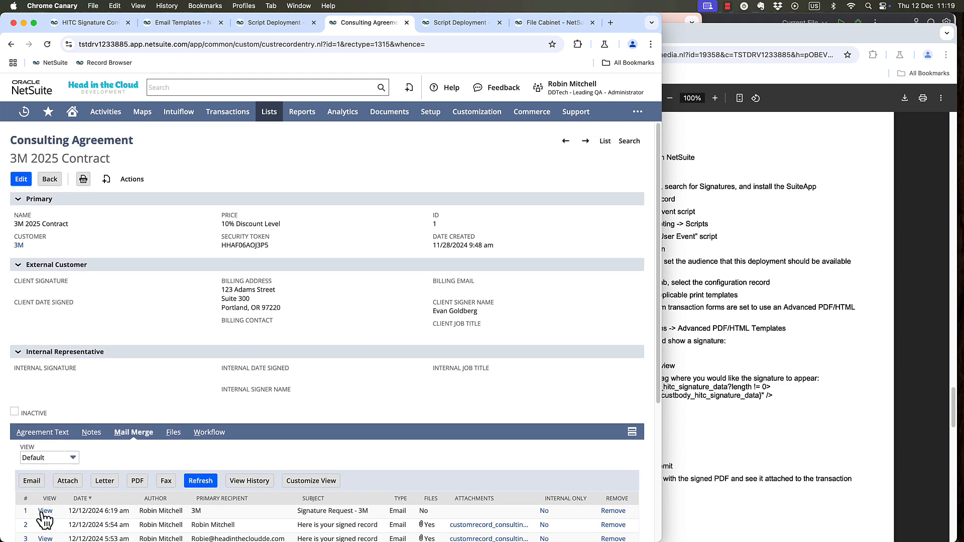
pyautogui.click(45, 511)
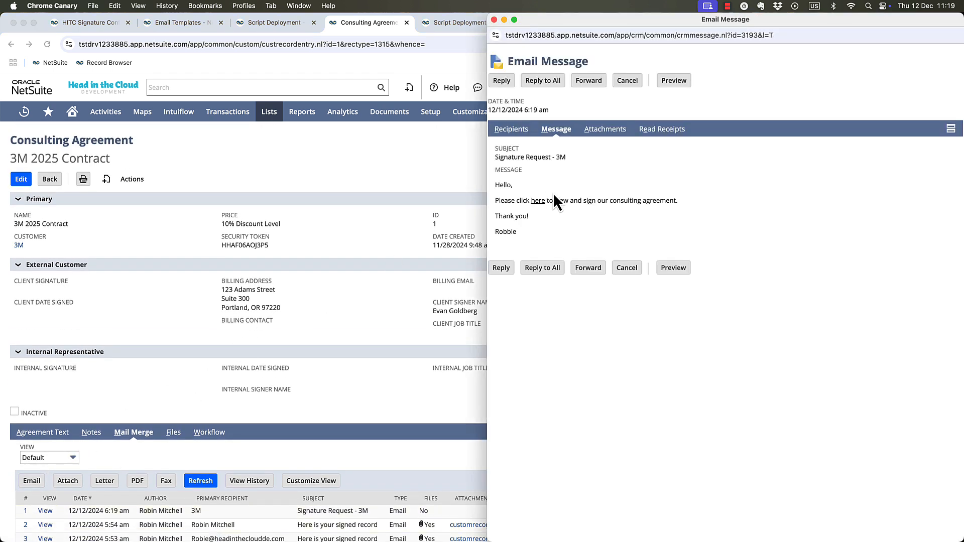
pyautogui.click(539, 200)
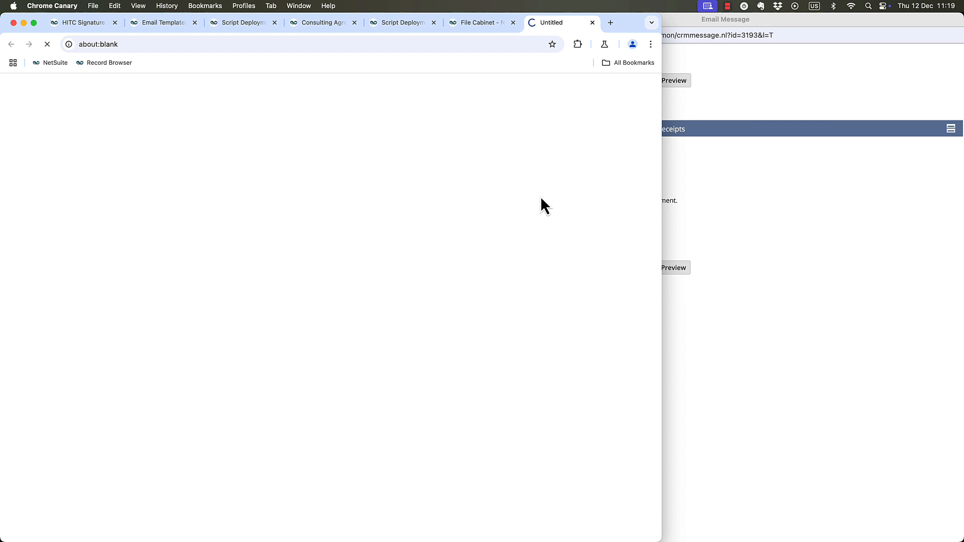
pyautogui.click(749, 81)
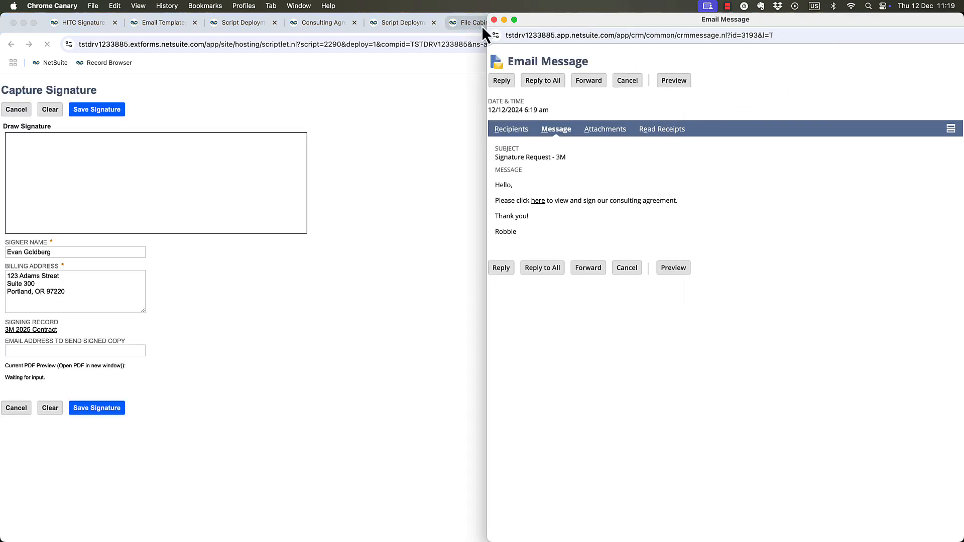
pyautogui.click(495, 20)
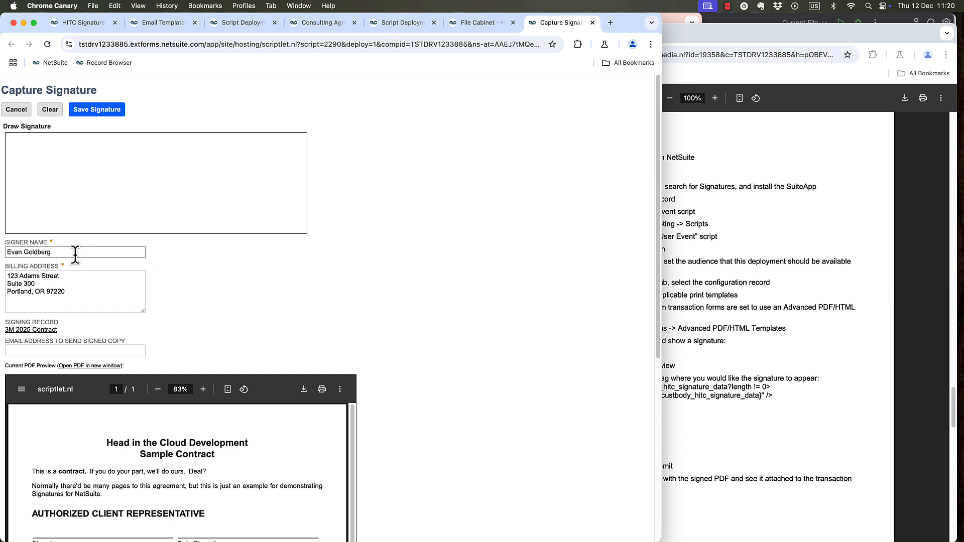
# Review the signing form, draw a signature, enter an email address for the signed copy, and save the signature.
pyautogui.scroll(-2, 502, 267)
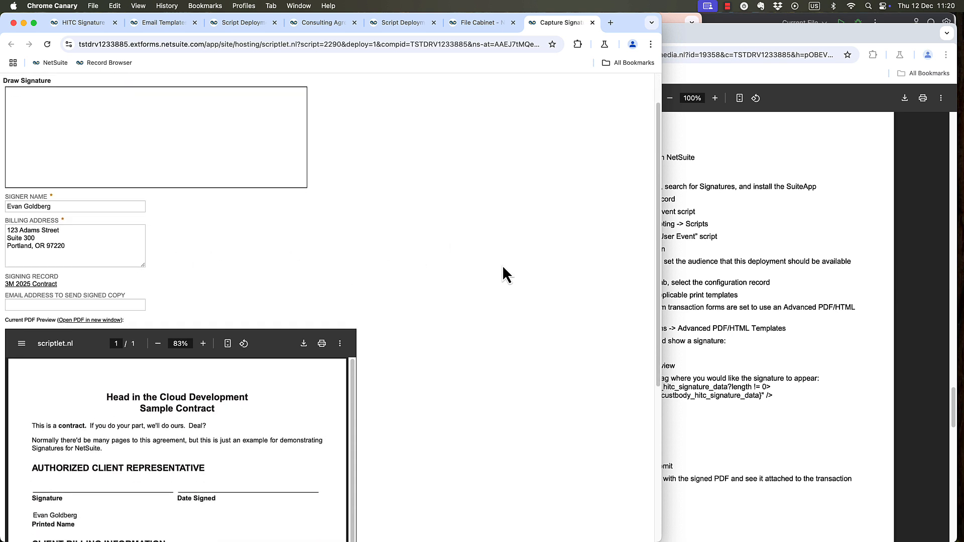
pyautogui.scroll(2, 503, 266)
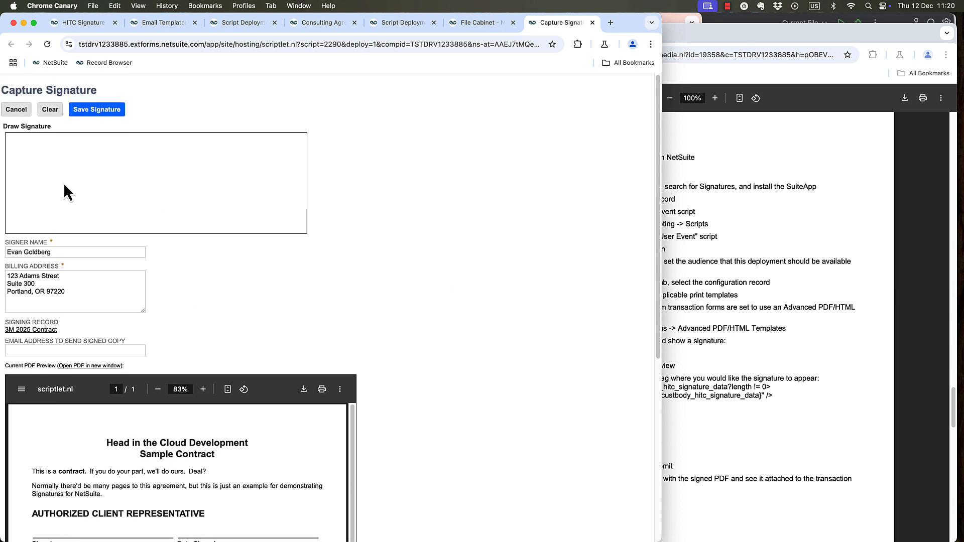
pyautogui.moveTo(48, 177); pyautogui.dragTo(189, 166)
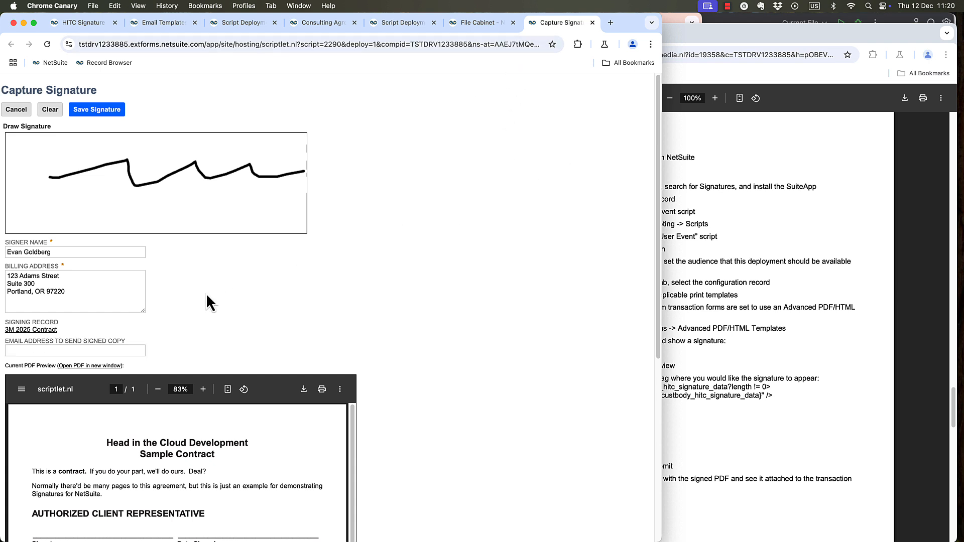
pyautogui.click(123, 349)
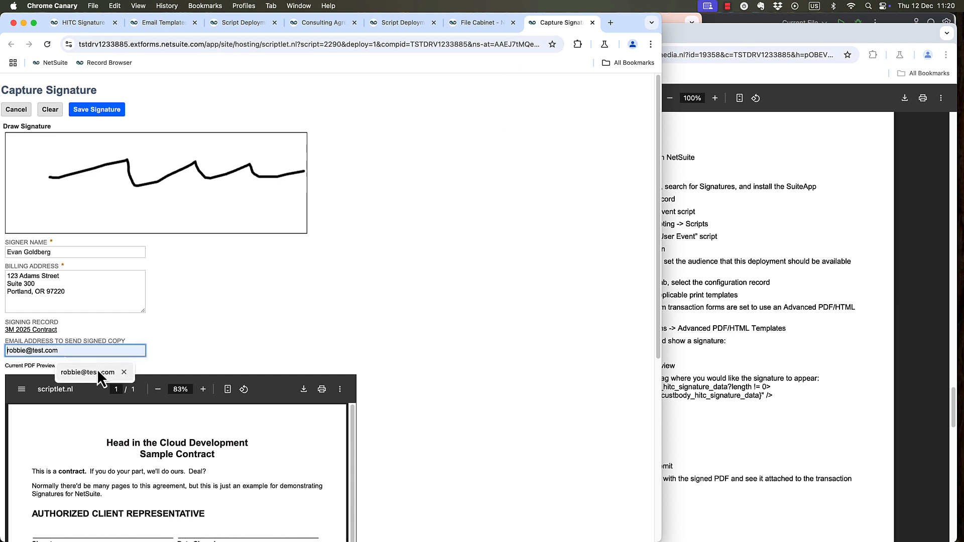
pyautogui.click(88, 372)
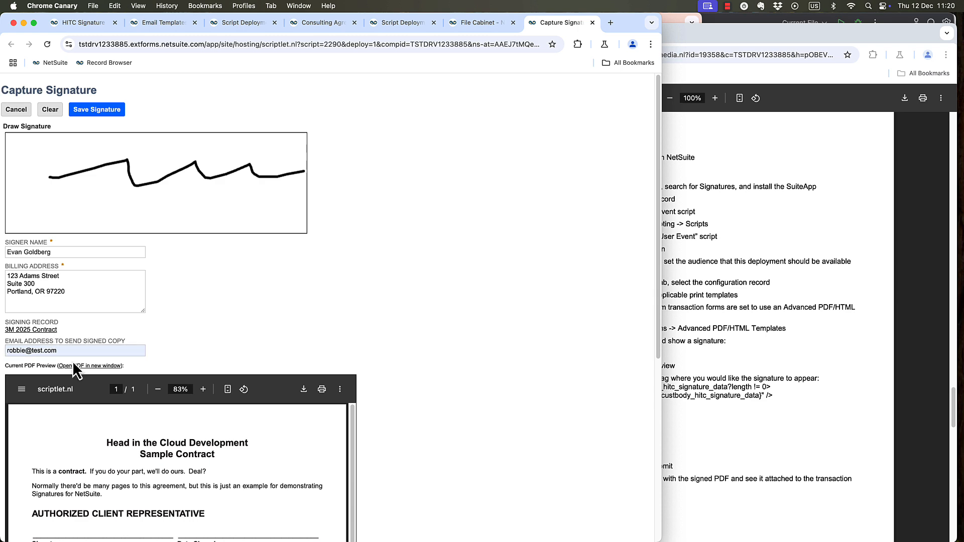
pyautogui.click(101, 111)
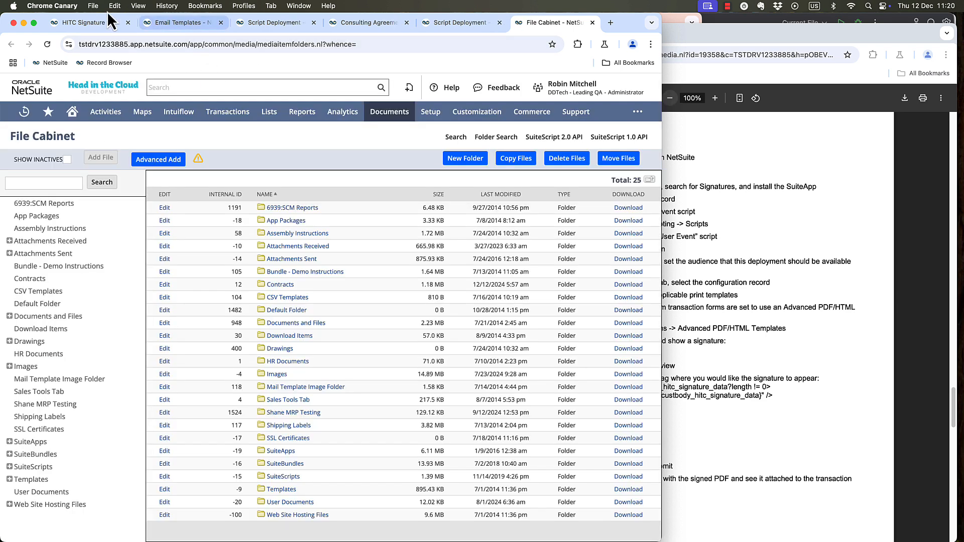
# Reload the 3M 2025 Contract consulting agreement record and check its client signature and client date signed fields.
pyautogui.click(76, 23)
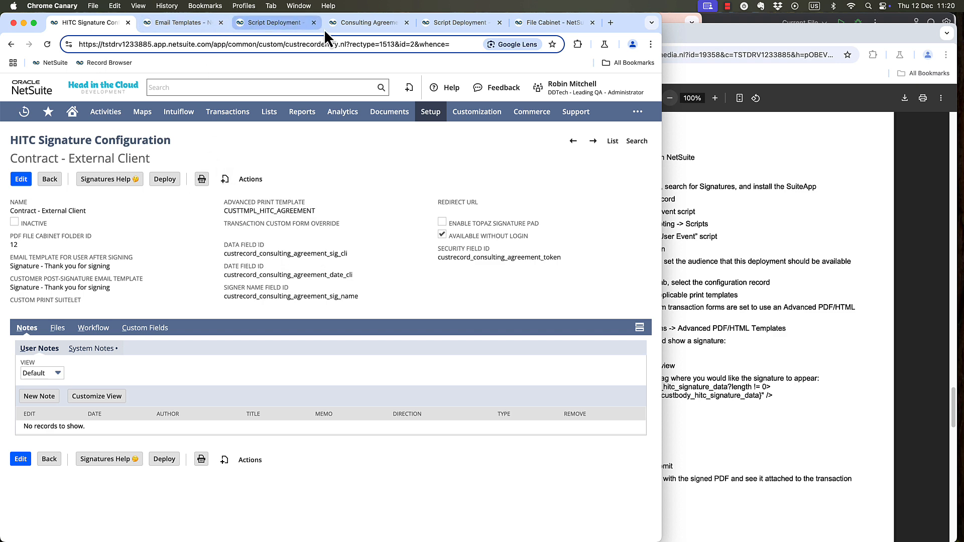
pyautogui.click(336, 23)
pyautogui.click(47, 44)
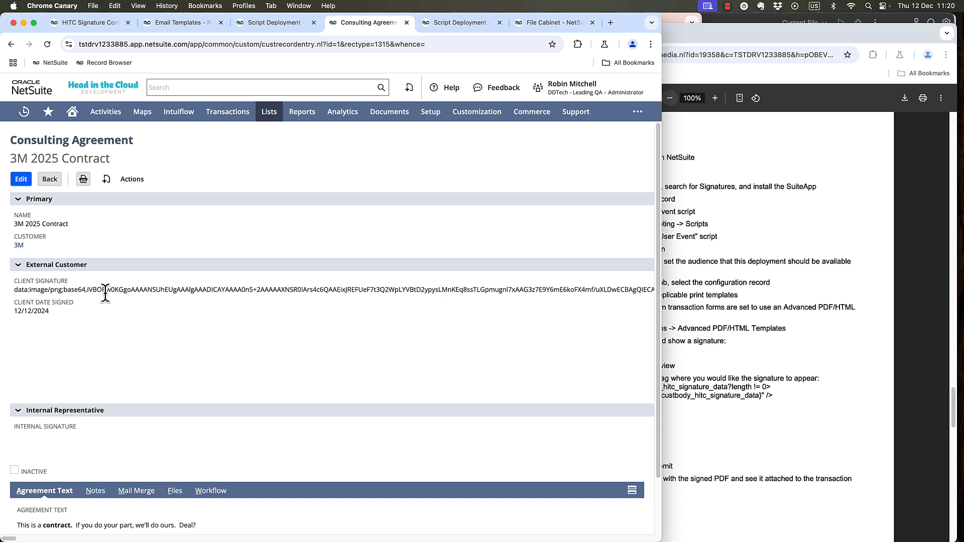
pyautogui.scroll(-1, 145, 341)
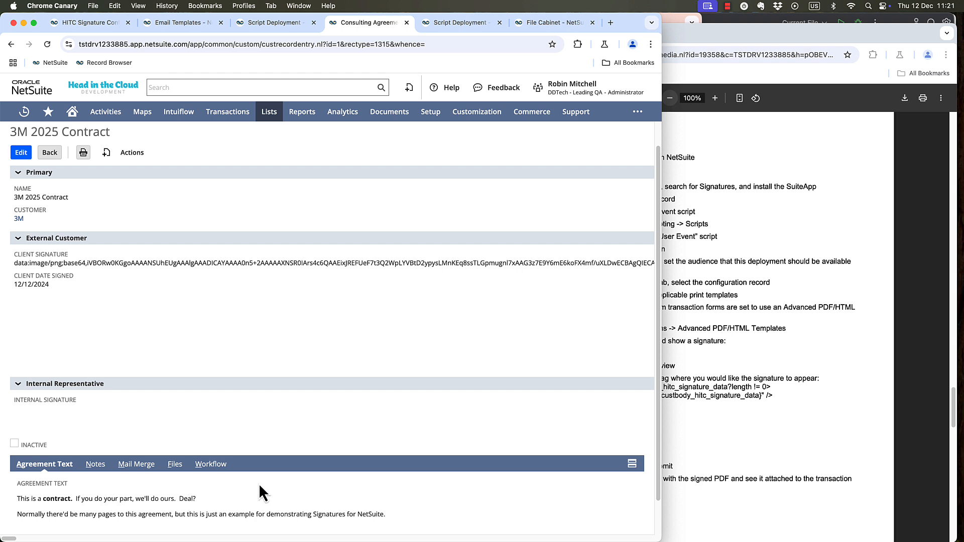
pyautogui.scroll(1, 159, 282)
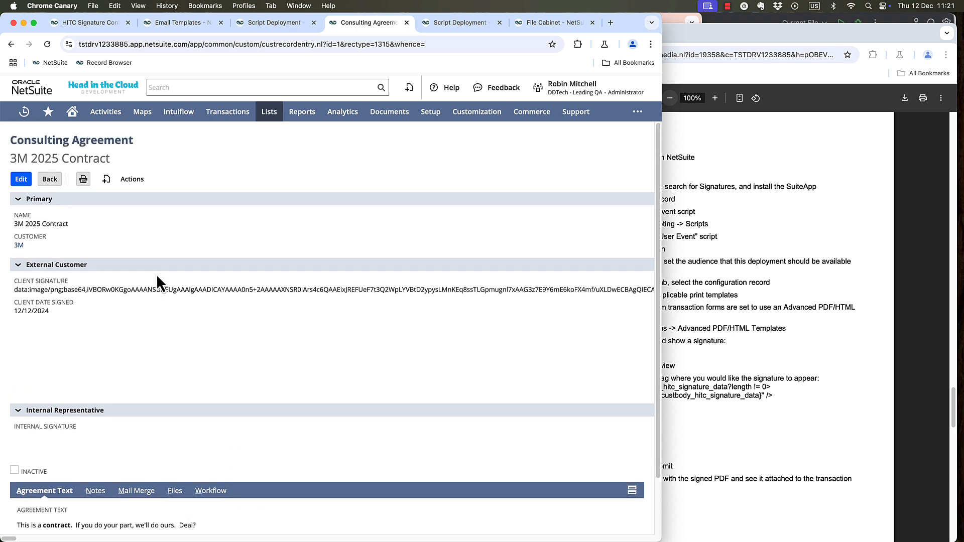
# Make a copy of the Contract - External Client signature configuration.
pyautogui.click(62, 19)
pyautogui.moveTo(259, 184)
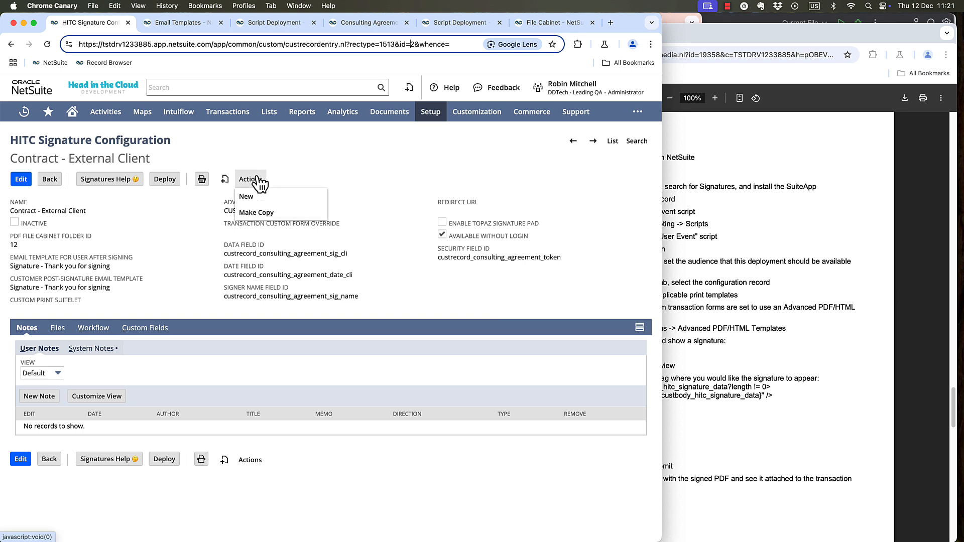
pyautogui.click(257, 212)
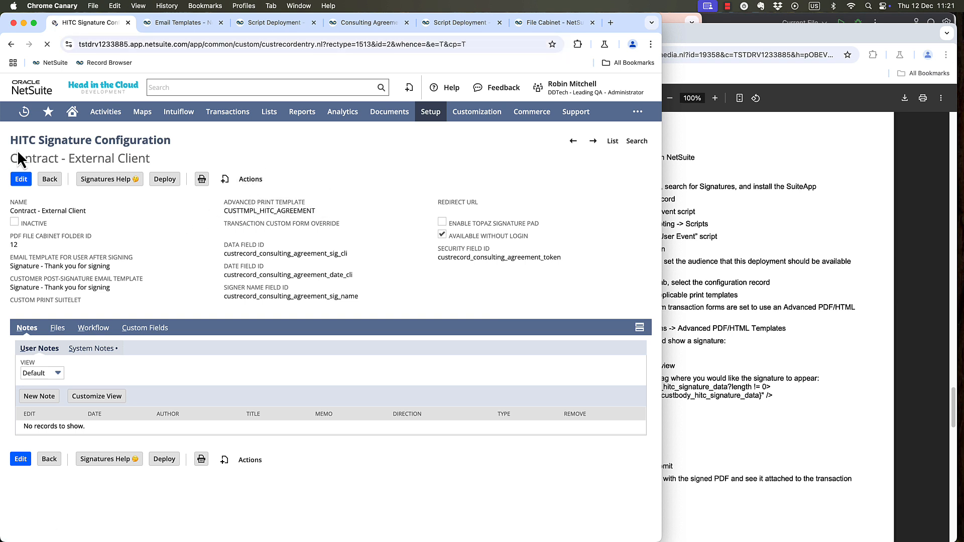
# Name the copied signature configuration Contract - Internal and clear its customer post-signature email template.
pyautogui.click(61, 190)
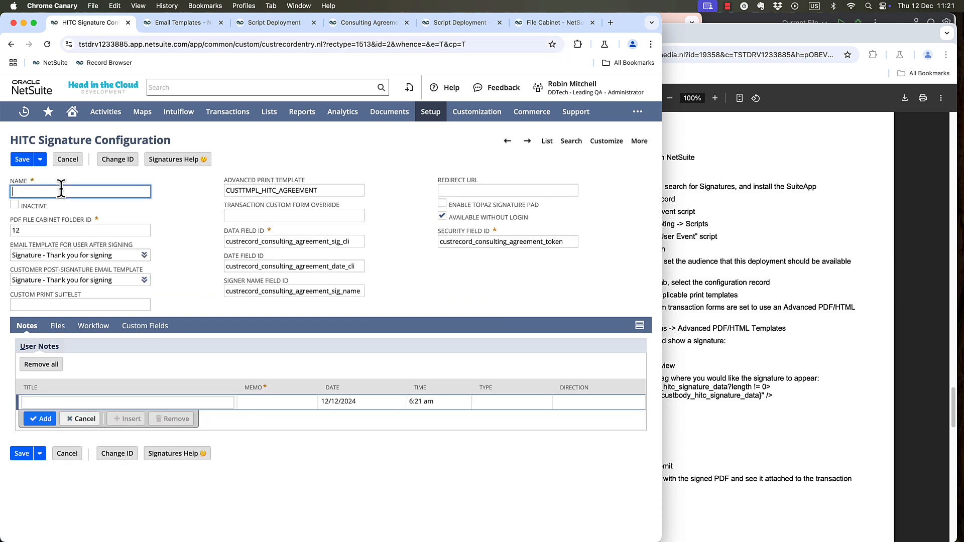
pyautogui.write('Con')
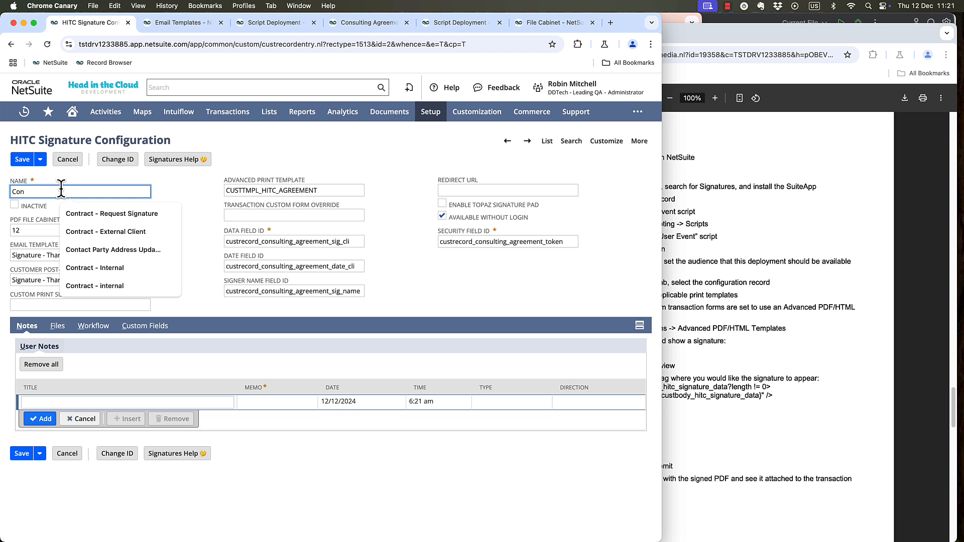
pyautogui.press('Down')
pyautogui.press('Down')
pyautogui.press('Down')
pyautogui.press('Down')
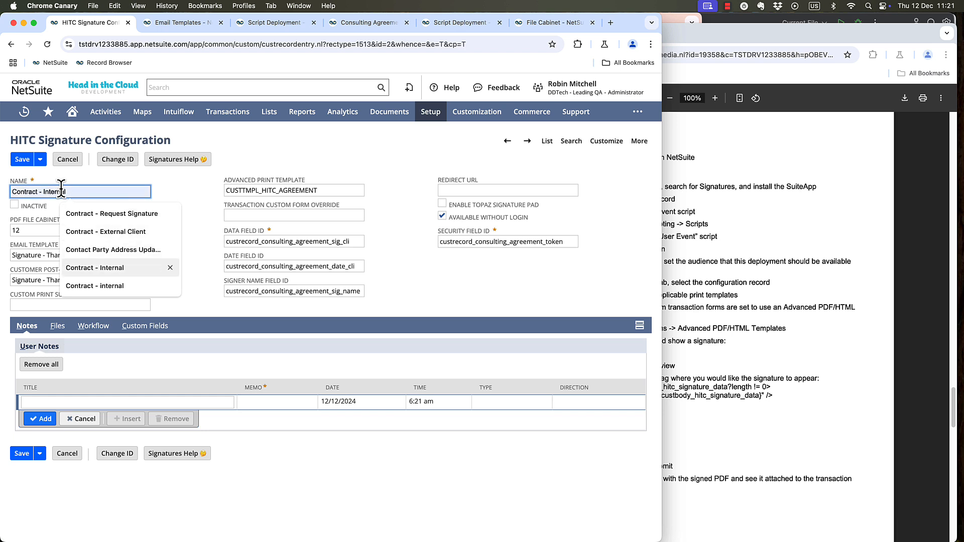
pyautogui.press('Return')
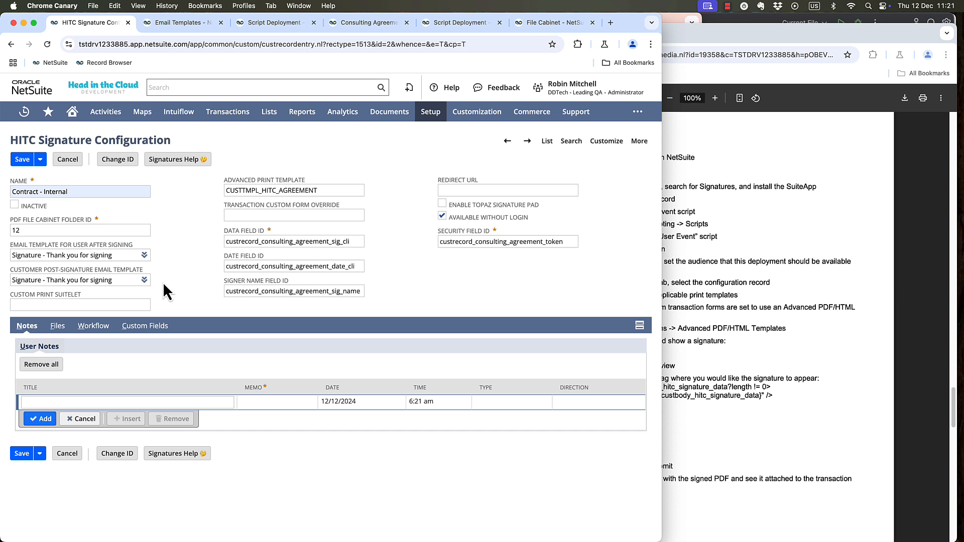
pyautogui.click(120, 280)
pyautogui.press('BackSpace')
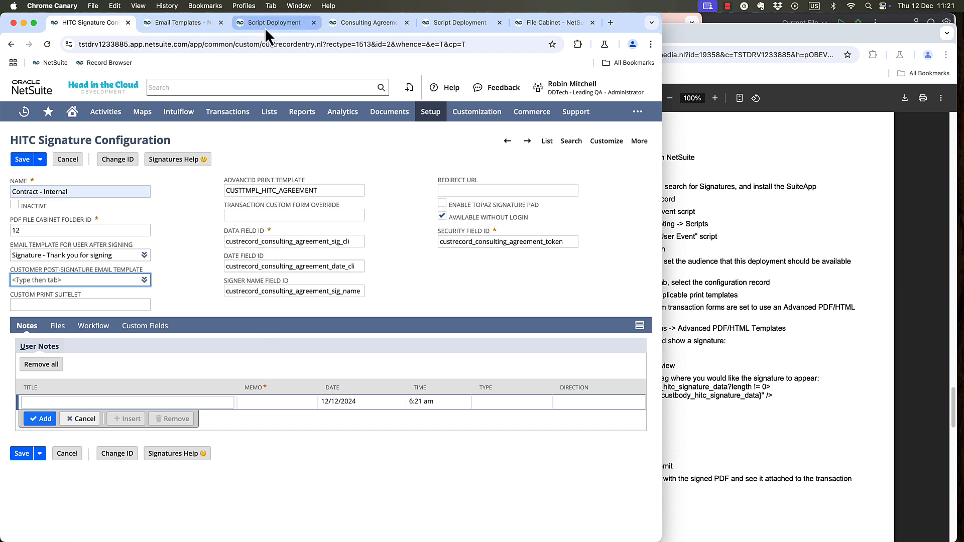
# Set the configuration's data field ID to custrecord_consulting_agreement_sig_hitc, copied from the Internal Signature field help on the 3M 2025 Contract record.
pyautogui.click(353, 23)
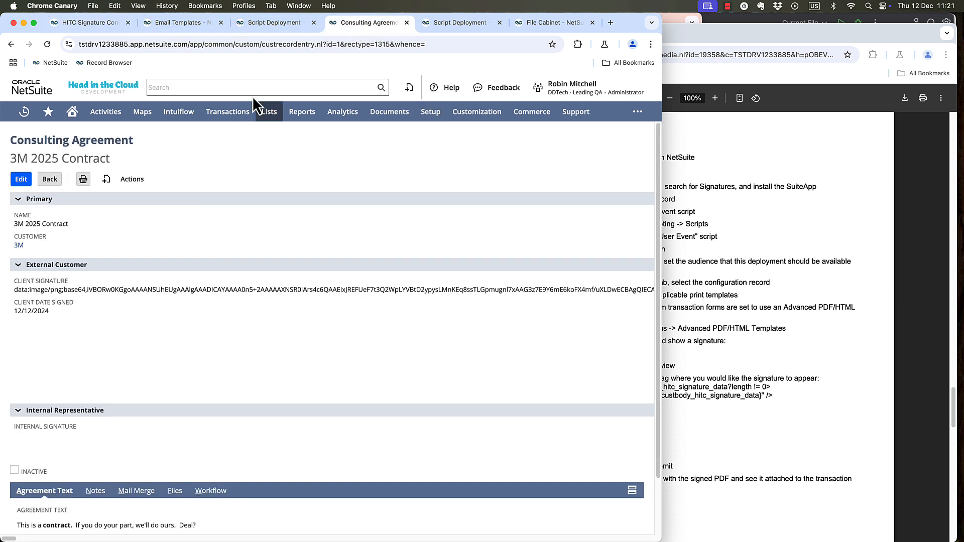
pyautogui.click(19, 267)
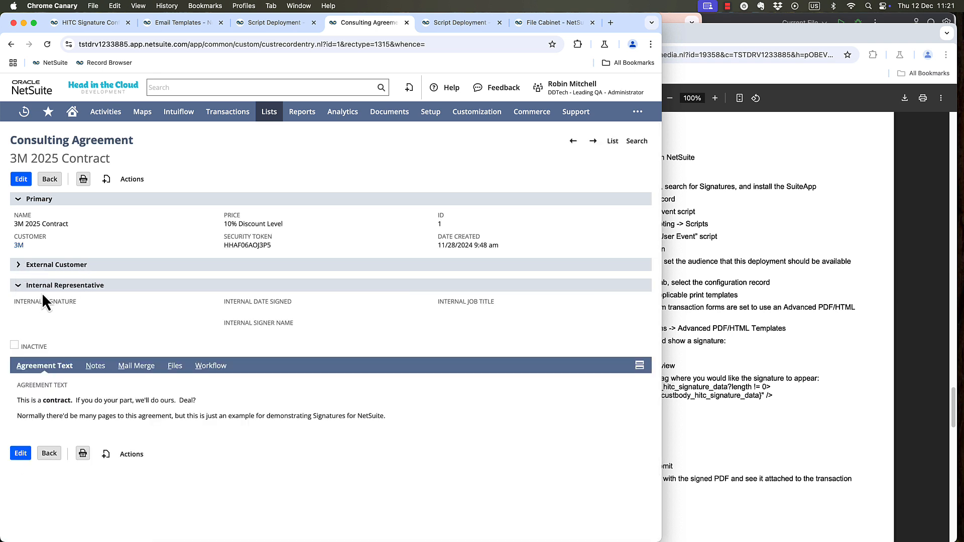
pyautogui.click(93, 302)
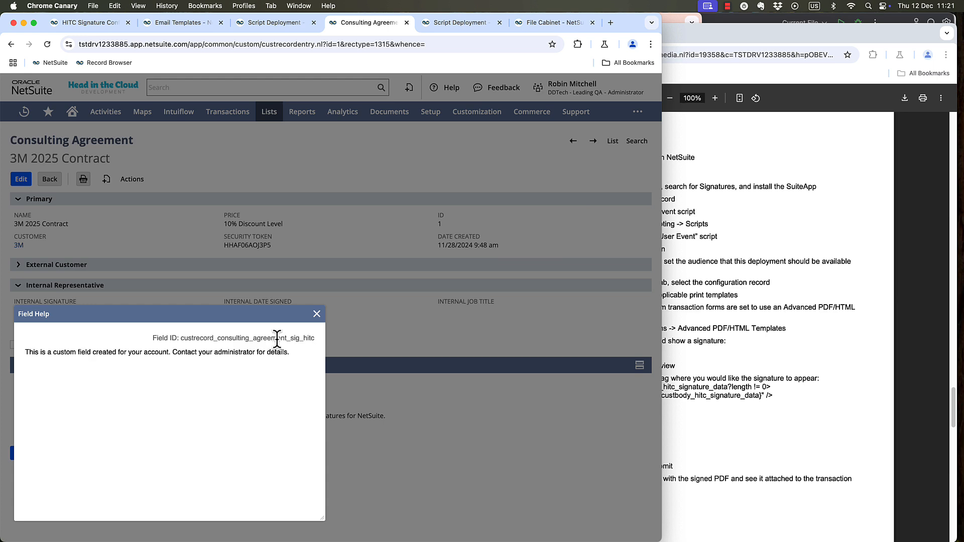
pyautogui.doubleClick(277, 338)
pyautogui.press('super+c')
pyautogui.click(317, 315)
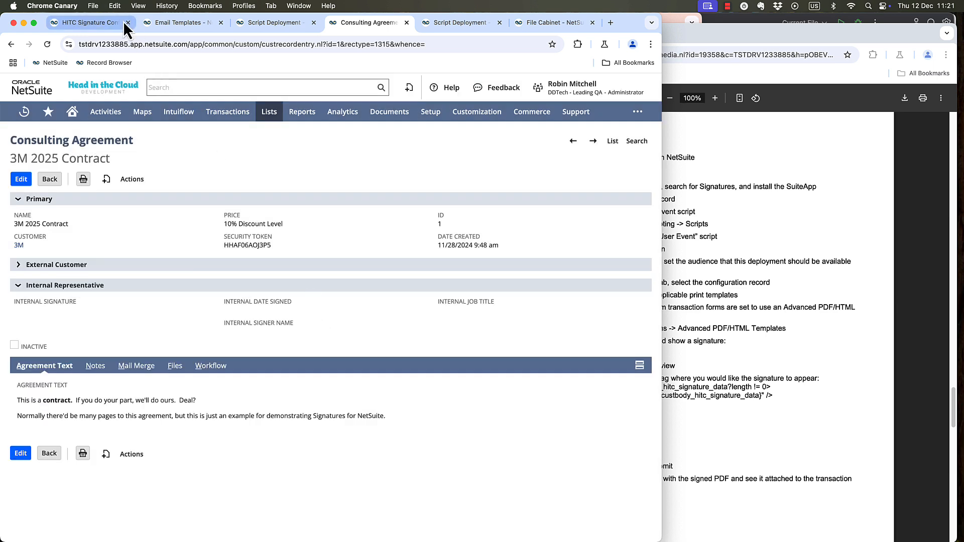
pyautogui.click(83, 23)
pyautogui.doubleClick(272, 243)
pyautogui.press('super+v')
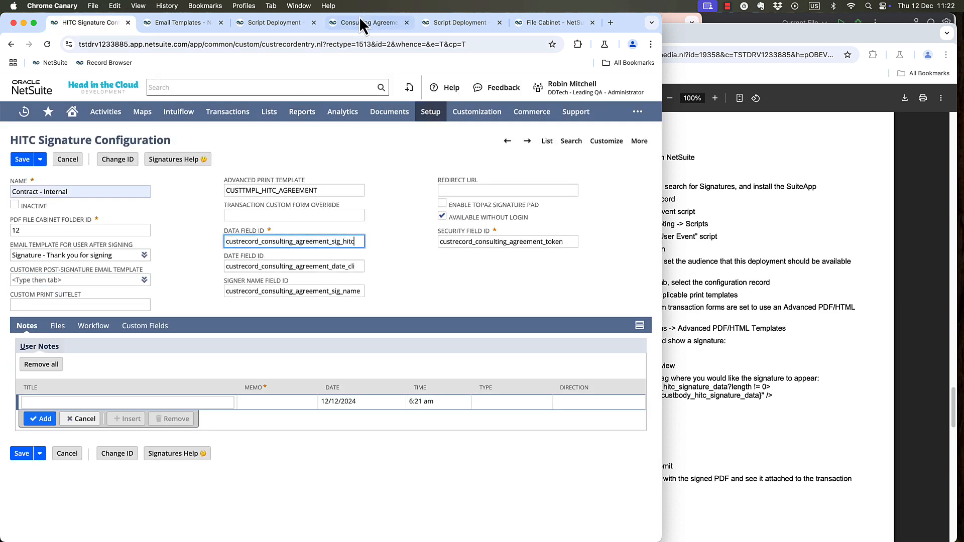
# Set the configuration's date field ID to custrecord_consulting_agreement_date_hic, copied from the agreement's Internal Date Signed field help.
pyautogui.click(366, 22)
pyautogui.click(244, 300)
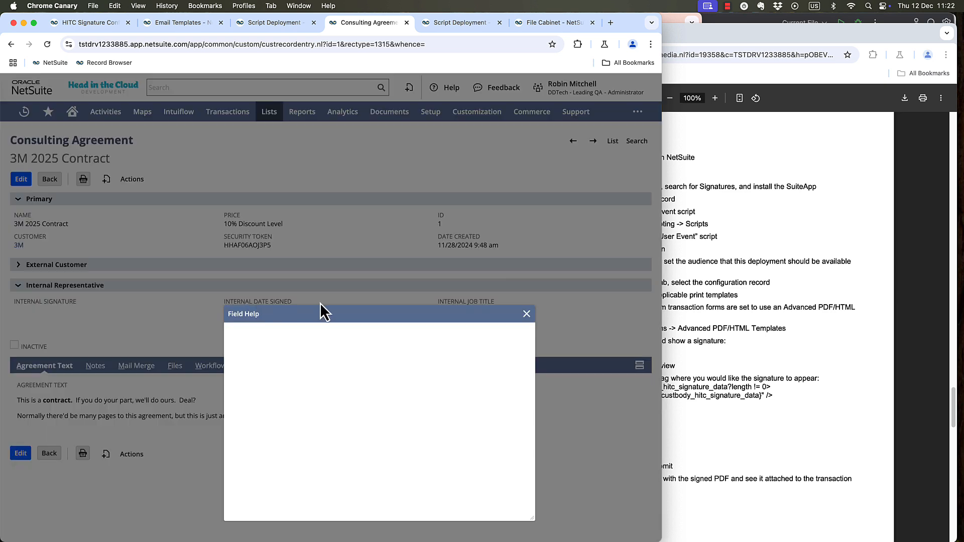
pyautogui.doubleClick(483, 337)
pyautogui.click(526, 314)
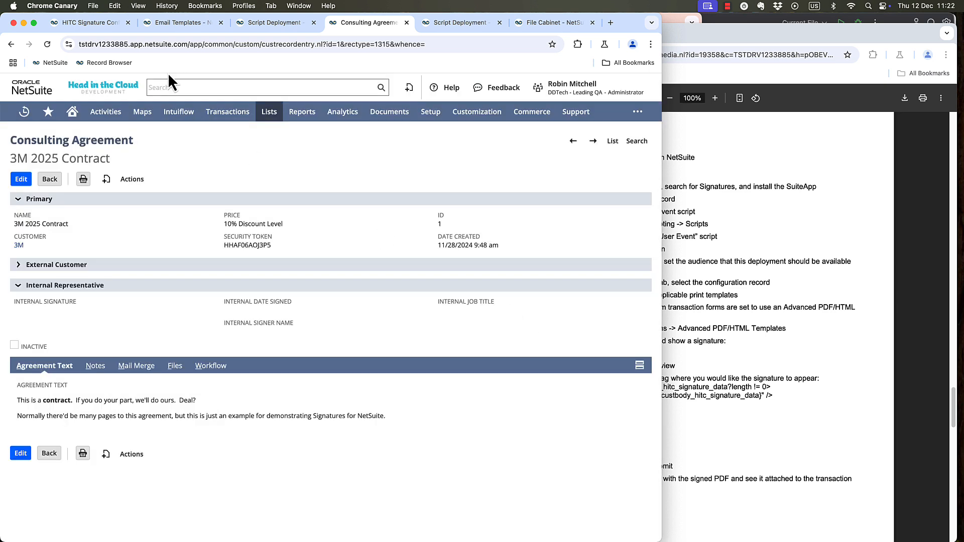
pyautogui.click(83, 22)
pyautogui.click(292, 265)
pyautogui.doubleClick(291, 265)
pyautogui.press('super+v')
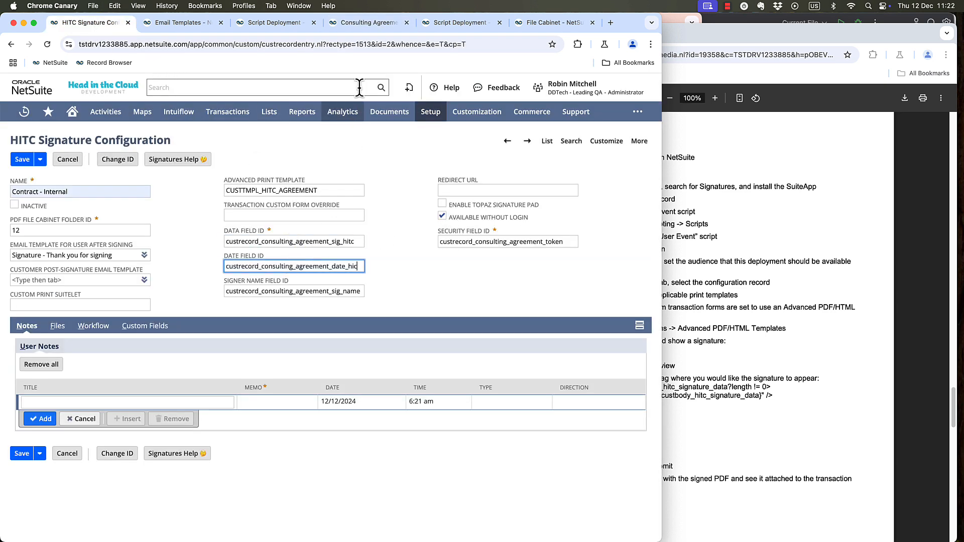
# Set the configuration's signer name field ID to custrecord_consulting_agreement_emp_name, copied from the agreement's Internal Signer Name field help.
pyautogui.click(352, 26)
pyautogui.click(243, 321)
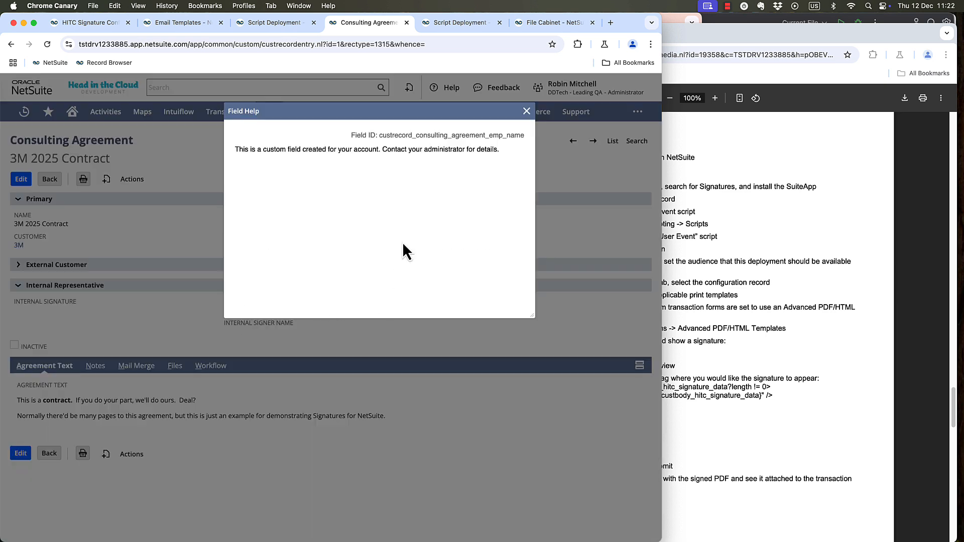
pyautogui.click(526, 111)
pyautogui.click(100, 23)
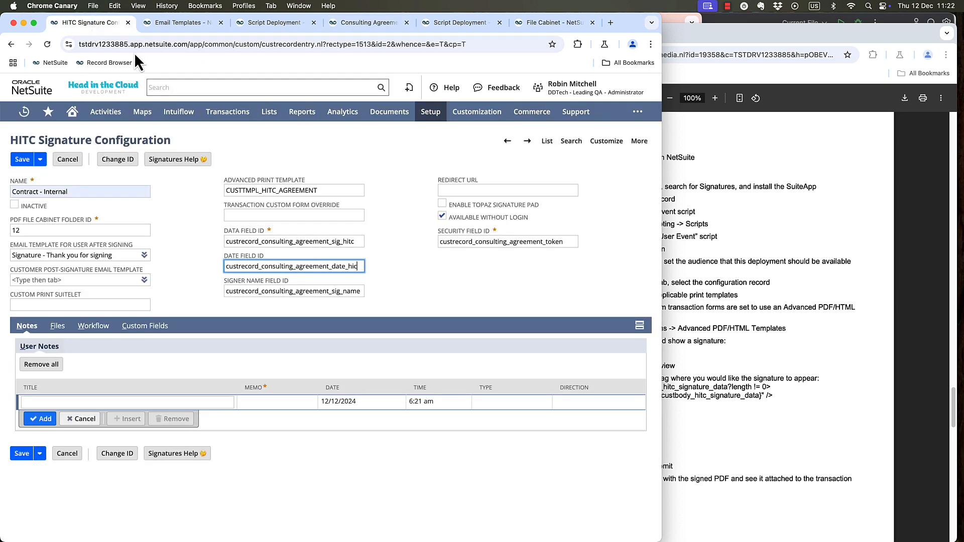
pyautogui.doubleClick(301, 291)
pyautogui.press('super+v')
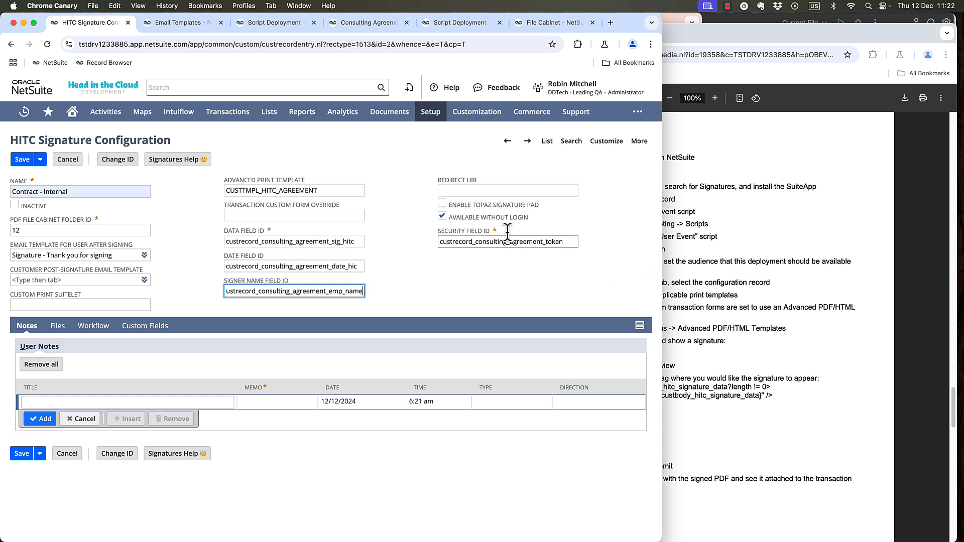
# Disable Available Without Login for the Contract - Internal configuration and save the record.
pyautogui.click(442, 216)
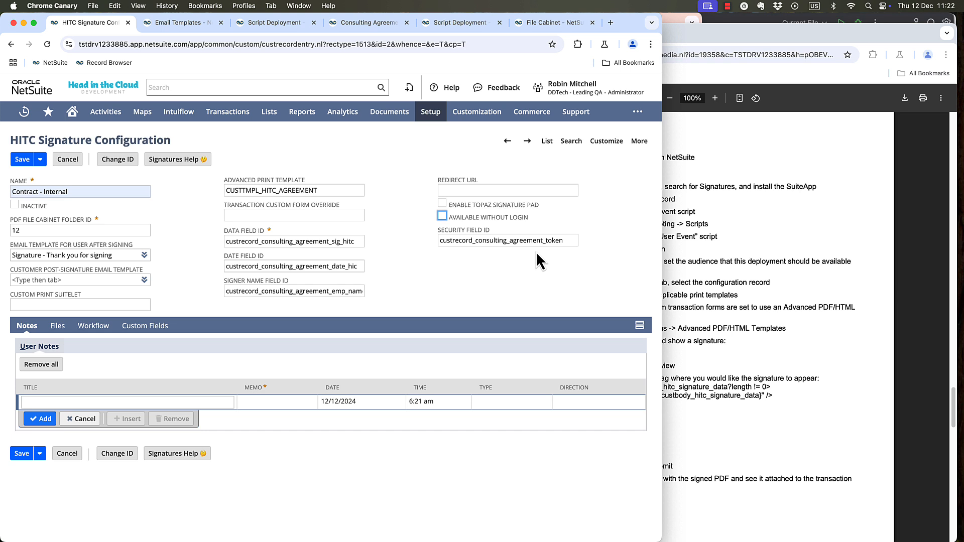
pyautogui.click(22, 159)
# Start a new signature custom field for Contract - Internal and copy the field ID of the agreement's Internal Job Title field.
pyautogui.click(144, 330)
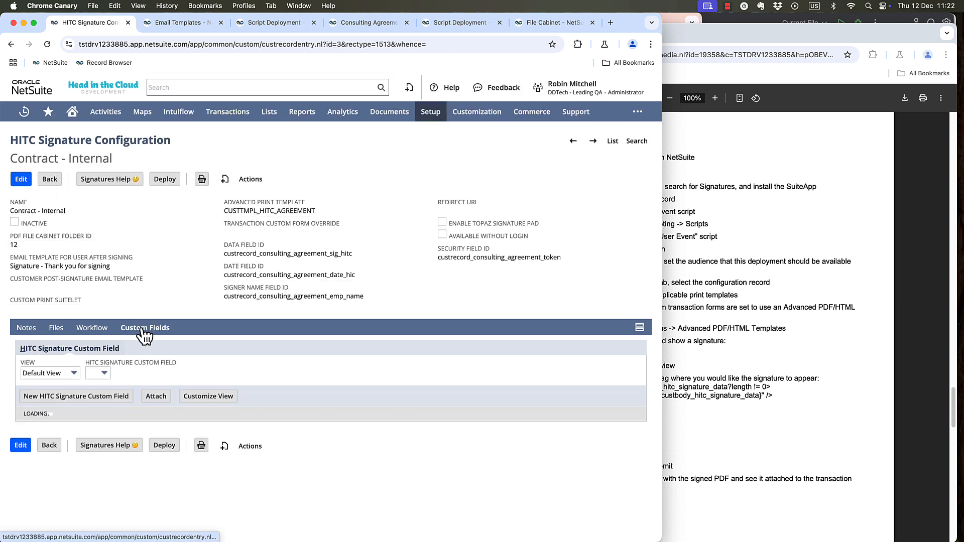
pyautogui.click(64, 398)
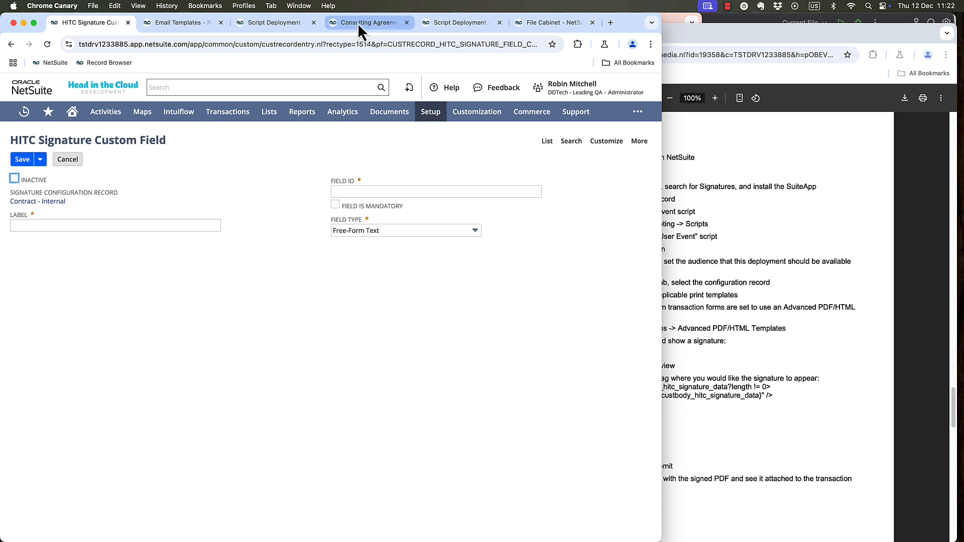
pyautogui.click(357, 23)
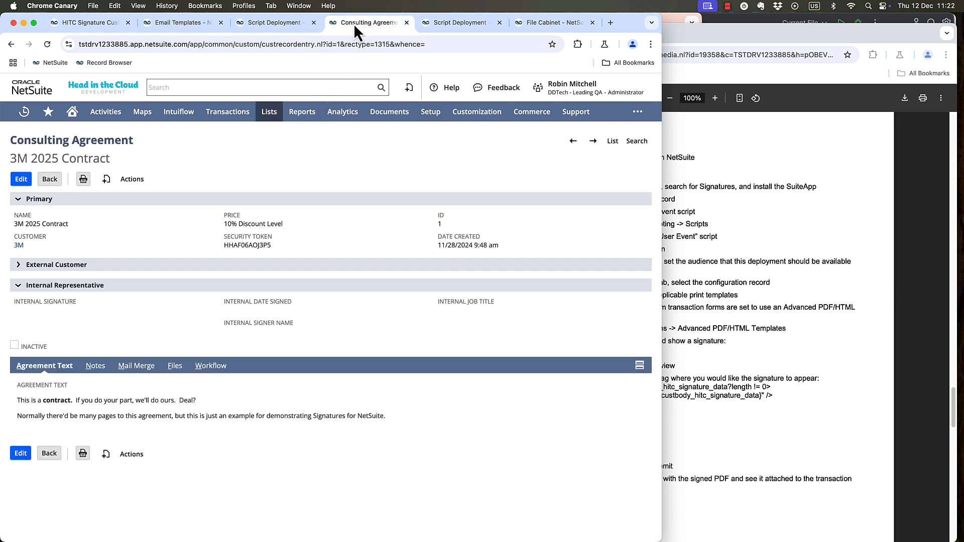
pyautogui.click(483, 298)
pyautogui.doubleClick(438, 338)
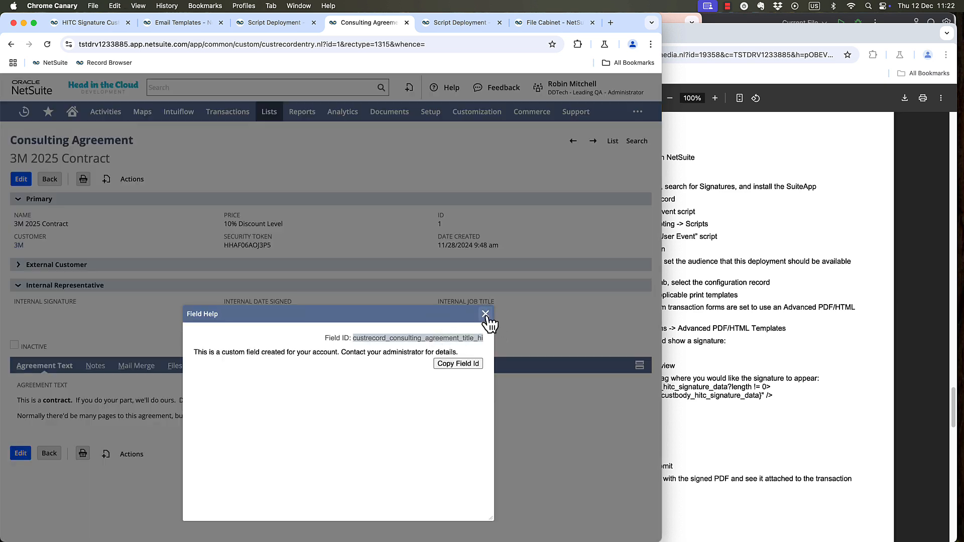
pyautogui.click(485, 314)
# Label the custom field Job Title with field ID custrecord_consulting_agreement_title_hi, make it mandatory, and save it.
pyautogui.click(101, 22)
pyautogui.click(100, 224)
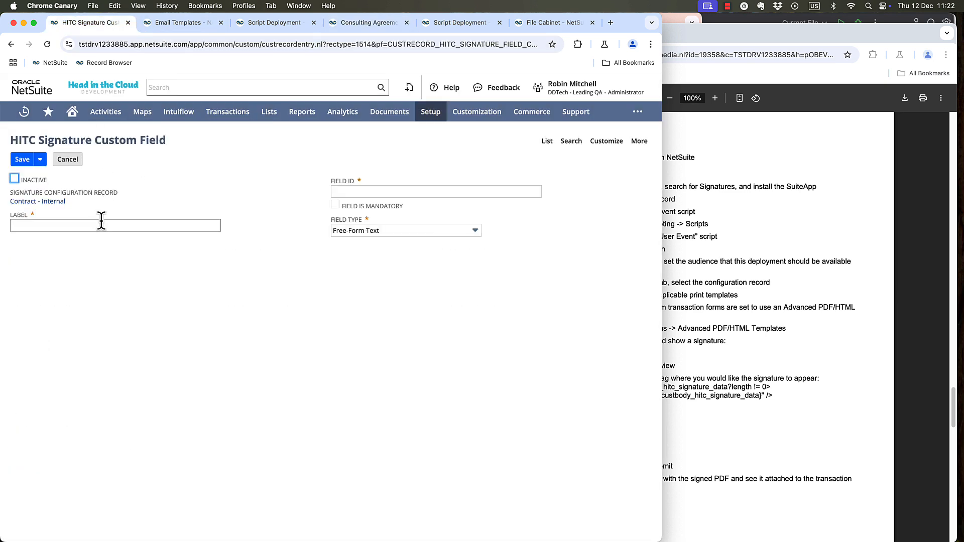
pyautogui.click(103, 265)
pyautogui.click(350, 192)
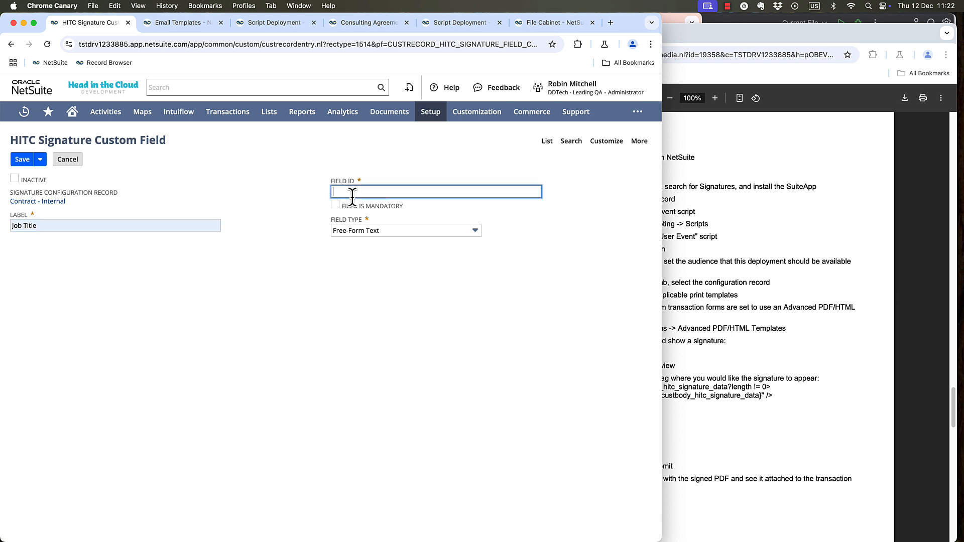
pyautogui.click(426, 214)
pyautogui.click(335, 204)
pyautogui.click(285, 211)
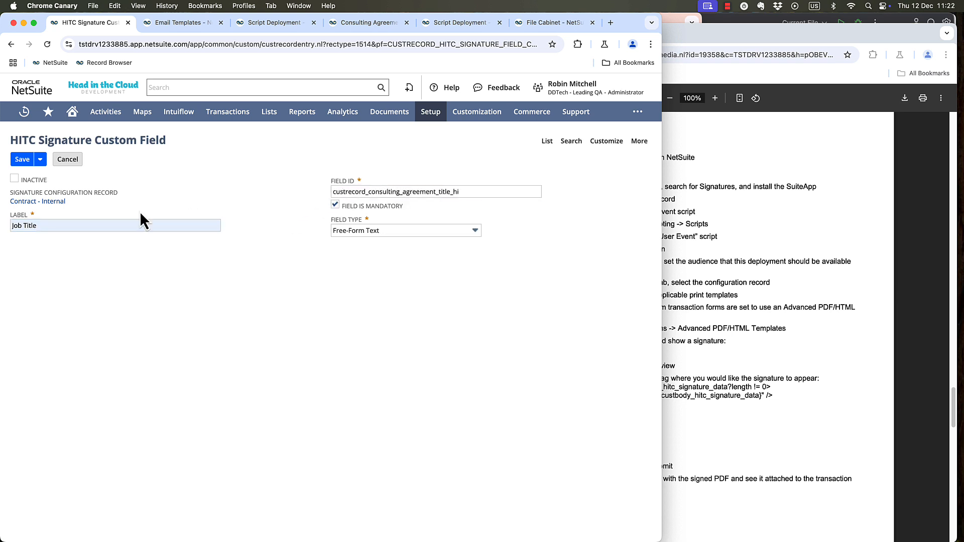
pyautogui.click(23, 159)
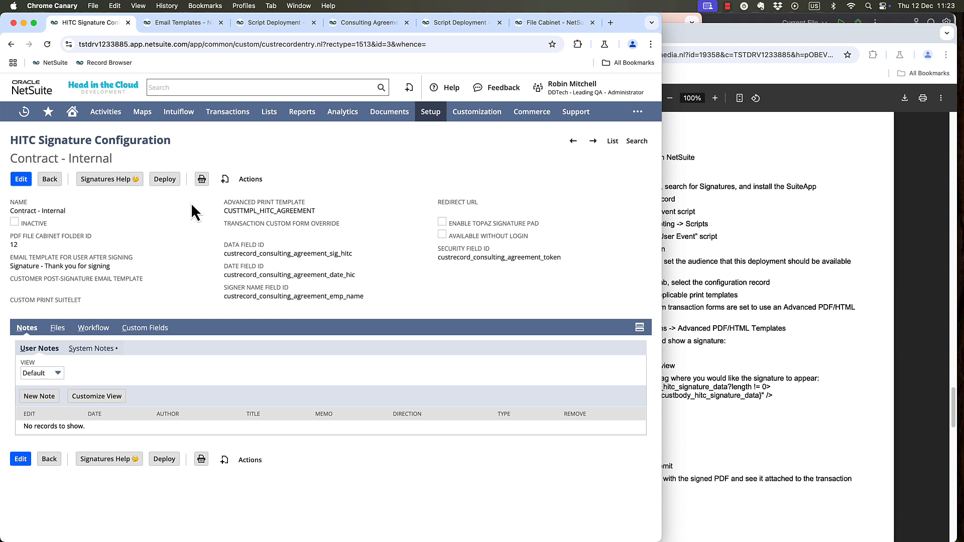
# Start a script deployment from the Contract - Internal configuration, applied to Consulting Agreement with status Released and log level Error.
pyautogui.click(169, 179)
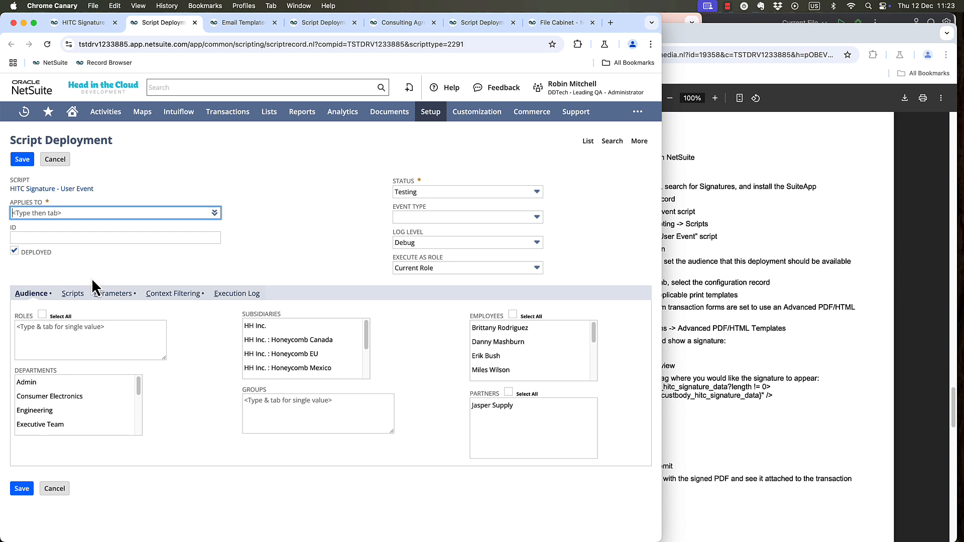
pyautogui.write('Consulting Agreement')
pyautogui.press('Tab')
pyautogui.press('Tab')
pyautogui.press('Tab')
pyautogui.write('r')
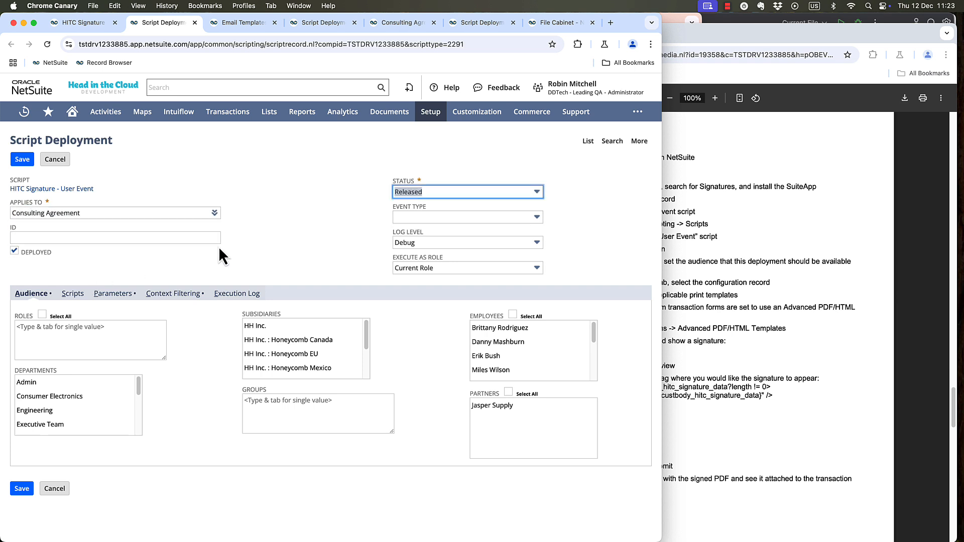
pyautogui.press('Tab')
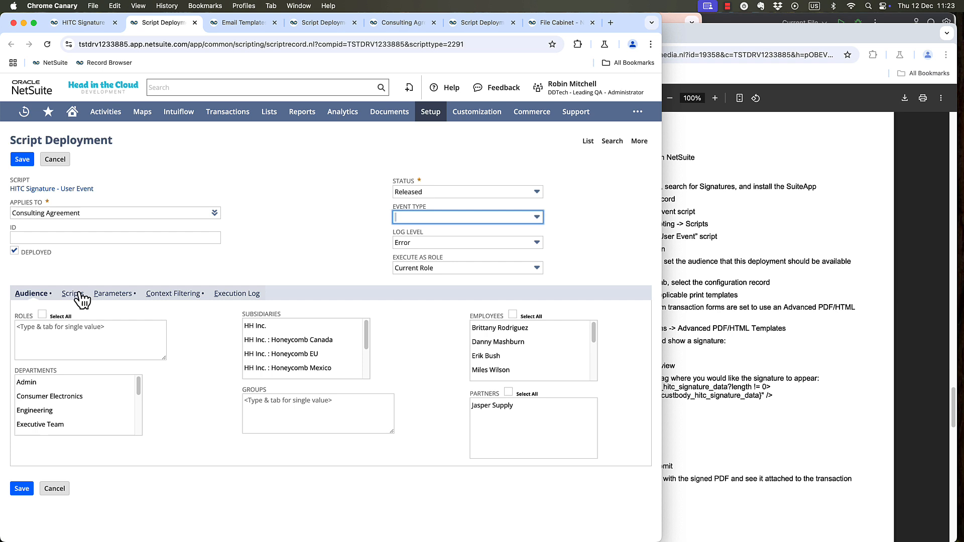
# Make the deployment available to all roles, set its configuration parameter to Contract - Internal, and save it.
pyautogui.click(43, 314)
pyautogui.click(122, 297)
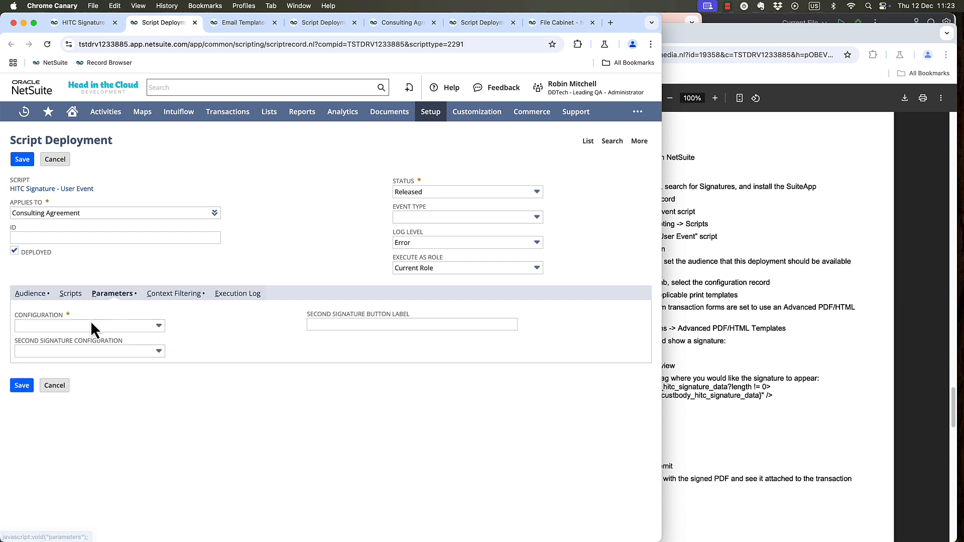
pyautogui.click(88, 324)
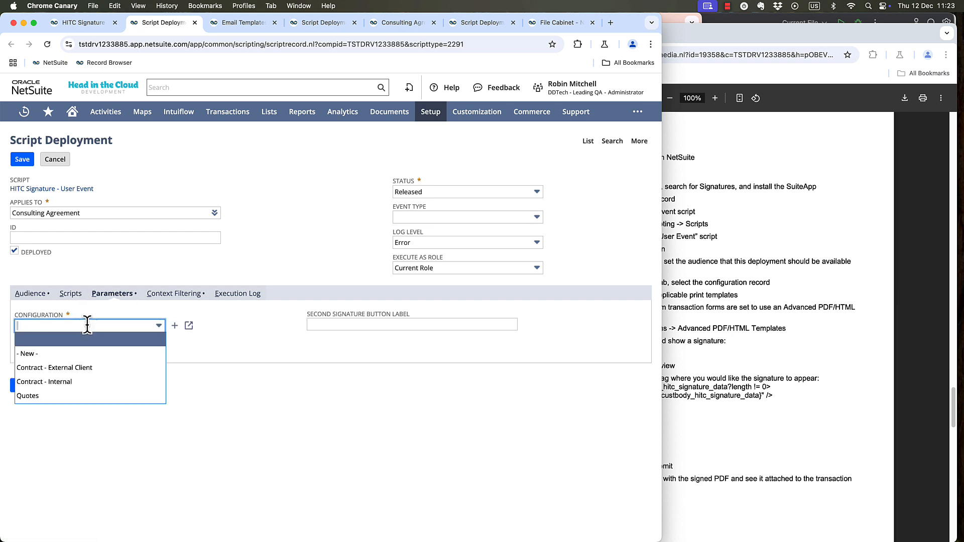
pyautogui.click(81, 384)
pyautogui.click(25, 159)
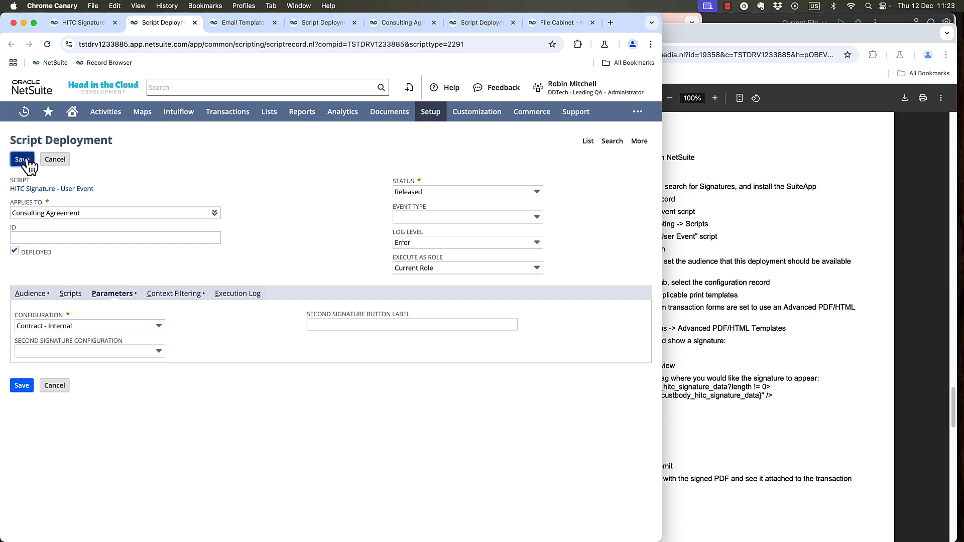
# Return to the 3M 2025 Contract consulting agreement and reload the record.
pyautogui.click(396, 22)
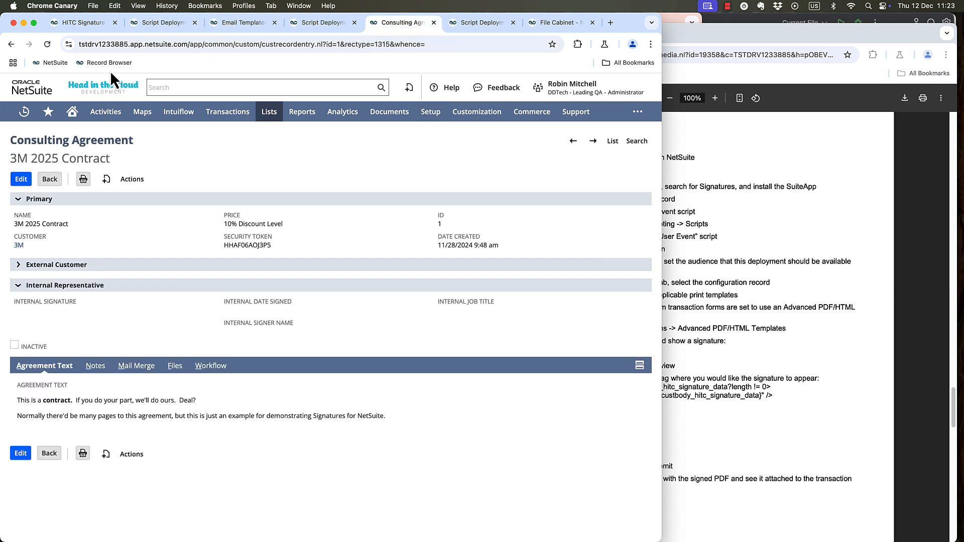
pyautogui.click(47, 45)
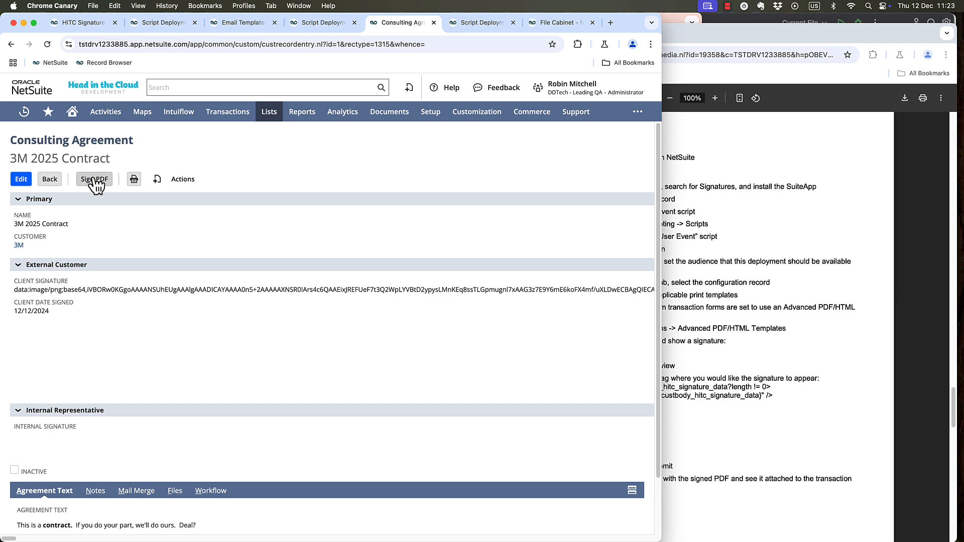
# Sign the 3M 2025 Contract PDF with a drawn signature, enter the signer's name and job title Boss, and save the signature.
pyautogui.click(94, 179)
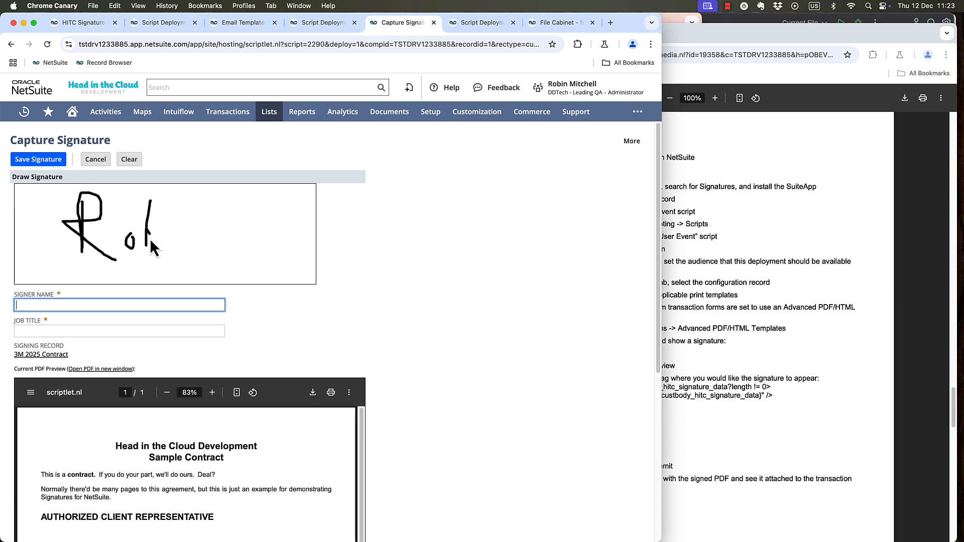
pyautogui.moveTo(150, 239); pyautogui.dragTo(147, 231)
pyautogui.click(117, 303)
pyautogui.write('Ro')
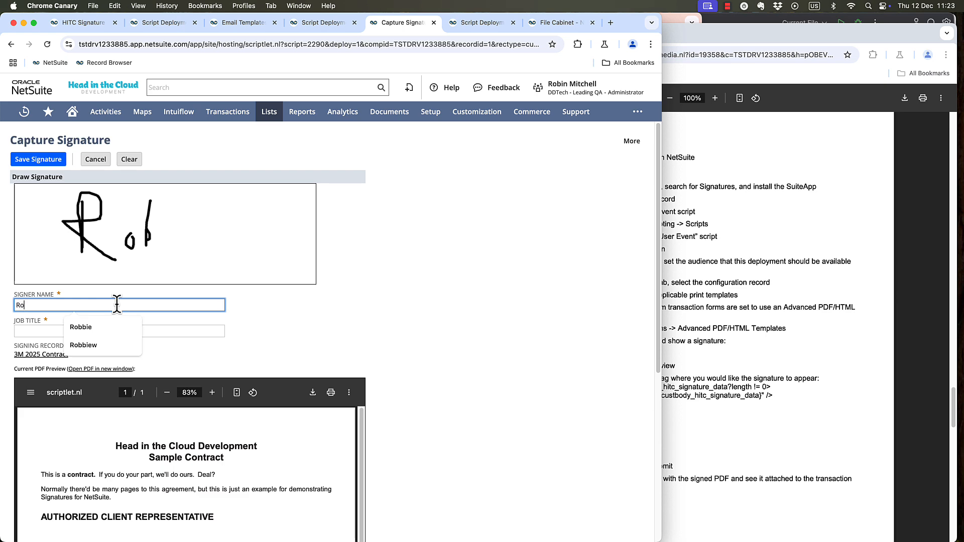
pyautogui.write('bbie')
pyautogui.press('Tab')
pyautogui.write('Boss')
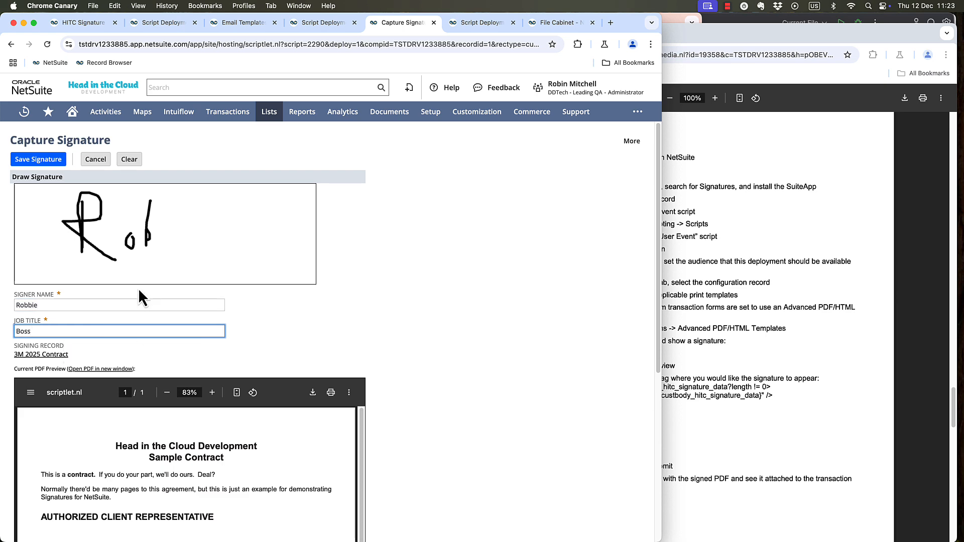
pyautogui.click(40, 160)
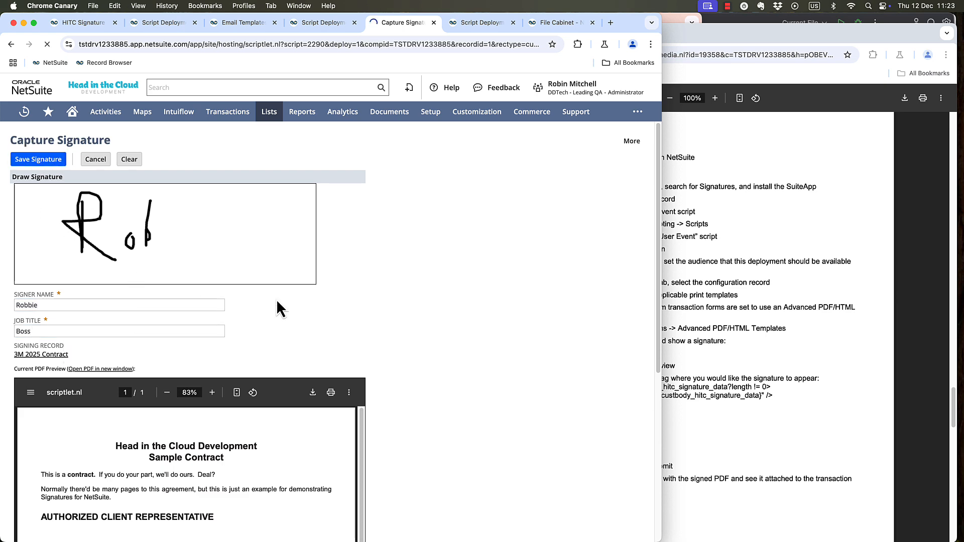
pyautogui.scroll(-3, 447, 305)
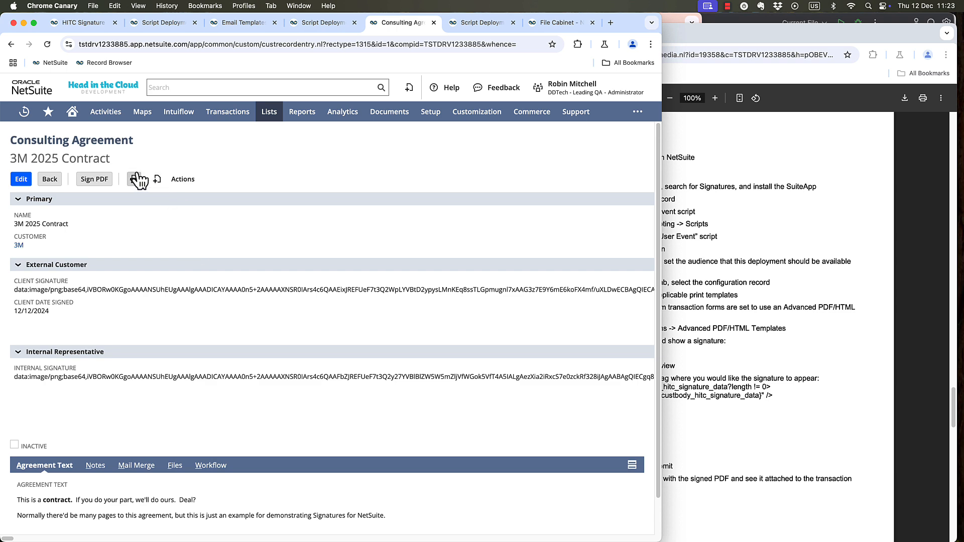
# Print the signed agreement, review the client and consultant signature blocks in the PDF, and close it.
pyautogui.click(133, 181)
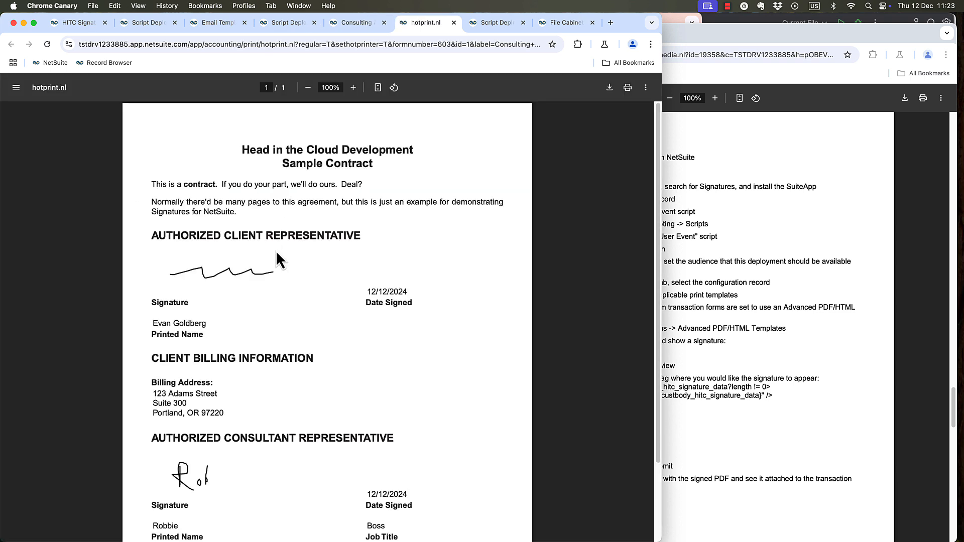
pyautogui.scroll(-3, 276, 251)
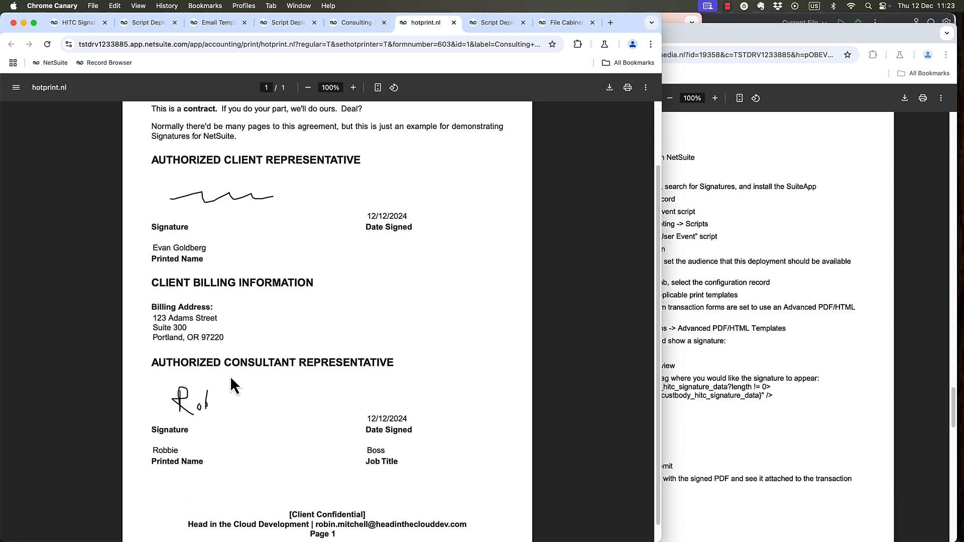
pyautogui.scroll(2, 230, 376)
pyautogui.scroll(1, 230, 376)
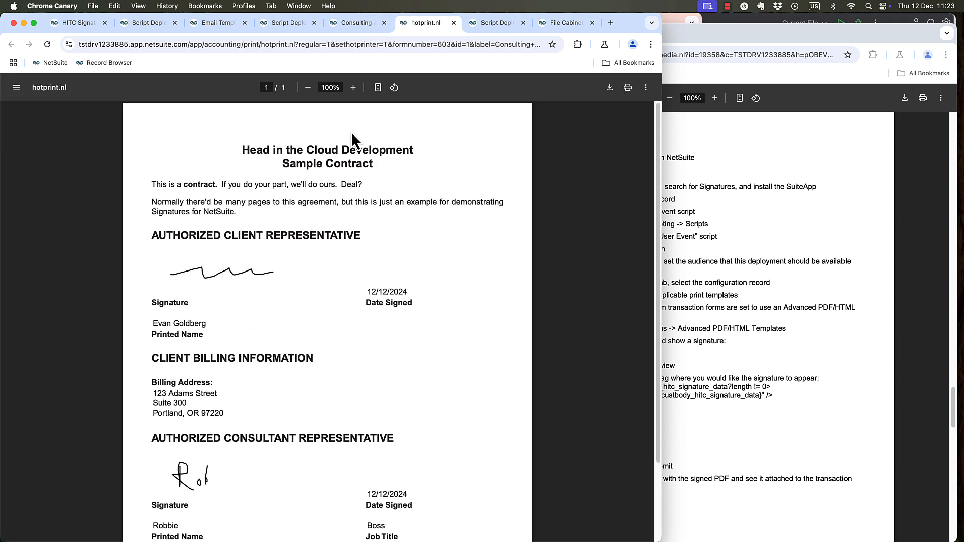
pyautogui.click(454, 23)
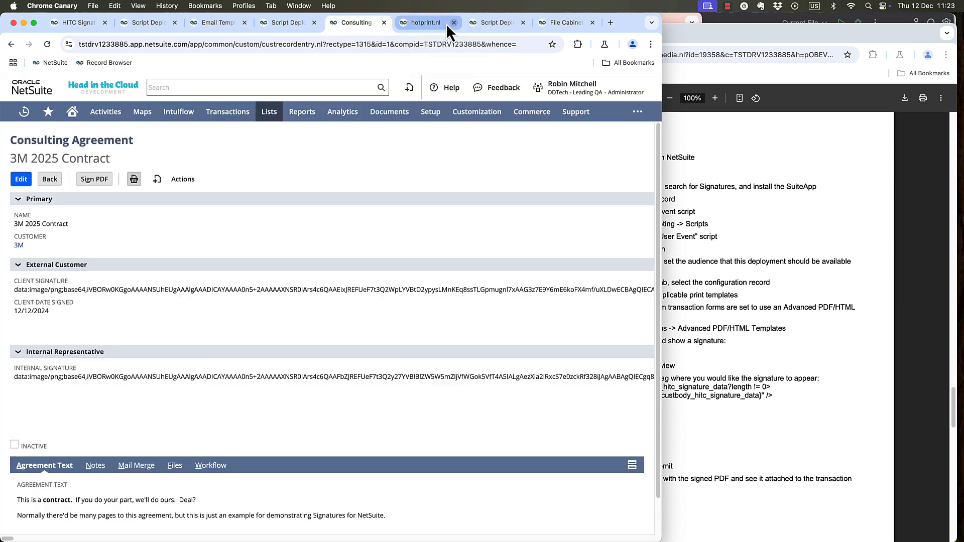
# Close the finished browser pages so that only the Contract - Internal signature configuration stays open.
pyautogui.click(175, 23)
pyautogui.click(175, 22)
pyautogui.click(175, 23)
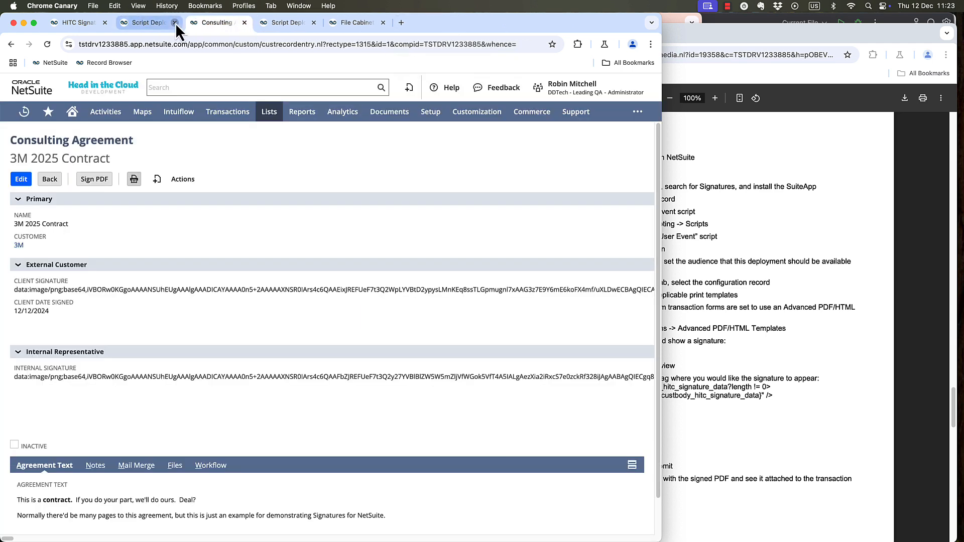
pyautogui.click(175, 23)
pyautogui.click(174, 23)
pyautogui.click(174, 23)
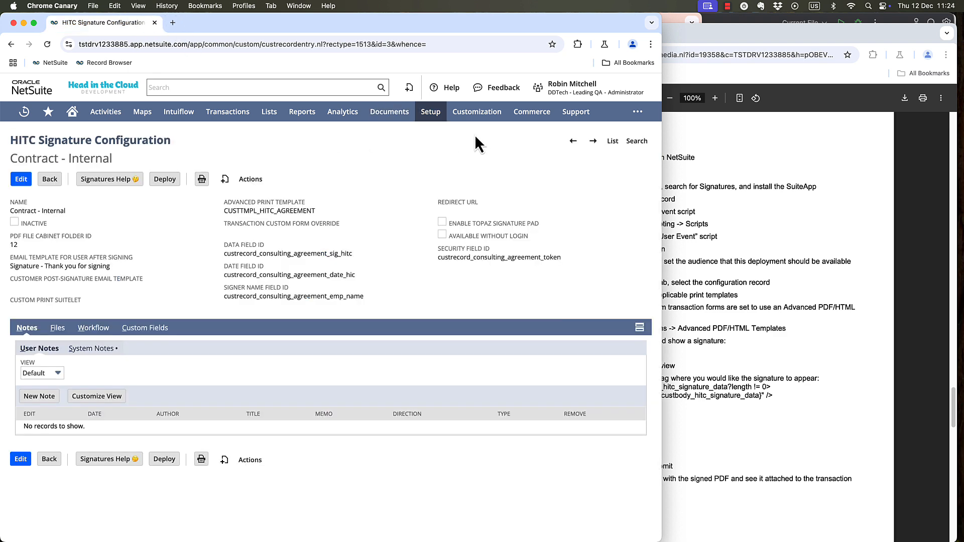
# Find the HITC Signatures - Bulk Sign Suitelet in the scripts list and start a new deployment for it.
pyautogui.moveTo(478, 119)
pyautogui.moveTo(491, 201)
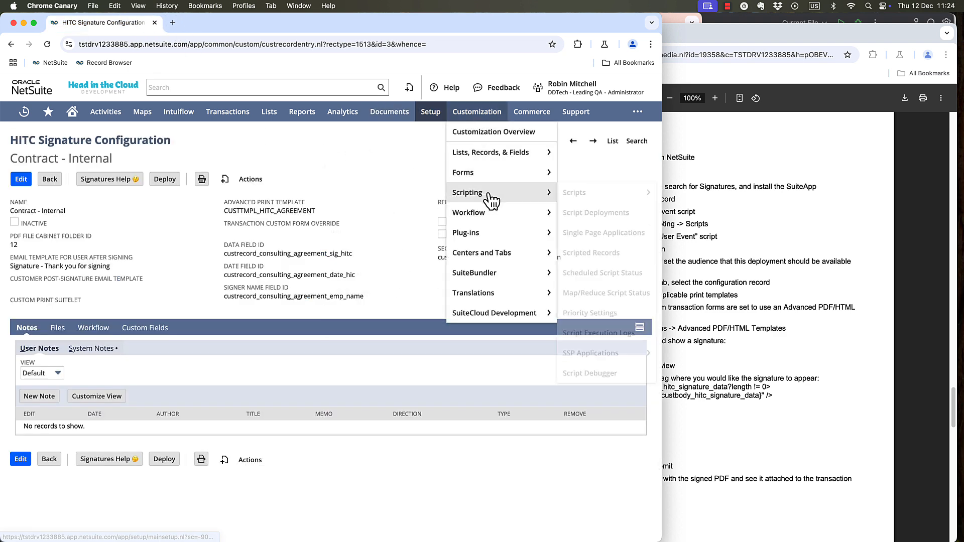
pyautogui.click(582, 192)
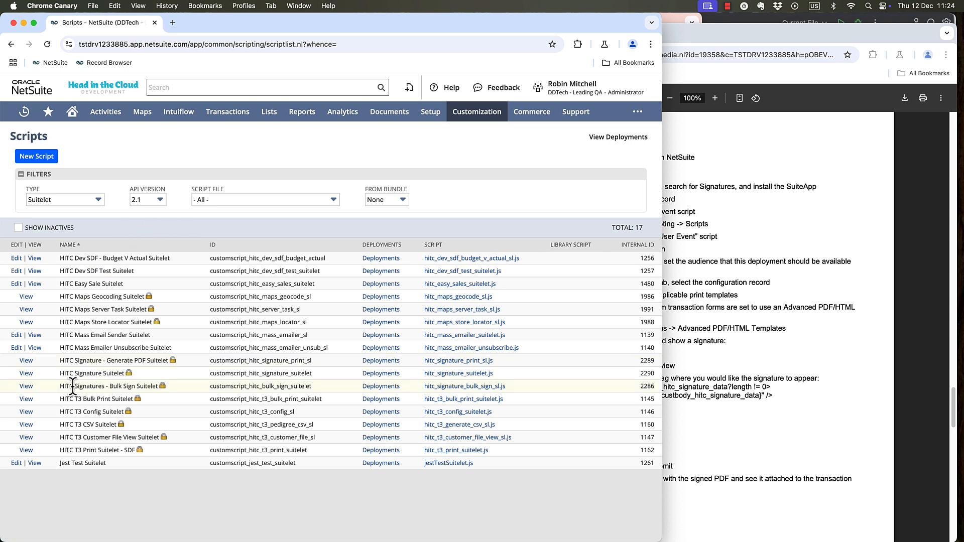
pyautogui.click(29, 387)
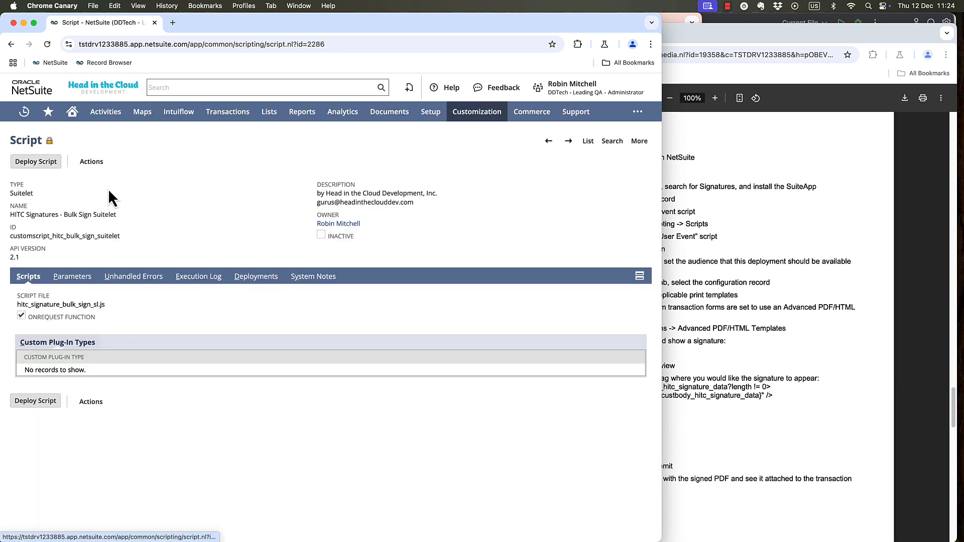
pyautogui.click(40, 162)
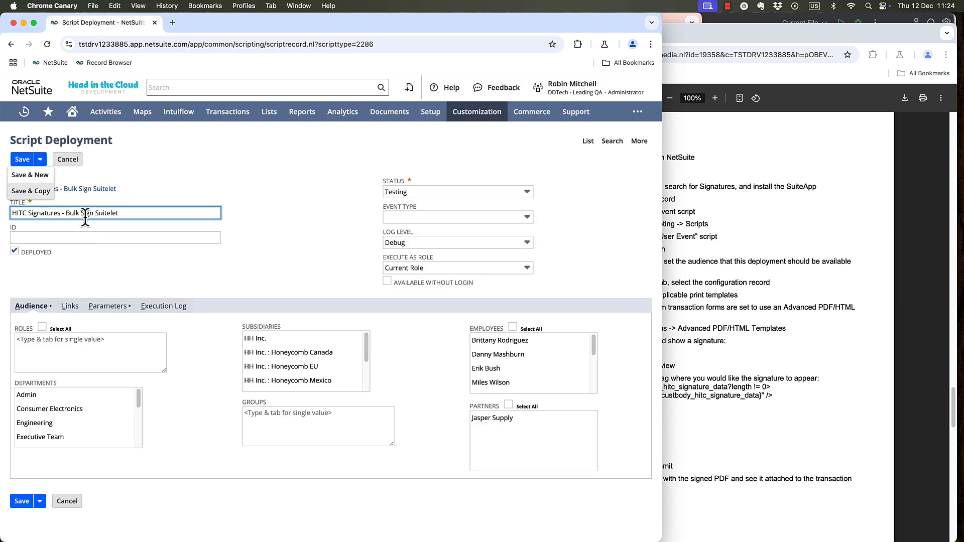
# Make the Bulk Sign Suitelet deployment available to all roles and set its status to Released.
pyautogui.click(42, 327)
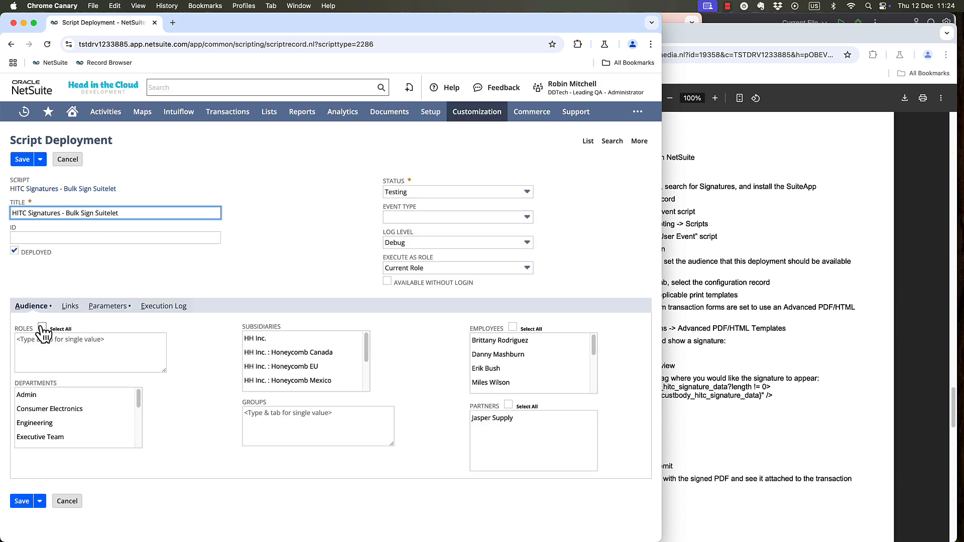
pyautogui.click(401, 191)
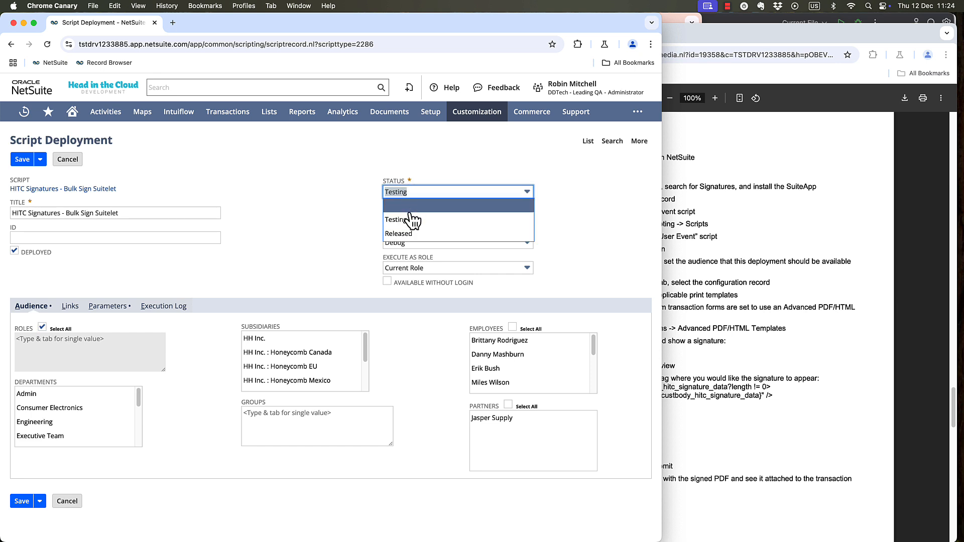
pyautogui.click(404, 235)
# Set the deployment's configuration parameter to Quotes, leave the saved search blank, and save the deployment.
pyautogui.click(110, 307)
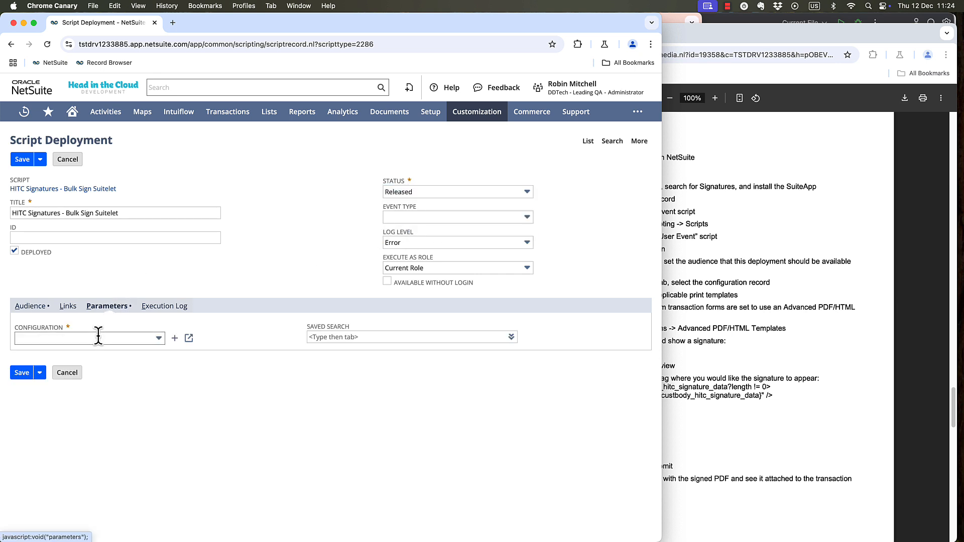
pyautogui.click(97, 338)
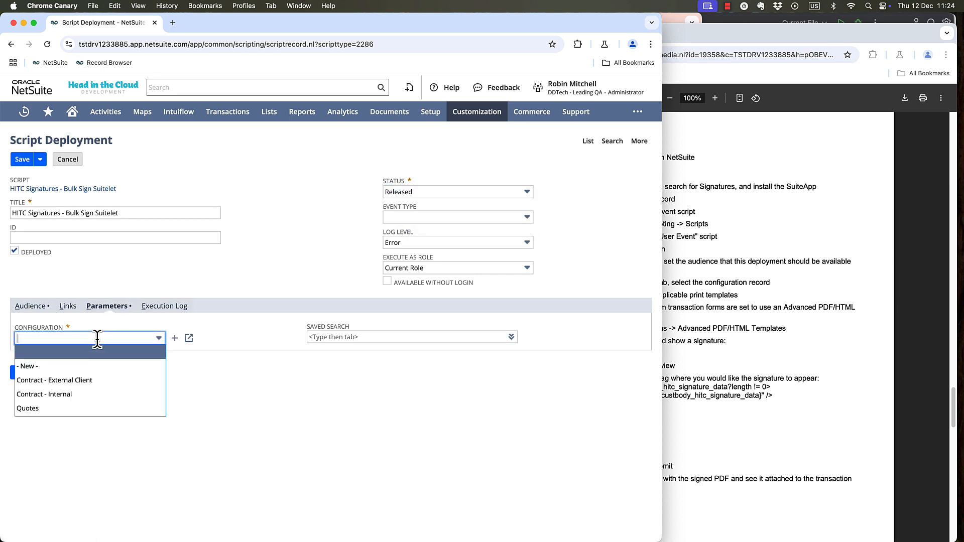
pyautogui.click(55, 409)
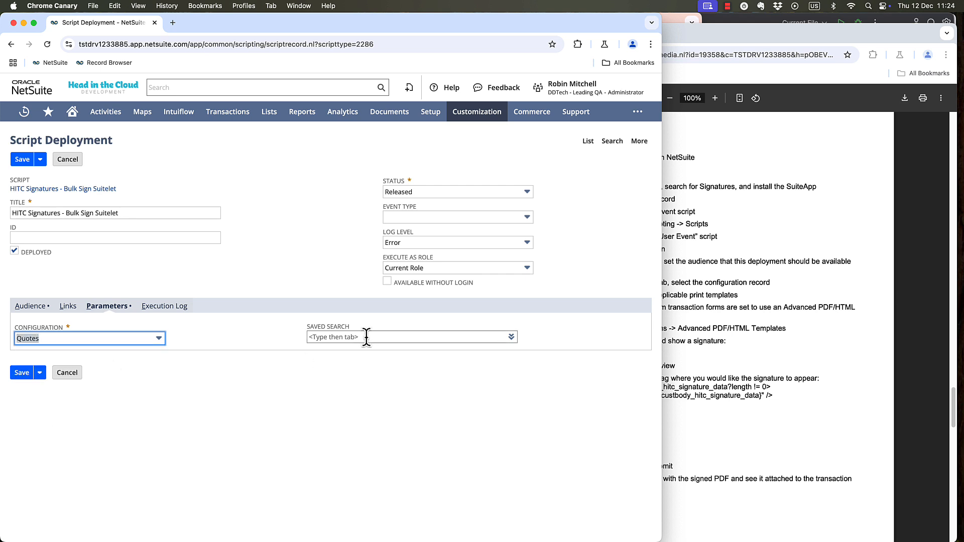
pyautogui.click(270, 333)
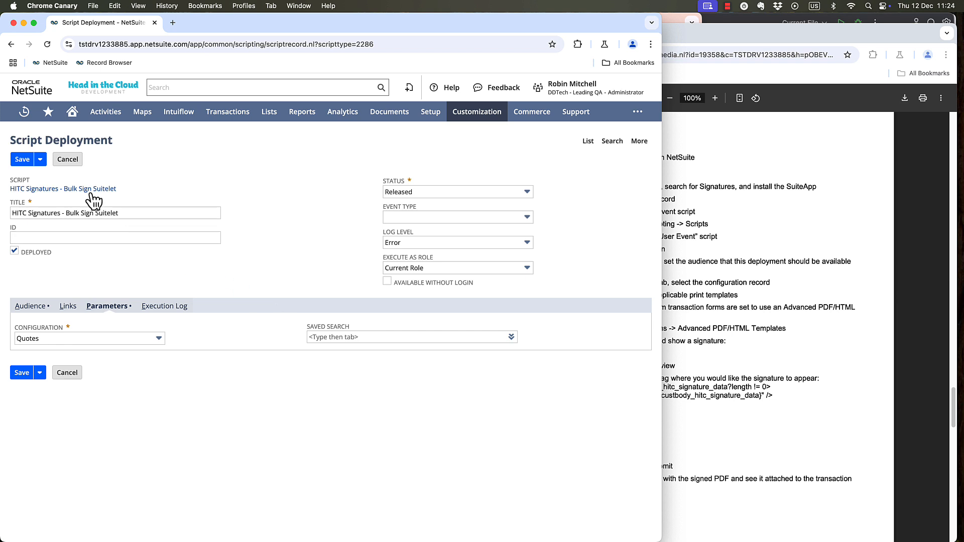
pyautogui.click(23, 159)
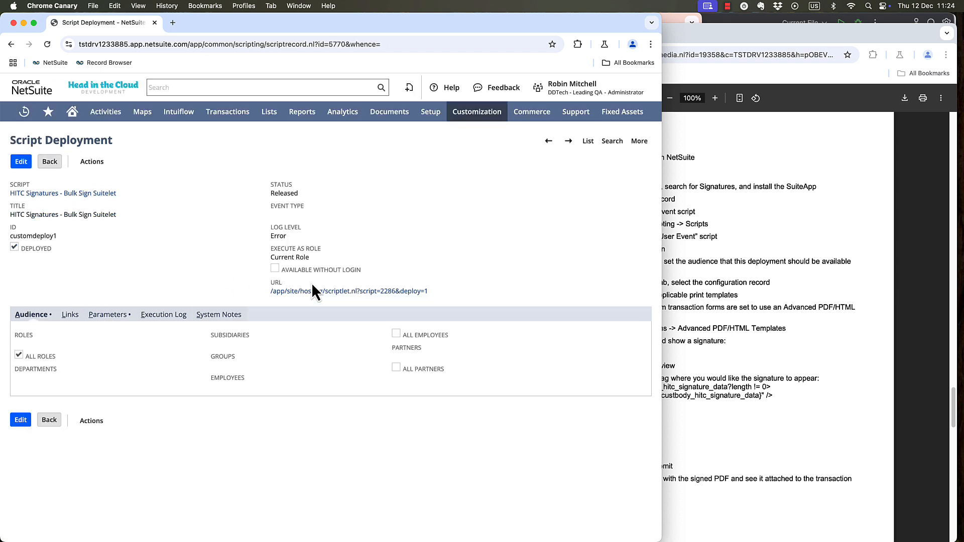
# Open the bulk signature page from the deployment's URL and choose the transaction search matching "quotes awa".
pyautogui.click(312, 291)
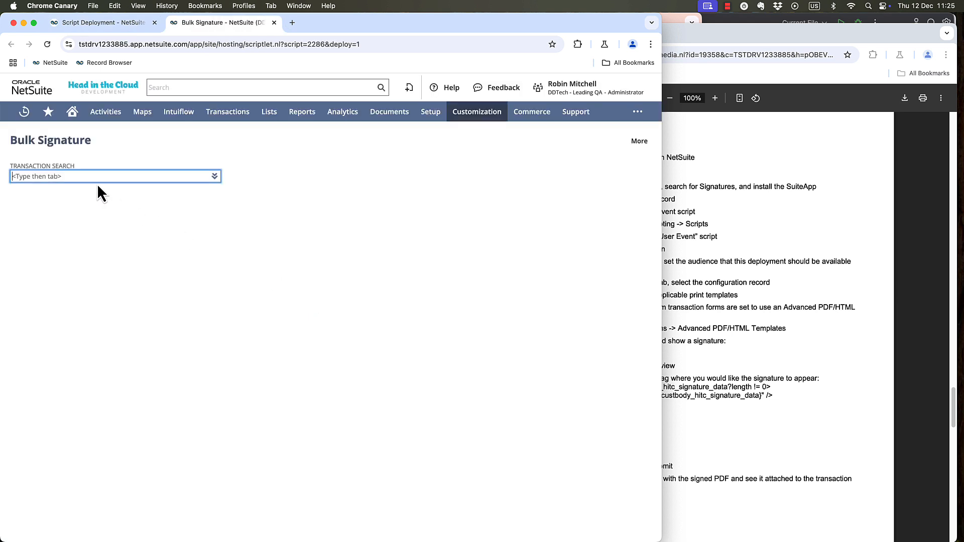
pyautogui.write('quotes awa')
pyautogui.click(98, 189)
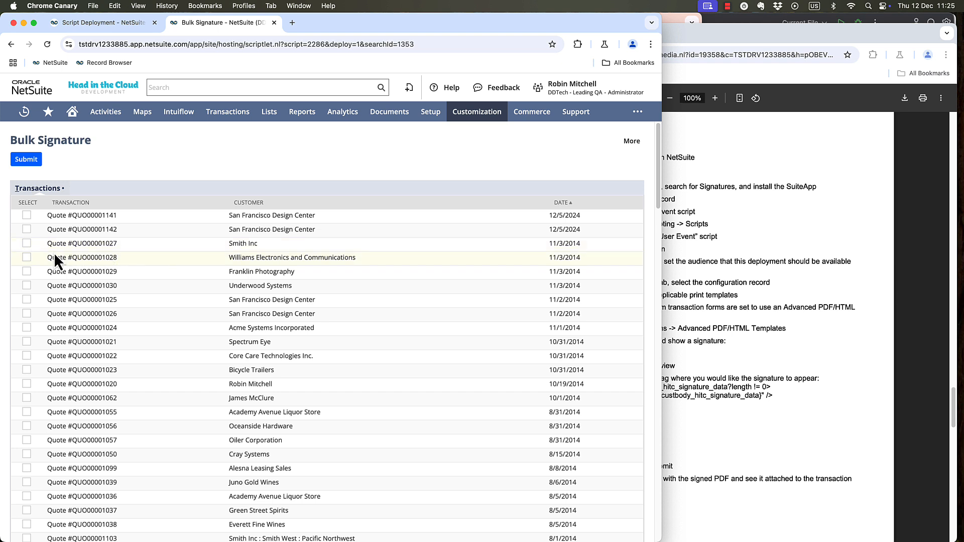
# Try to submit the two San Francisco Design Center quotes dated 12/5/2024 together with the 11/3/2014 Smith Inc quote for bulk signing.
pyautogui.click(26, 215)
pyautogui.click(26, 243)
pyautogui.click(26, 160)
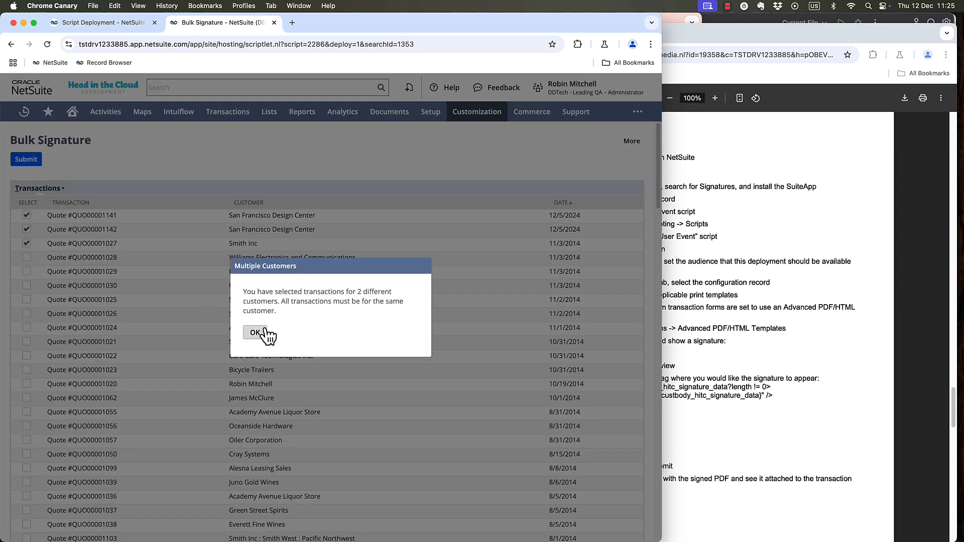
pyautogui.click(255, 333)
# Deselect the Smith Inc quote and submit the two remaining San Francisco Design Center quotes for signing.
pyautogui.click(26, 243)
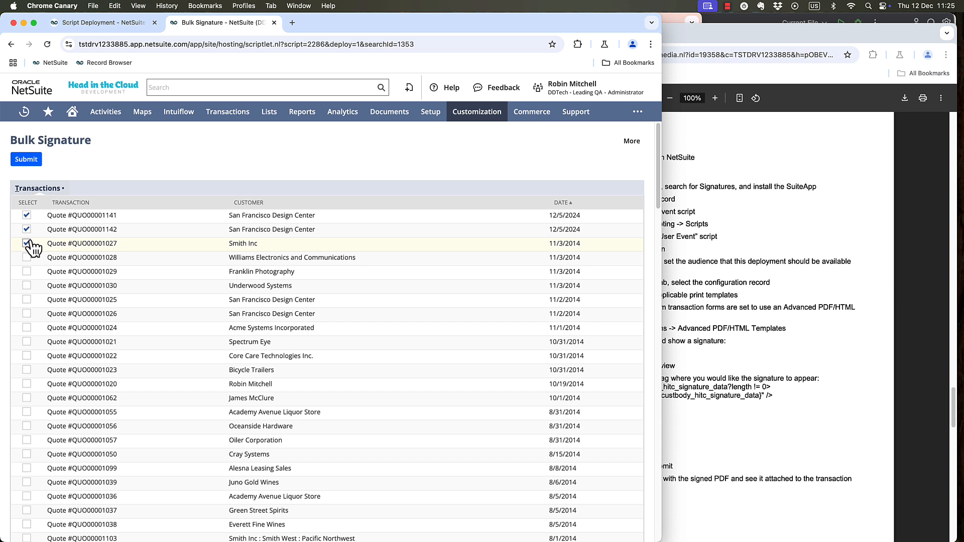
pyautogui.click(26, 160)
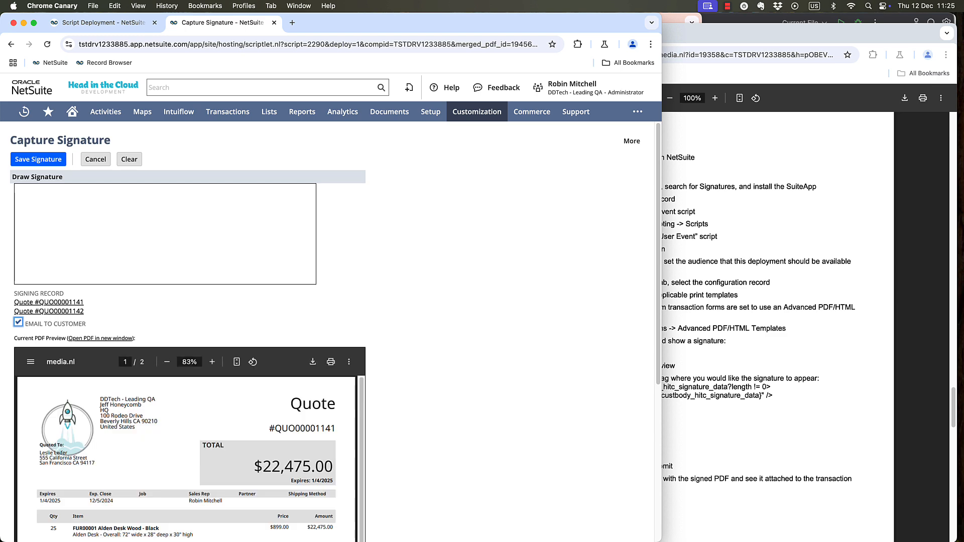
# Review the combined PDF of both quotes, draw one signature for them with emailing to the customer enabled, and save it.
pyautogui.scroll(-3, 499, 288)
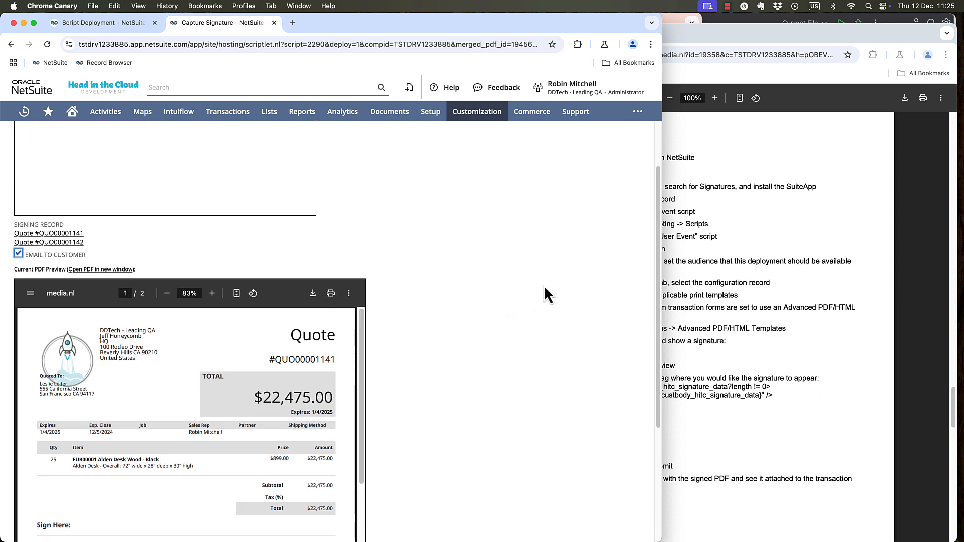
pyautogui.scroll(-10, 263, 288)
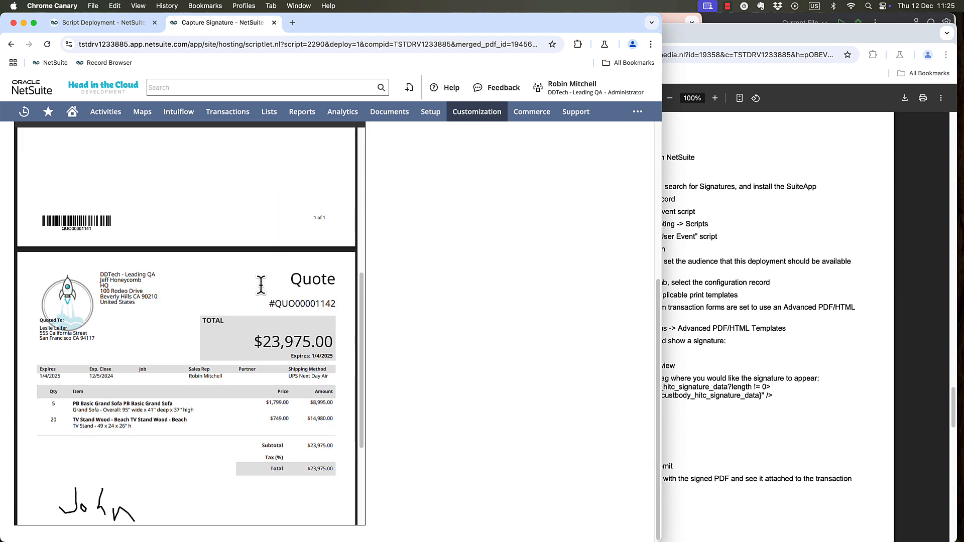
pyautogui.scroll(-3, 261, 285)
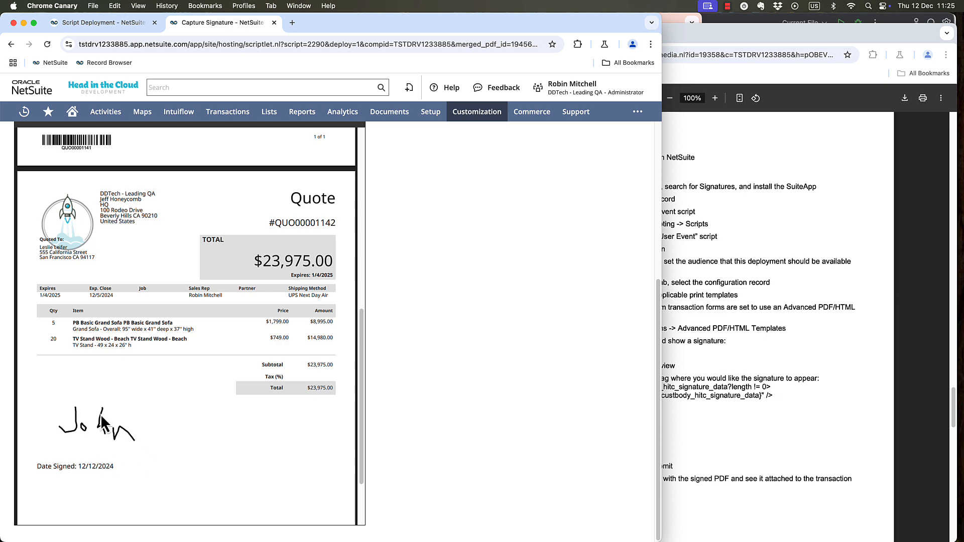
pyautogui.scroll(15, 199, 377)
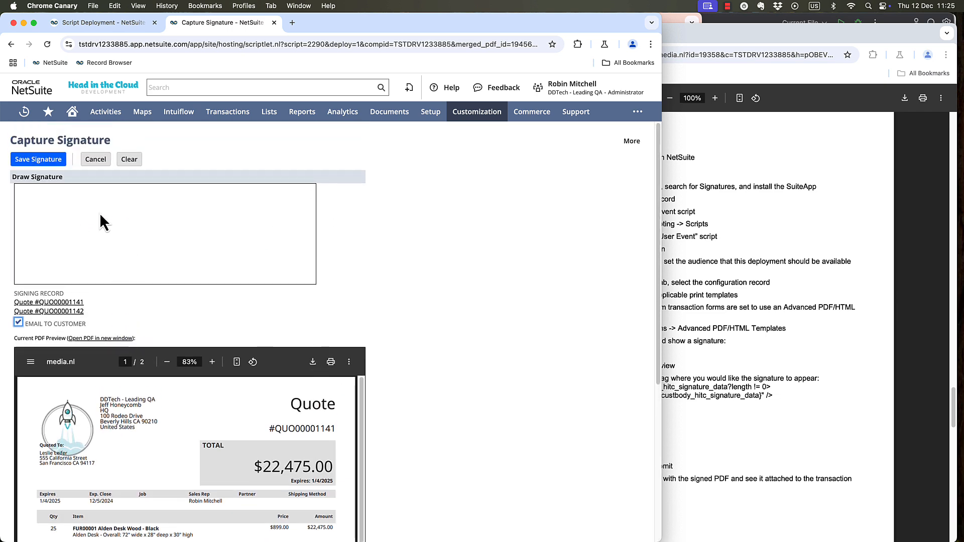
pyautogui.moveTo(54, 254)
pyautogui.mouseDown()
pyautogui.moveTo(110, 232)
pyautogui.moveTo(306, 253)
pyautogui.mouseUp()
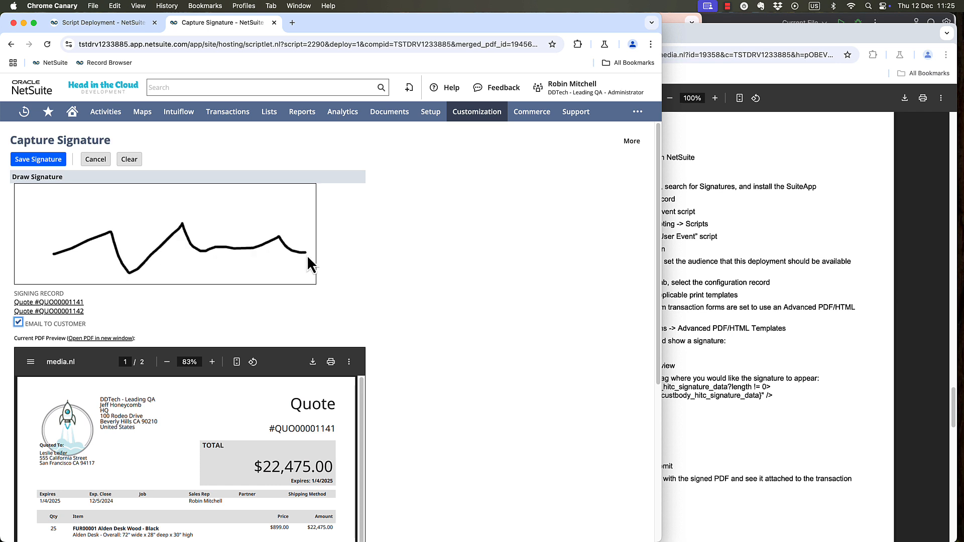
pyautogui.click(34, 161)
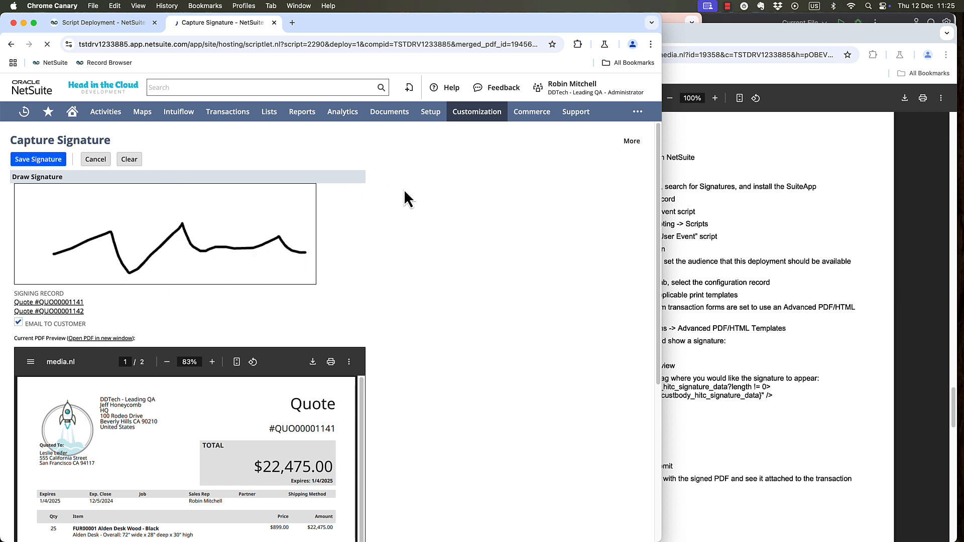